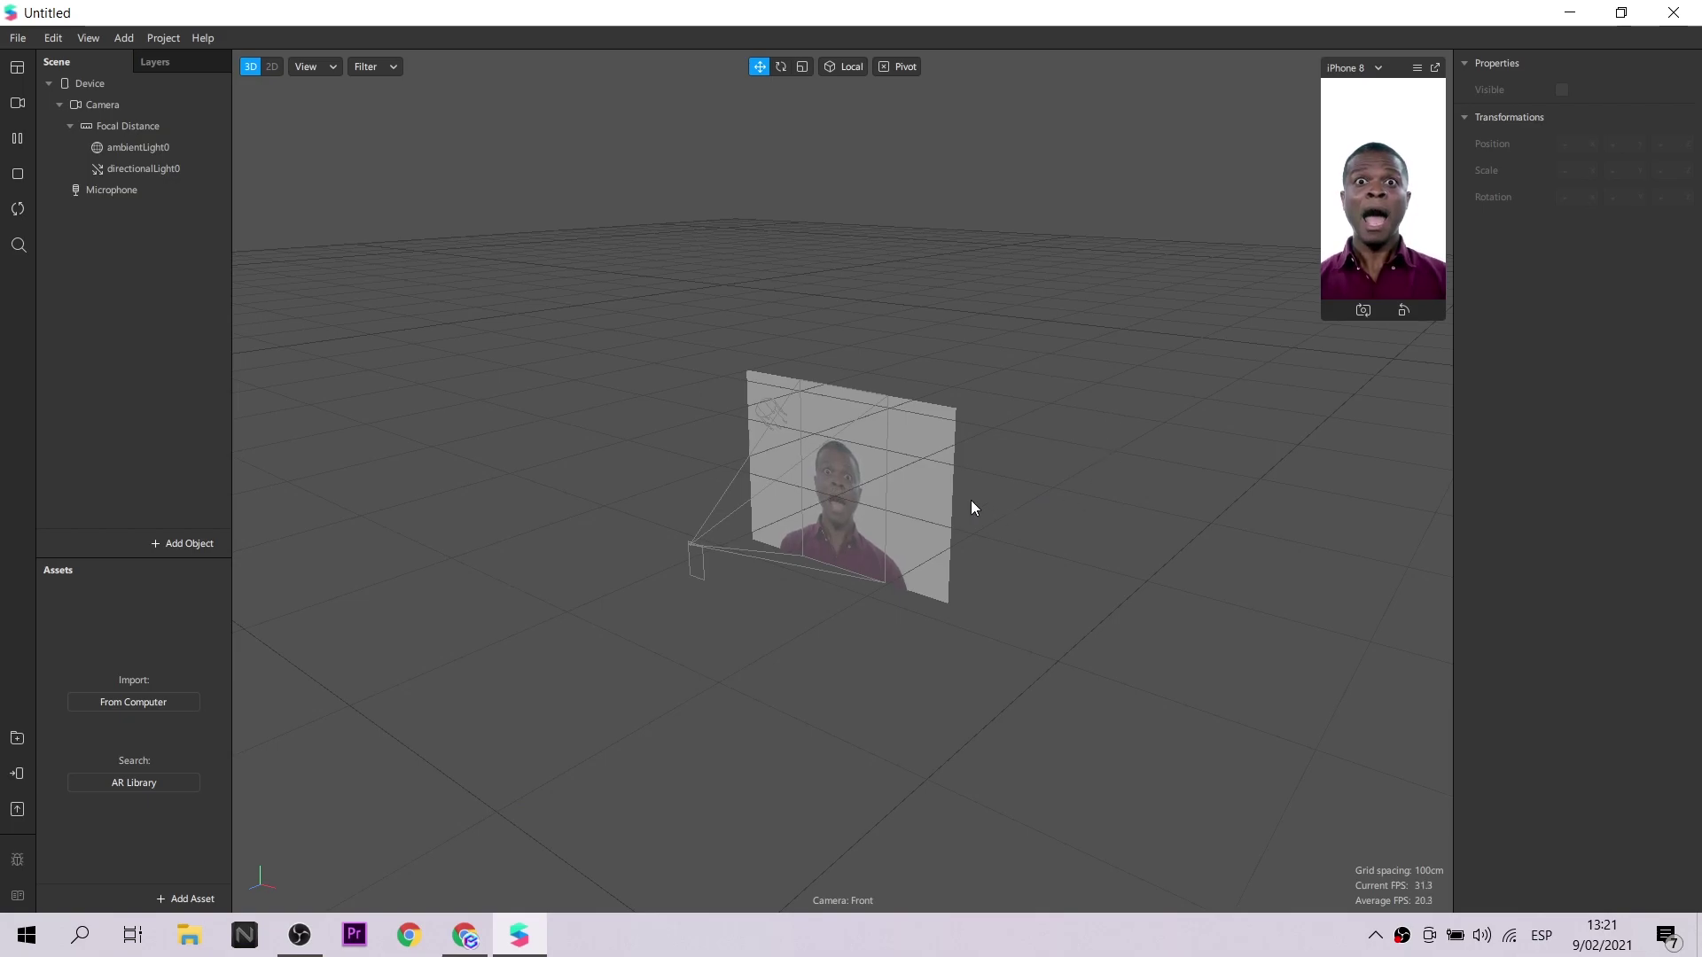
- Insert a Rectangle object into the scene
click(172, 546)
text(rect)
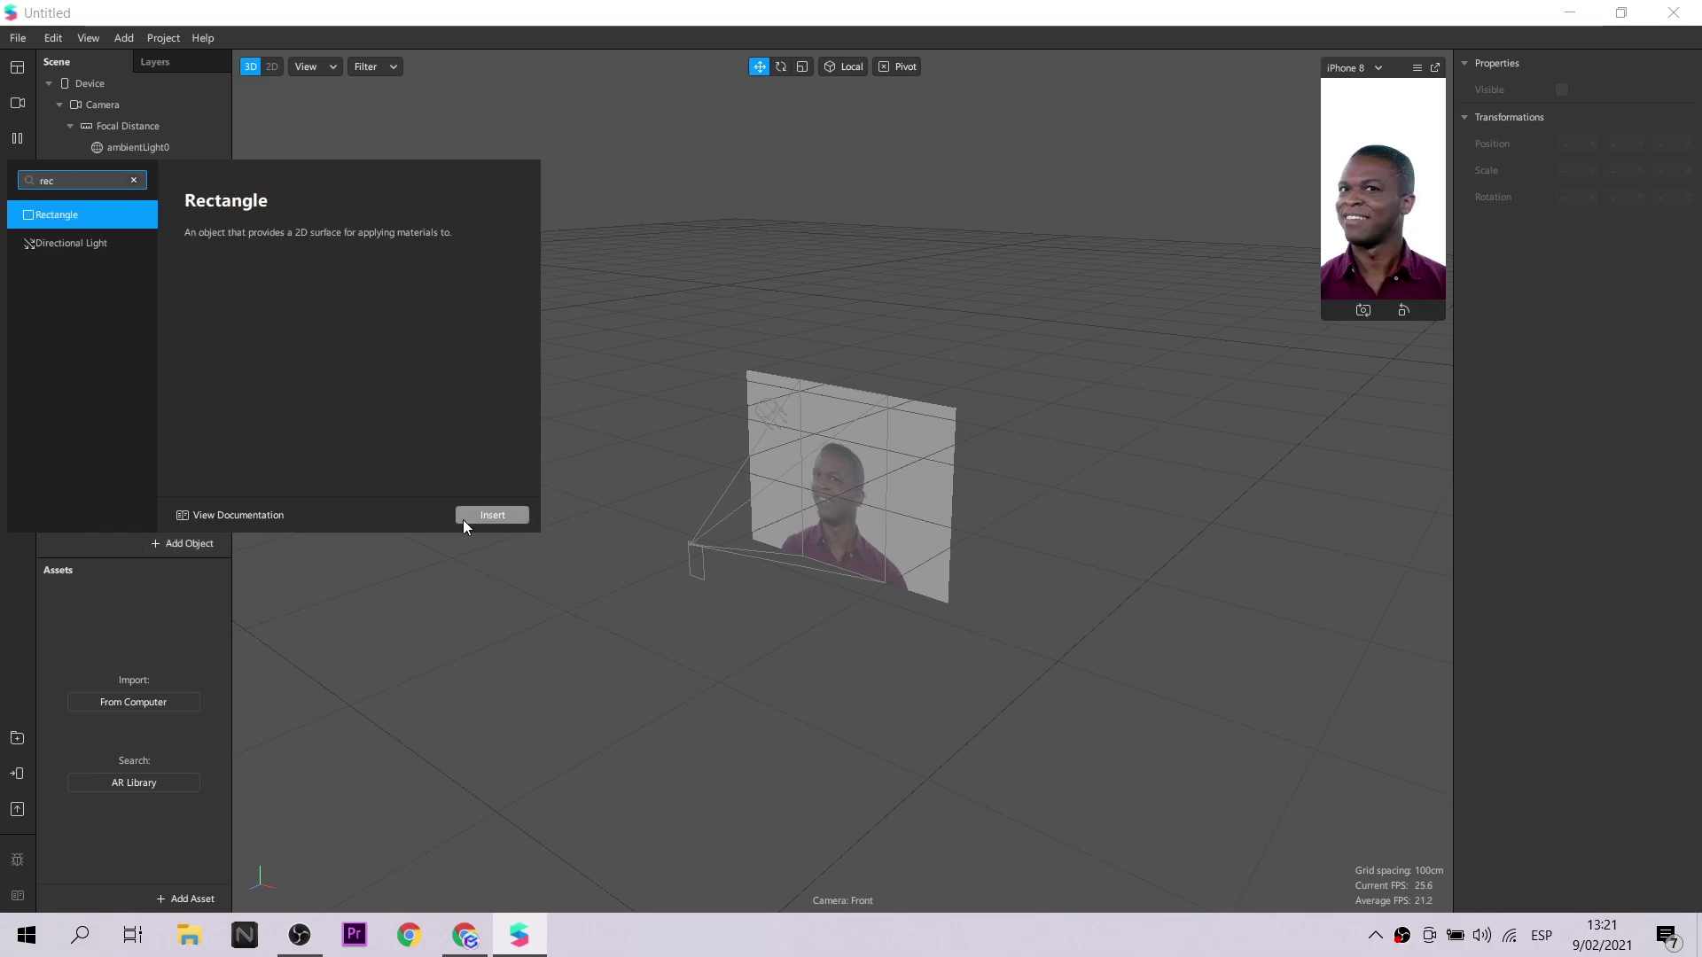
click(497, 515)
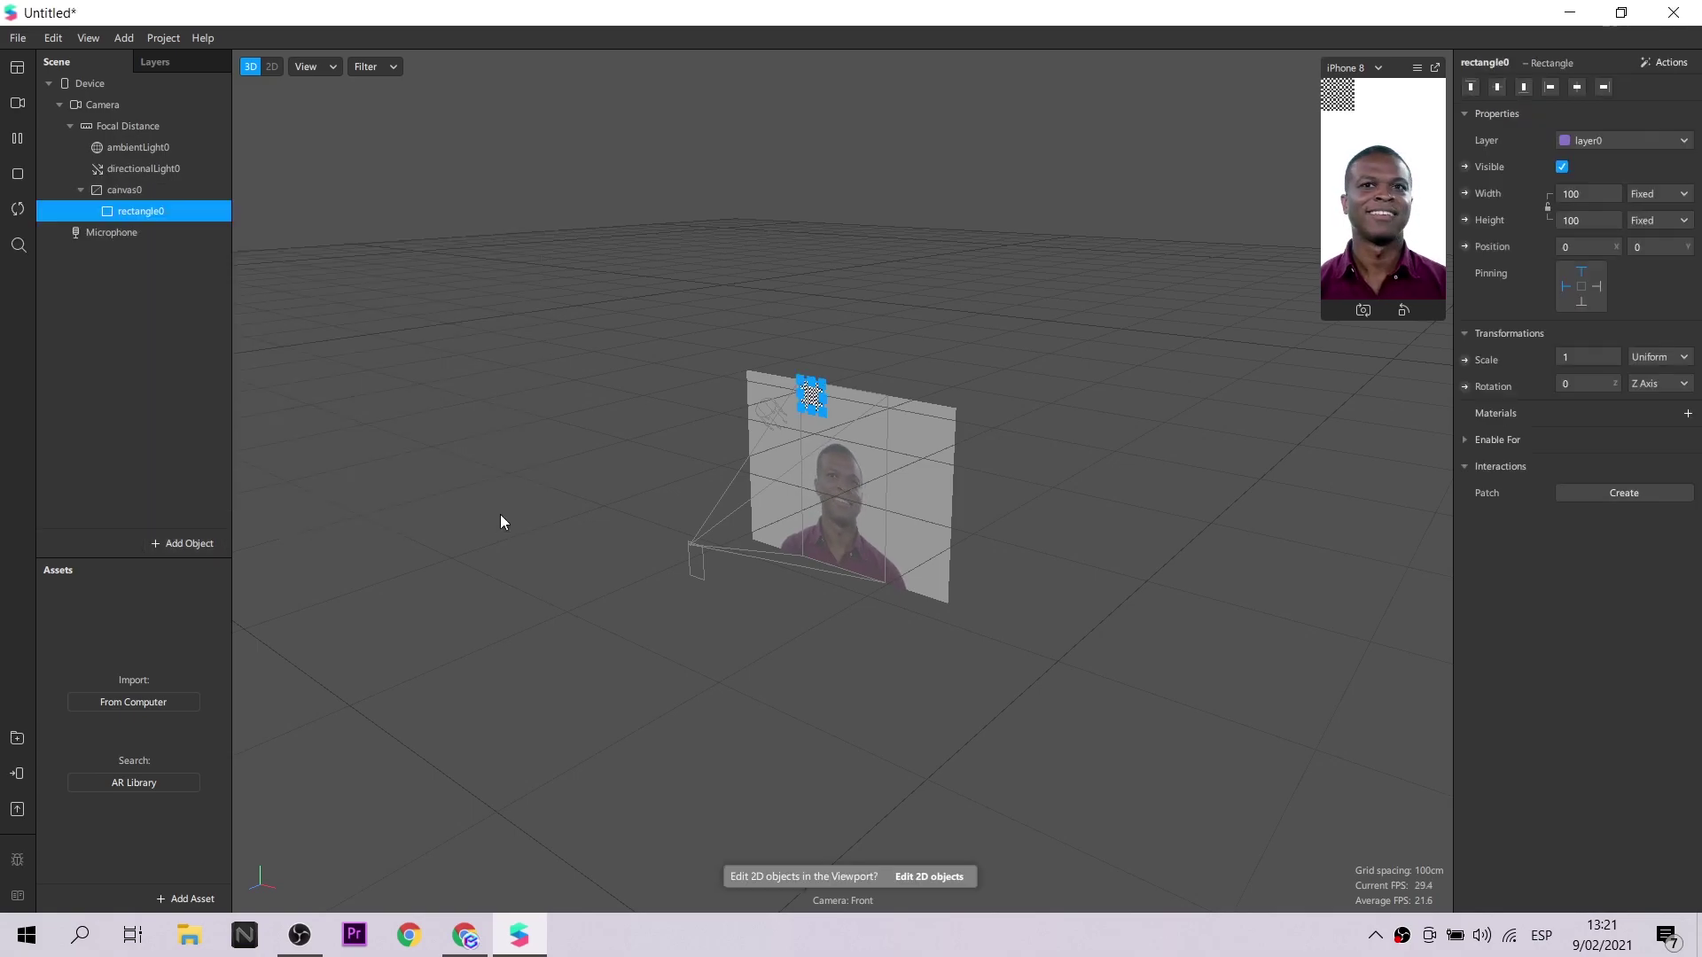
- Make the rectangle fill the full width and full height of the screen
click(1591, 194)
click(1583, 221)
click(1583, 221)
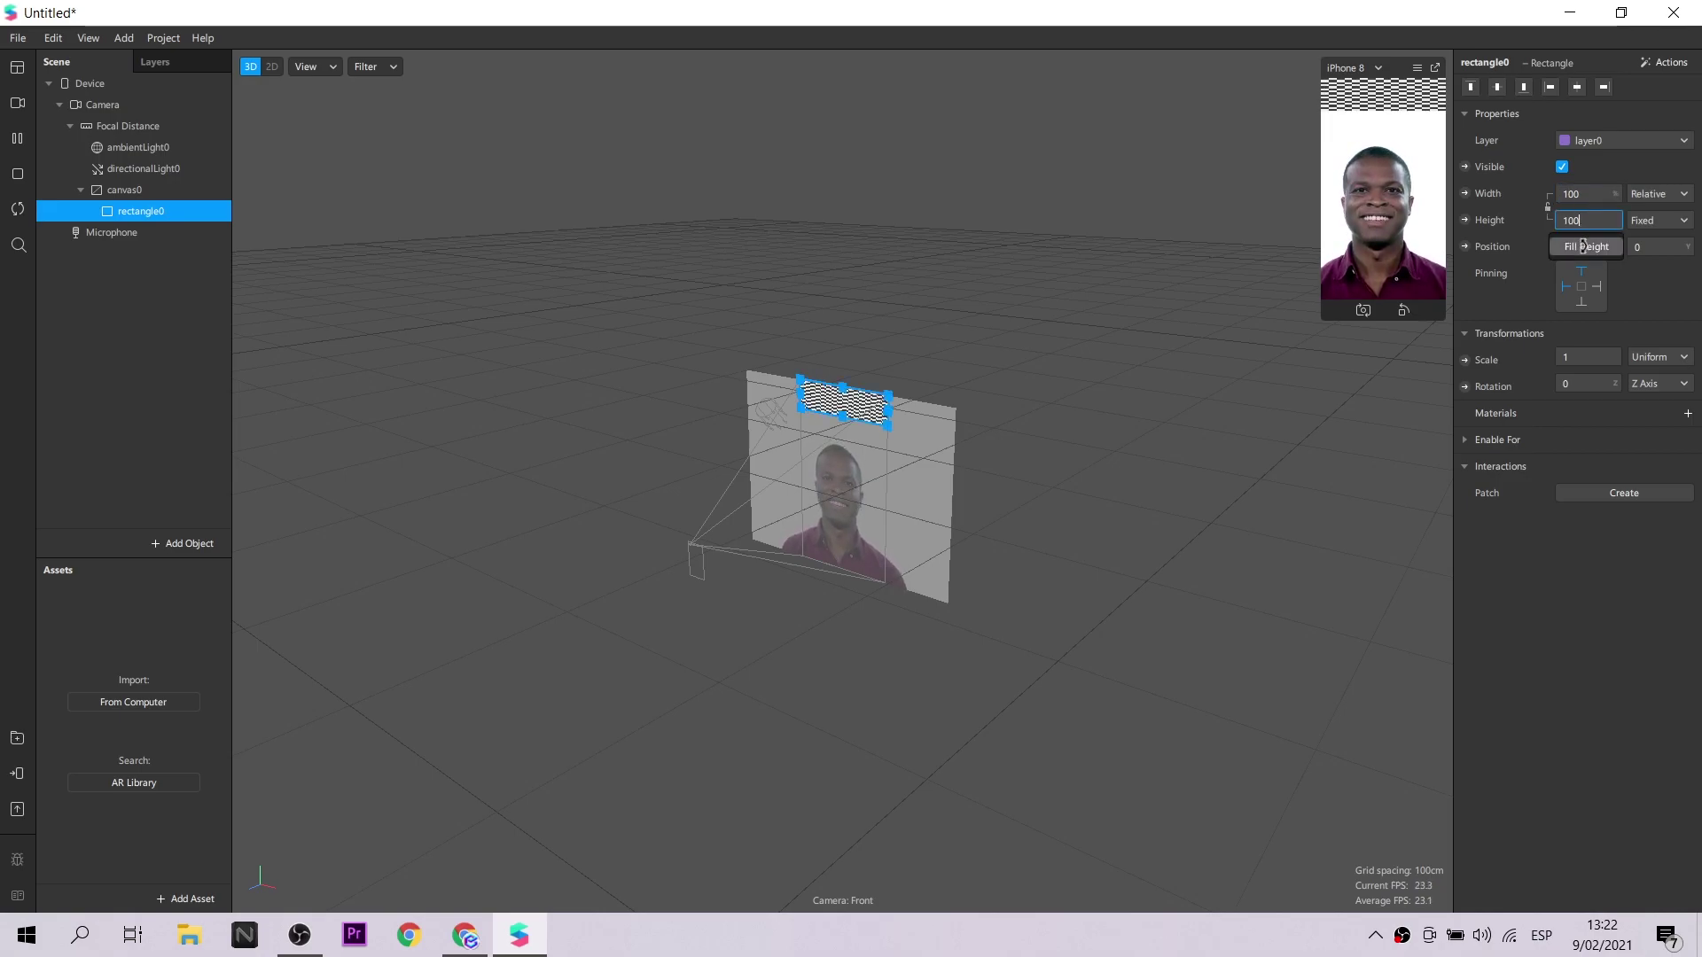
click(1583, 248)
click(1216, 250)
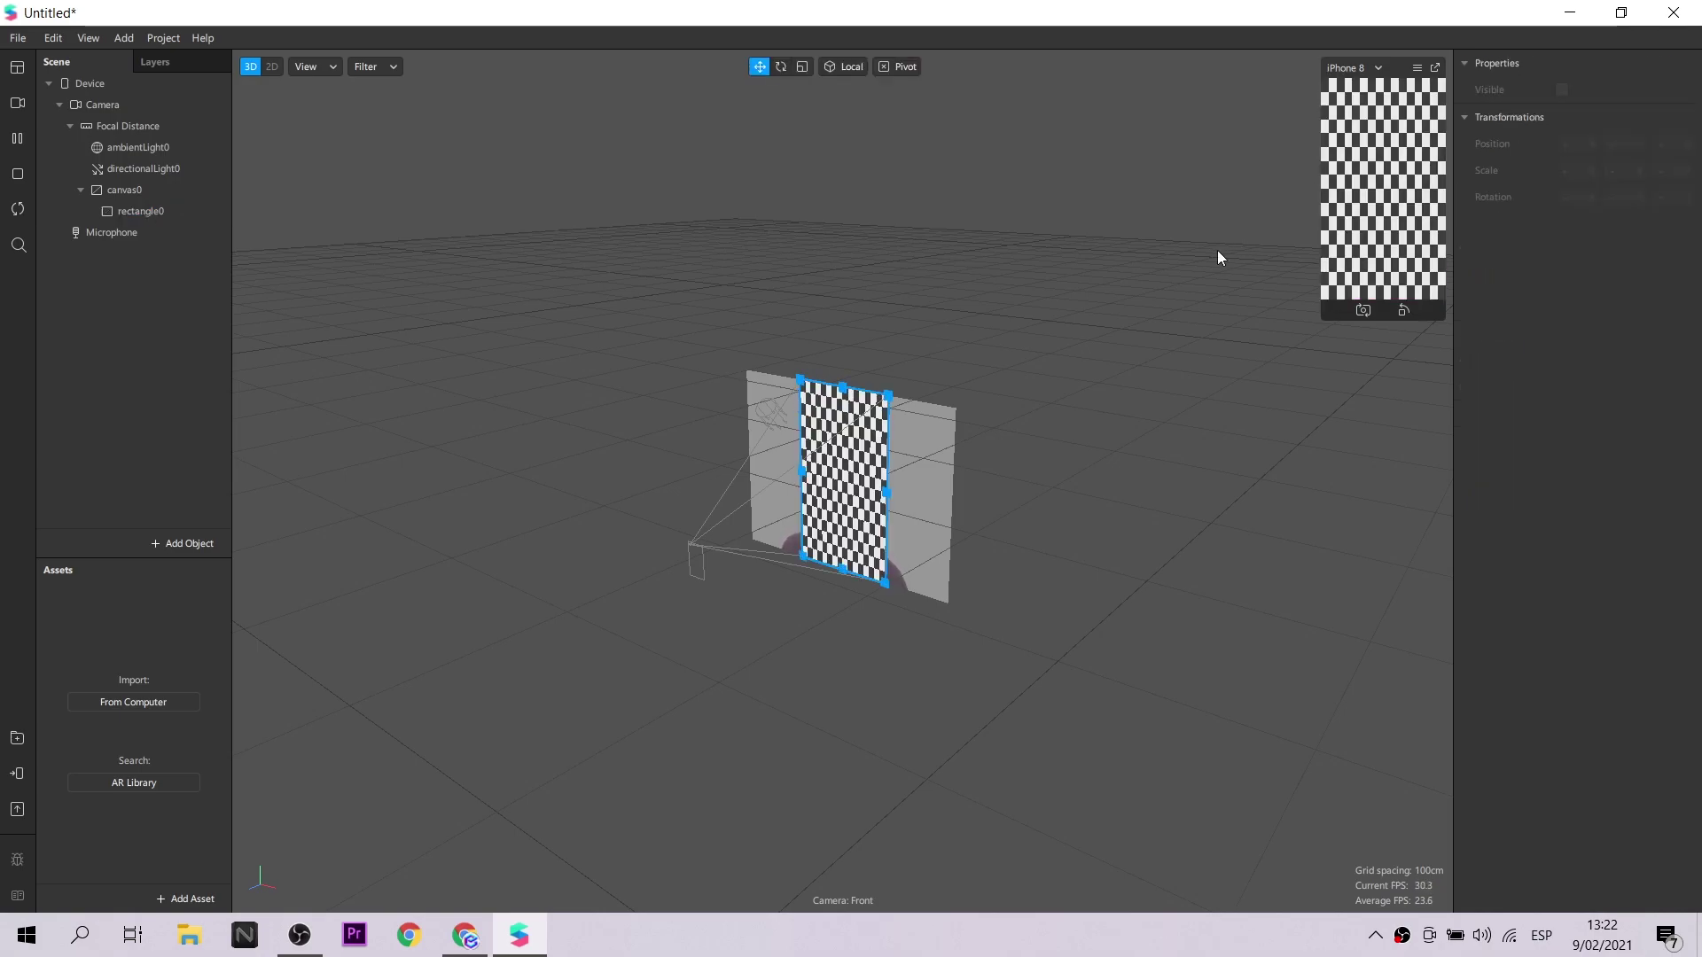
- Create a new material for rectangle0 and set its shader type to Flat
click(171, 213)
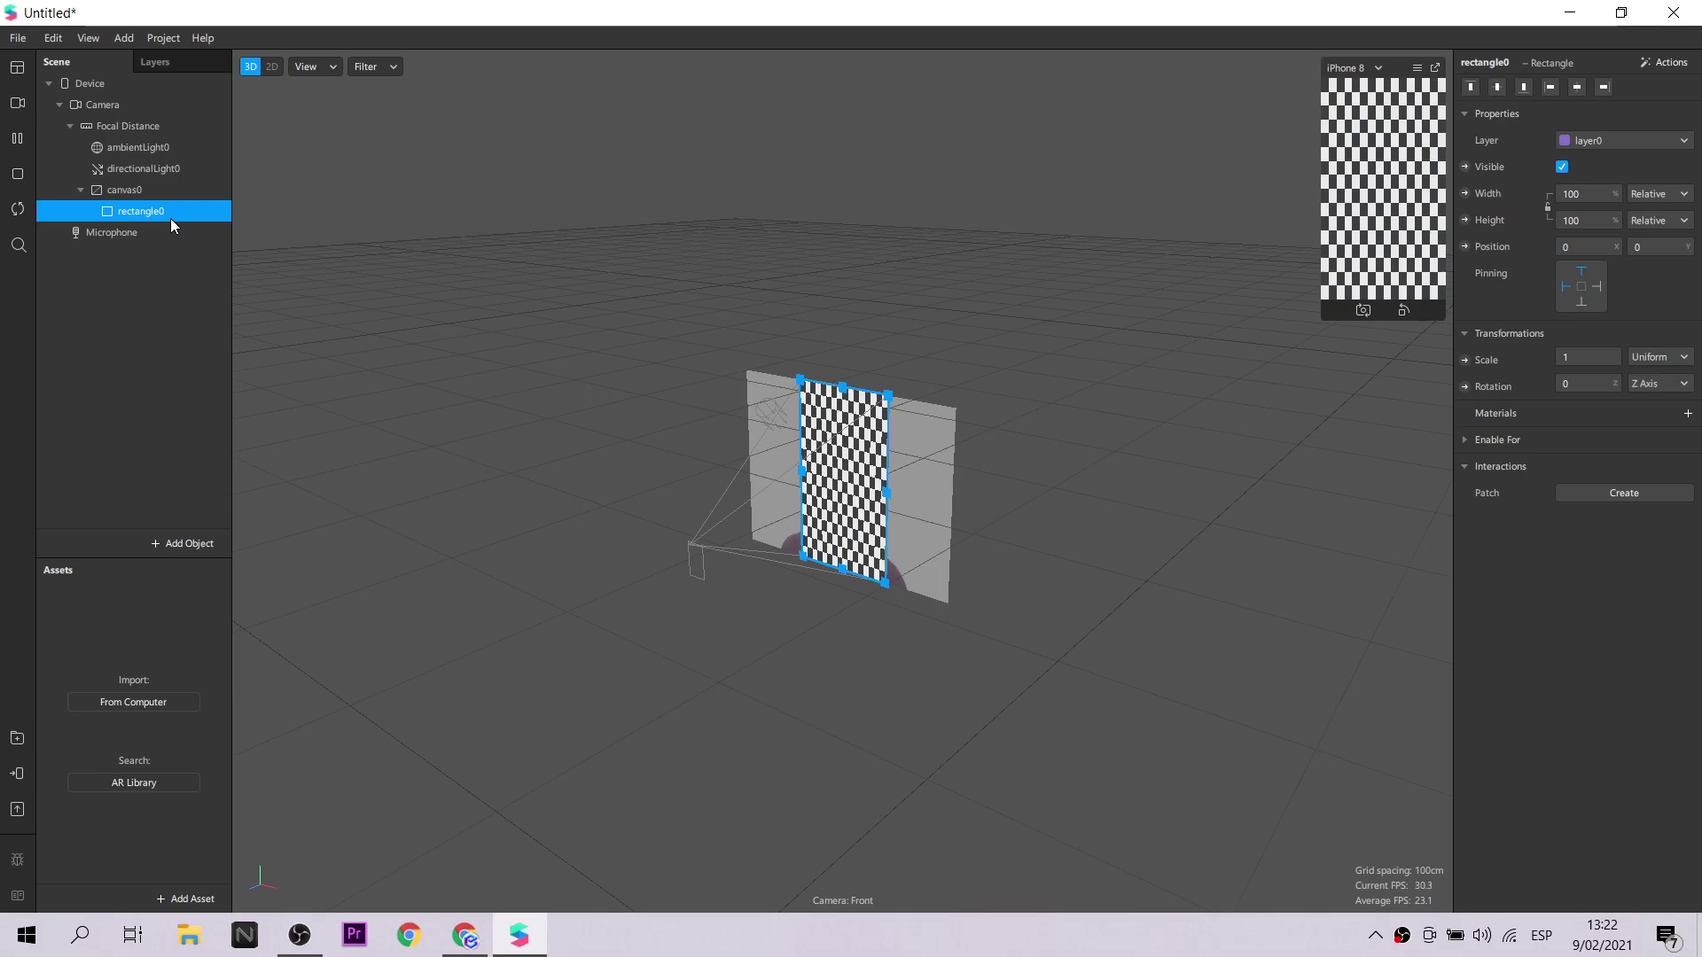
click(1687, 413)
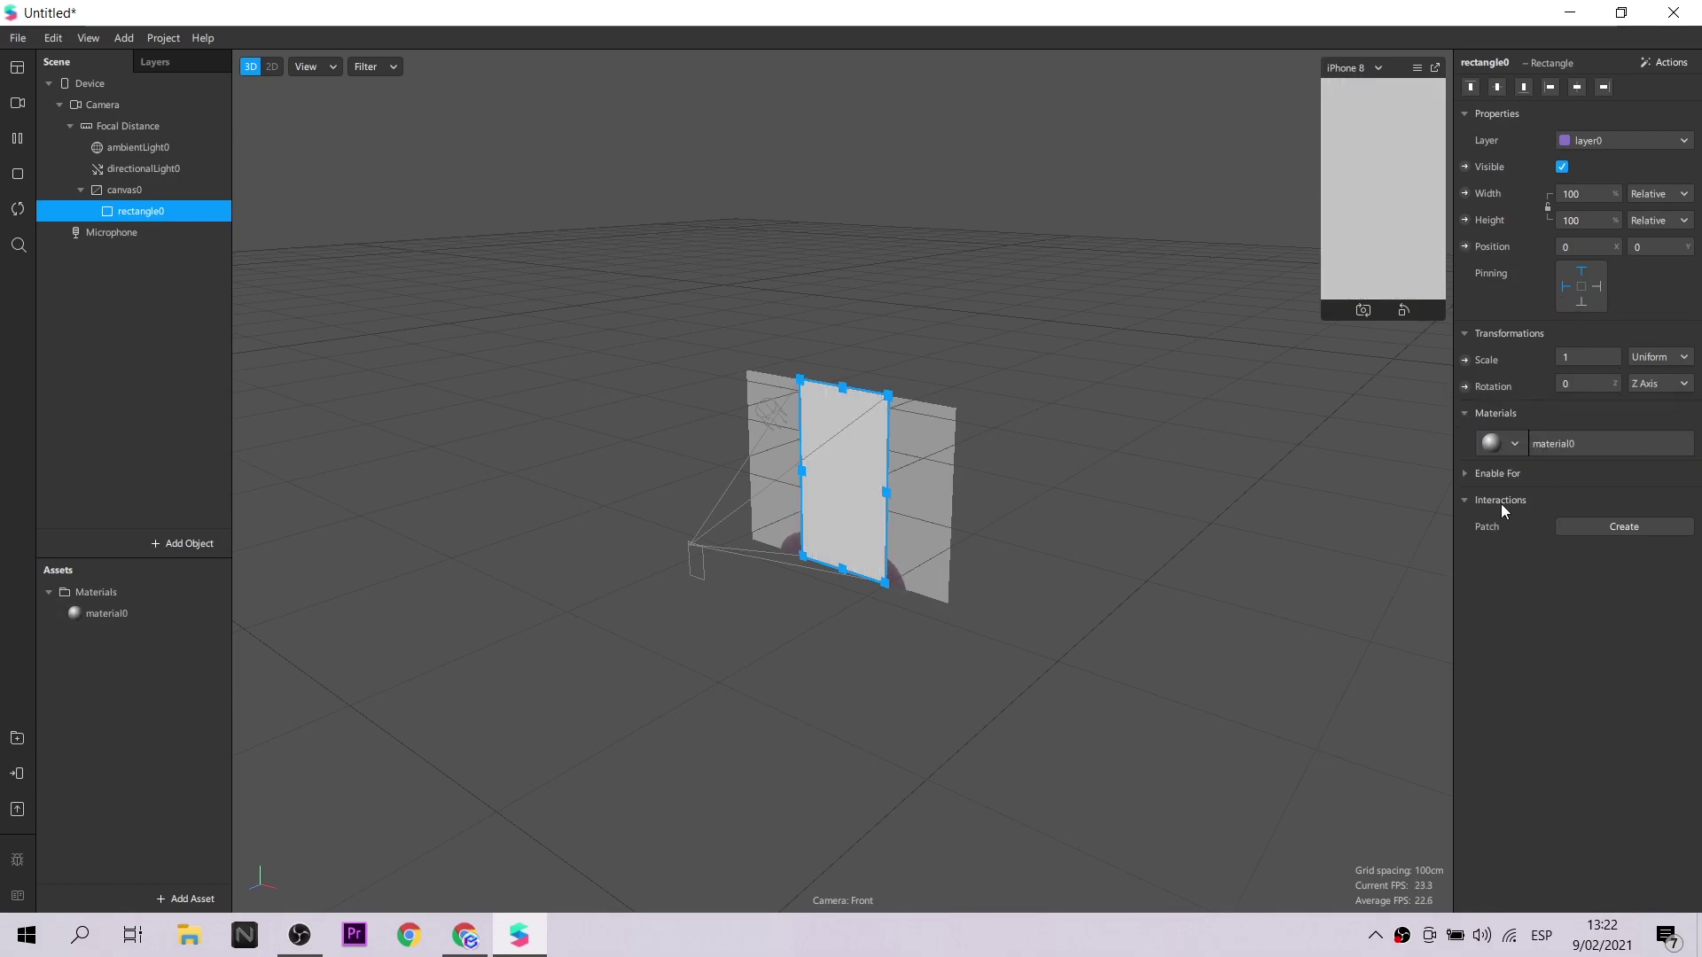
click(181, 613)
click(1609, 89)
click(1612, 91)
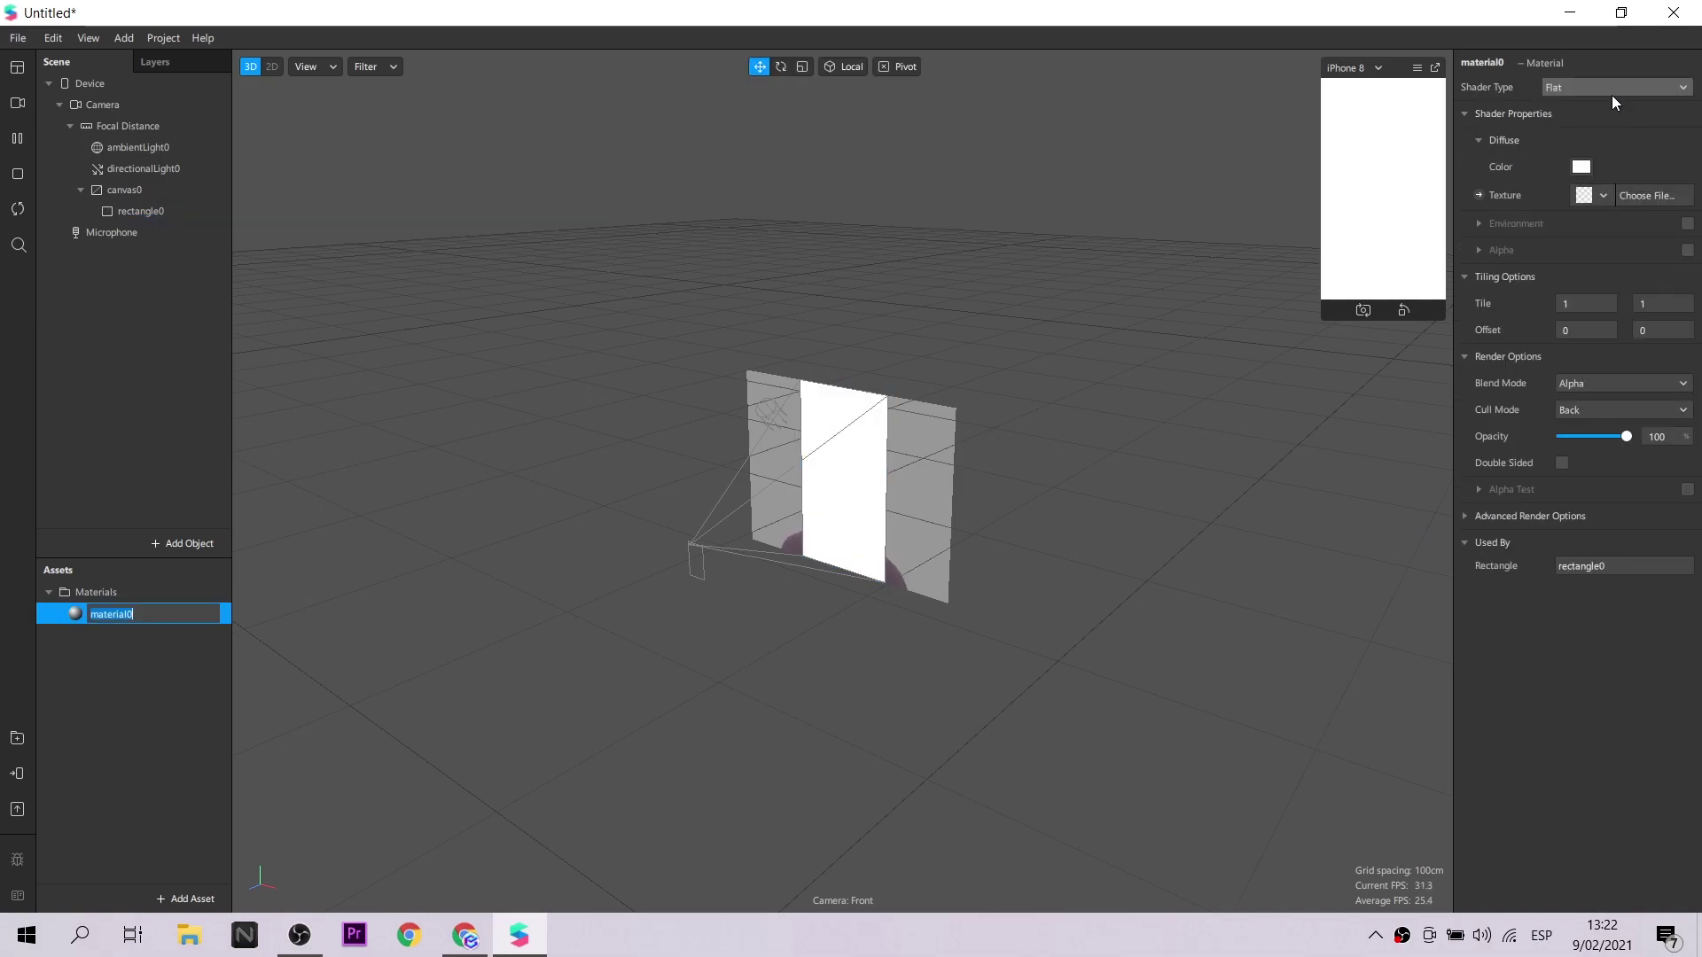
- Show the Patch Editor and add an SDF Rectangle patch
click(132, 39)
mouse_move(89, 38)
click(99, 67)
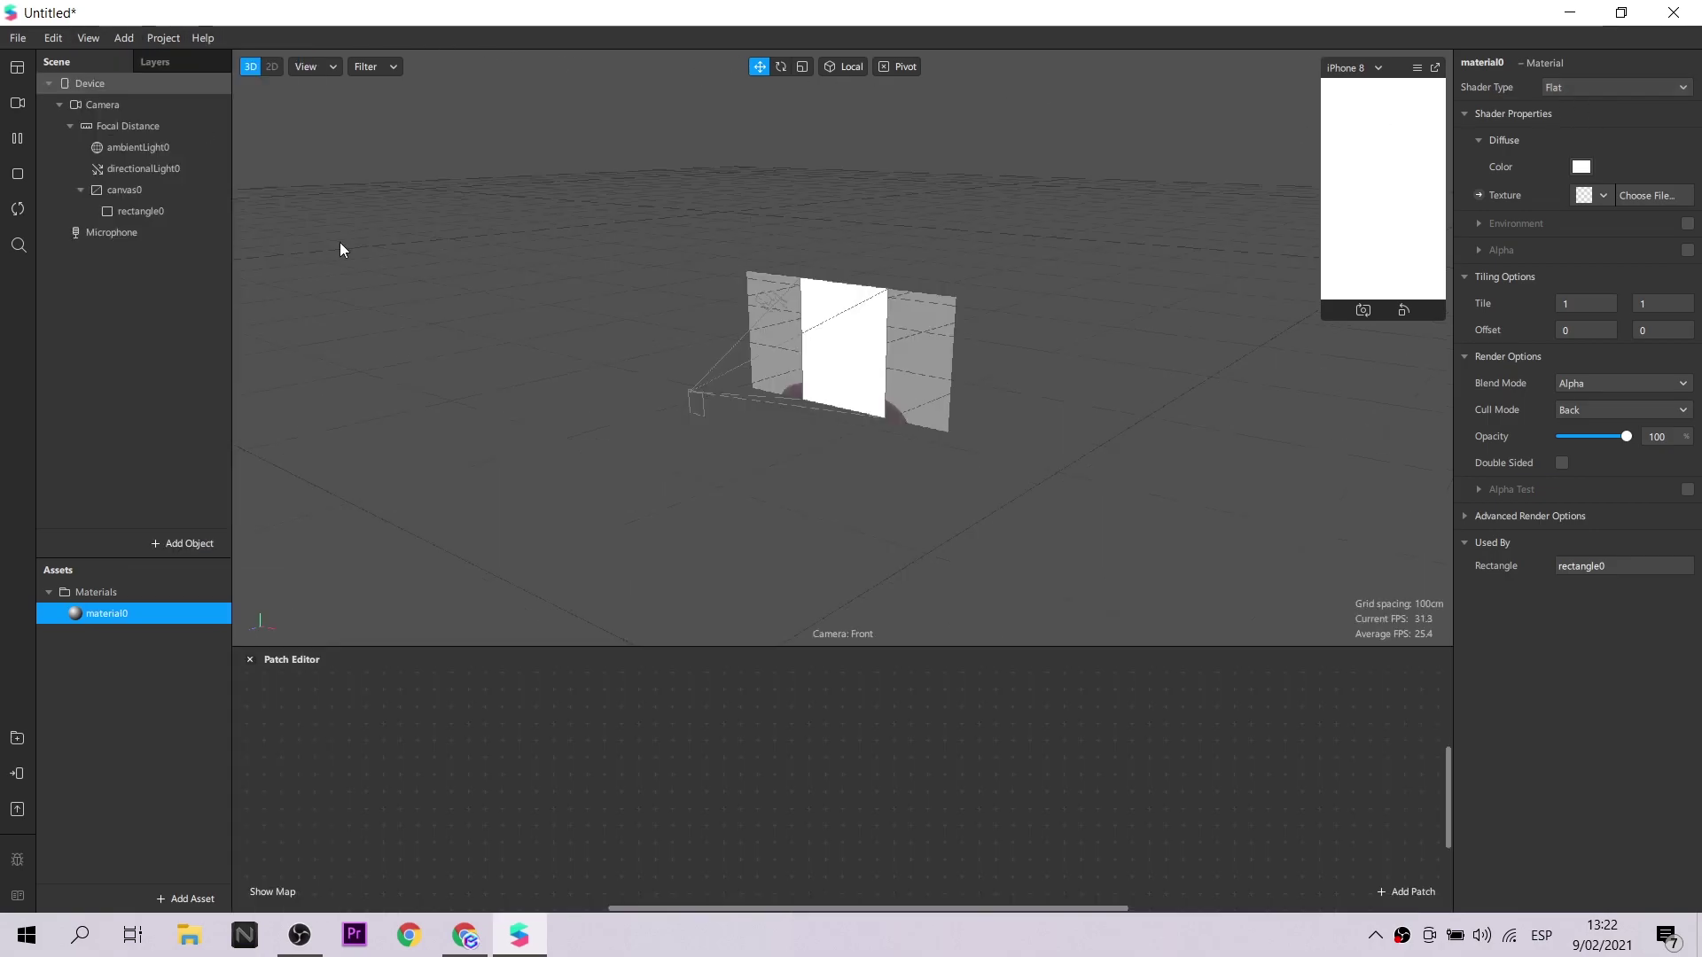
double_click(629, 754)
text(sdf)
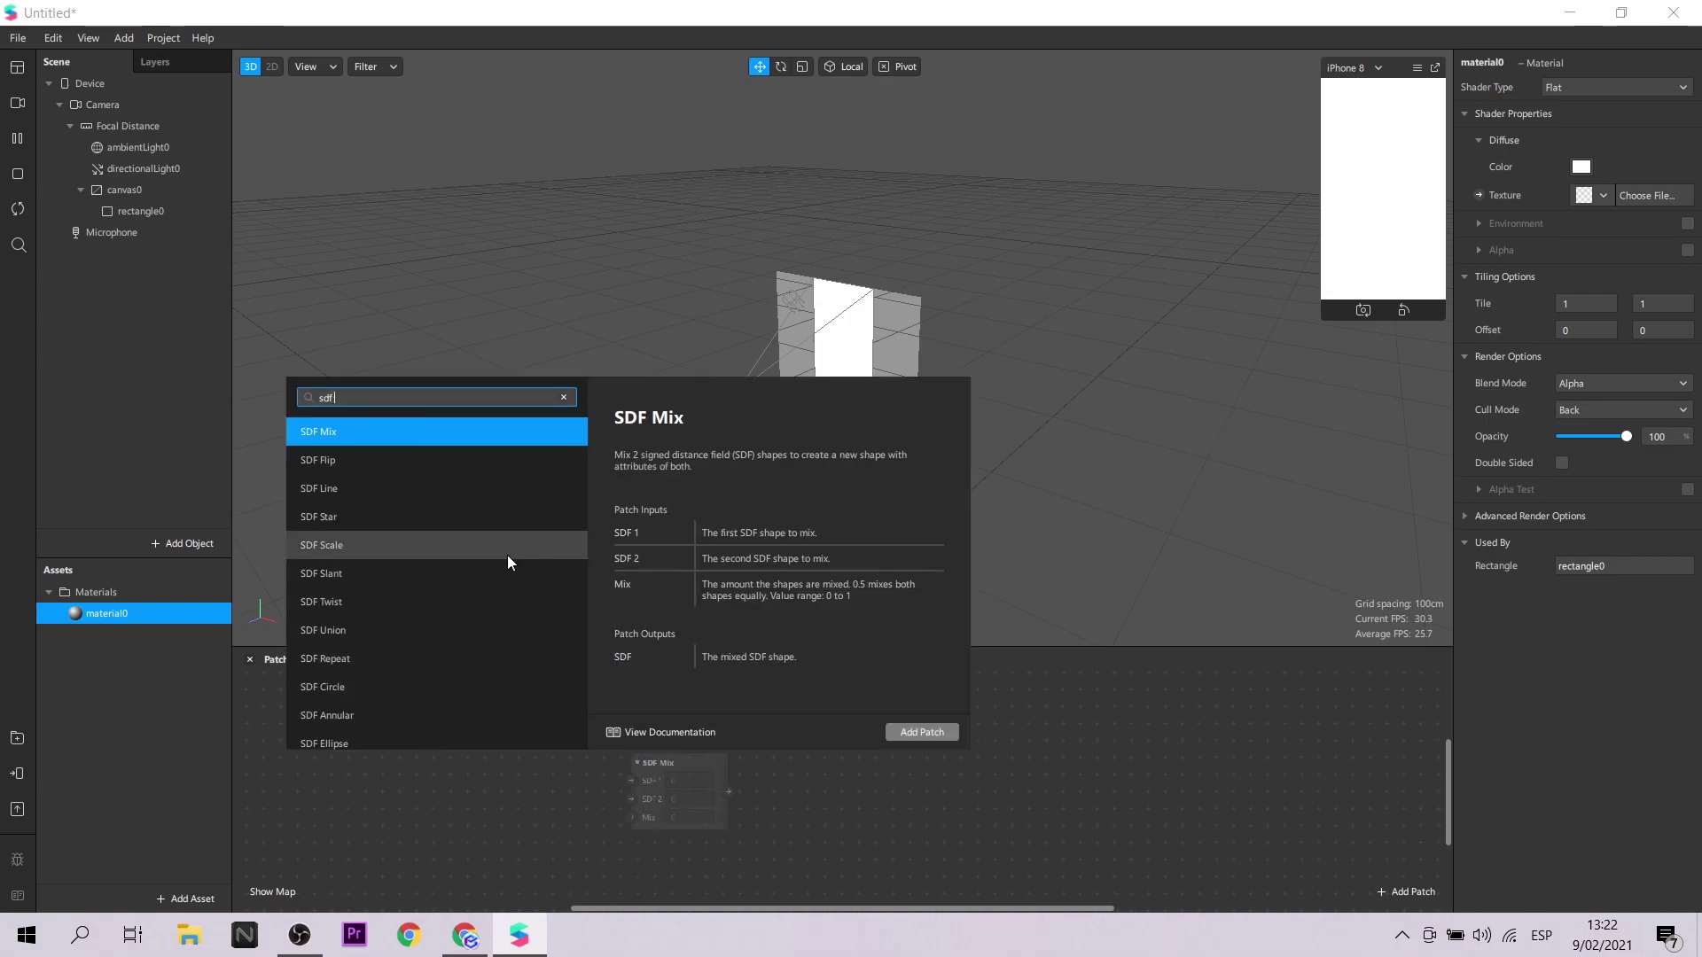
text( re)
click(489, 467)
click(951, 727)
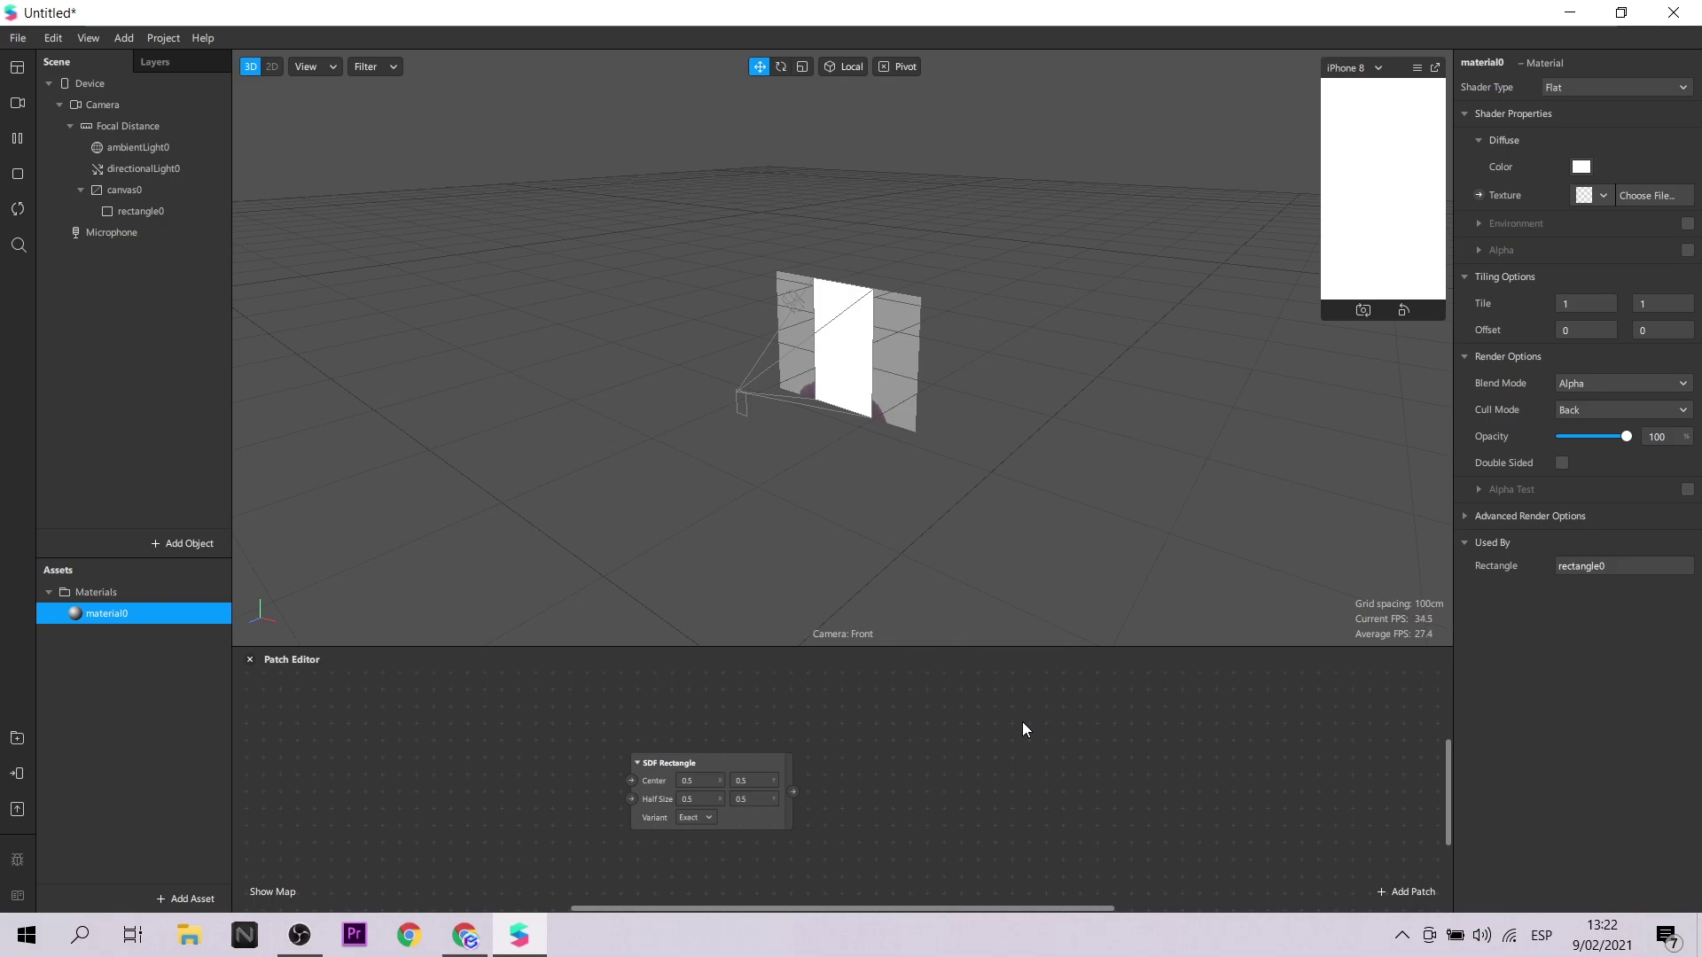
- Create a patch for material0's diffuse texture and place a new Step patch between it and SDF Rectangle
click(1478, 195)
drag(988, 786, 1137, 725)
double_click(901, 812)
text(ste)
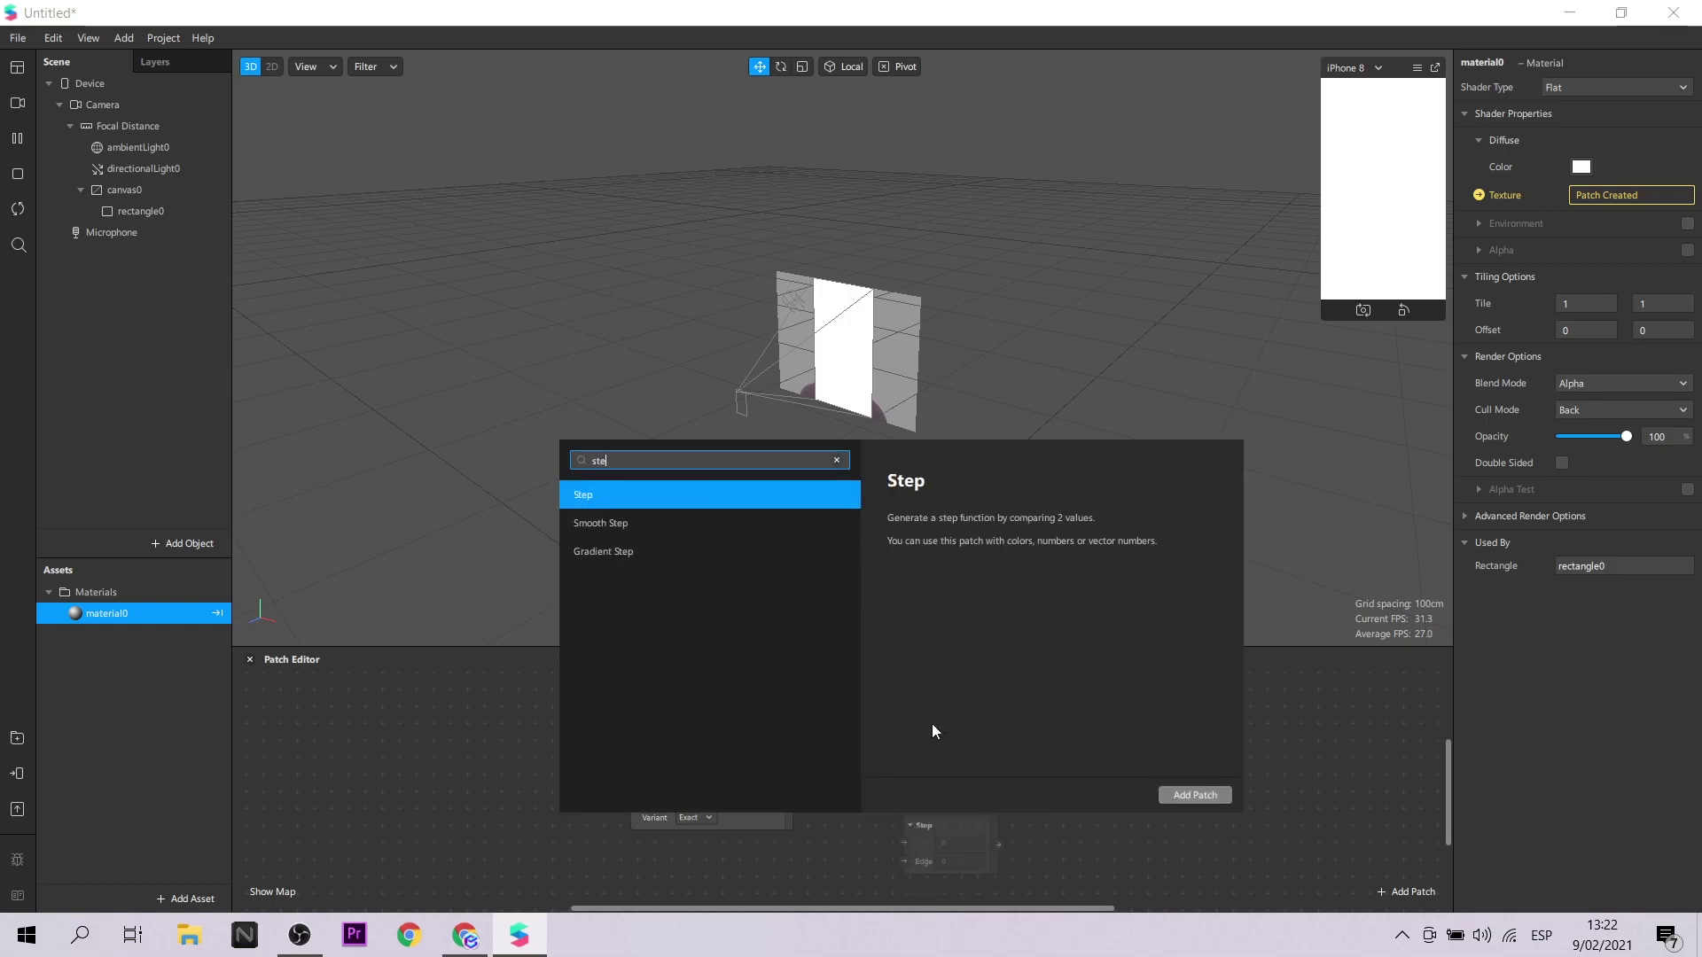
click(1195, 795)
drag(960, 822, 941, 750)
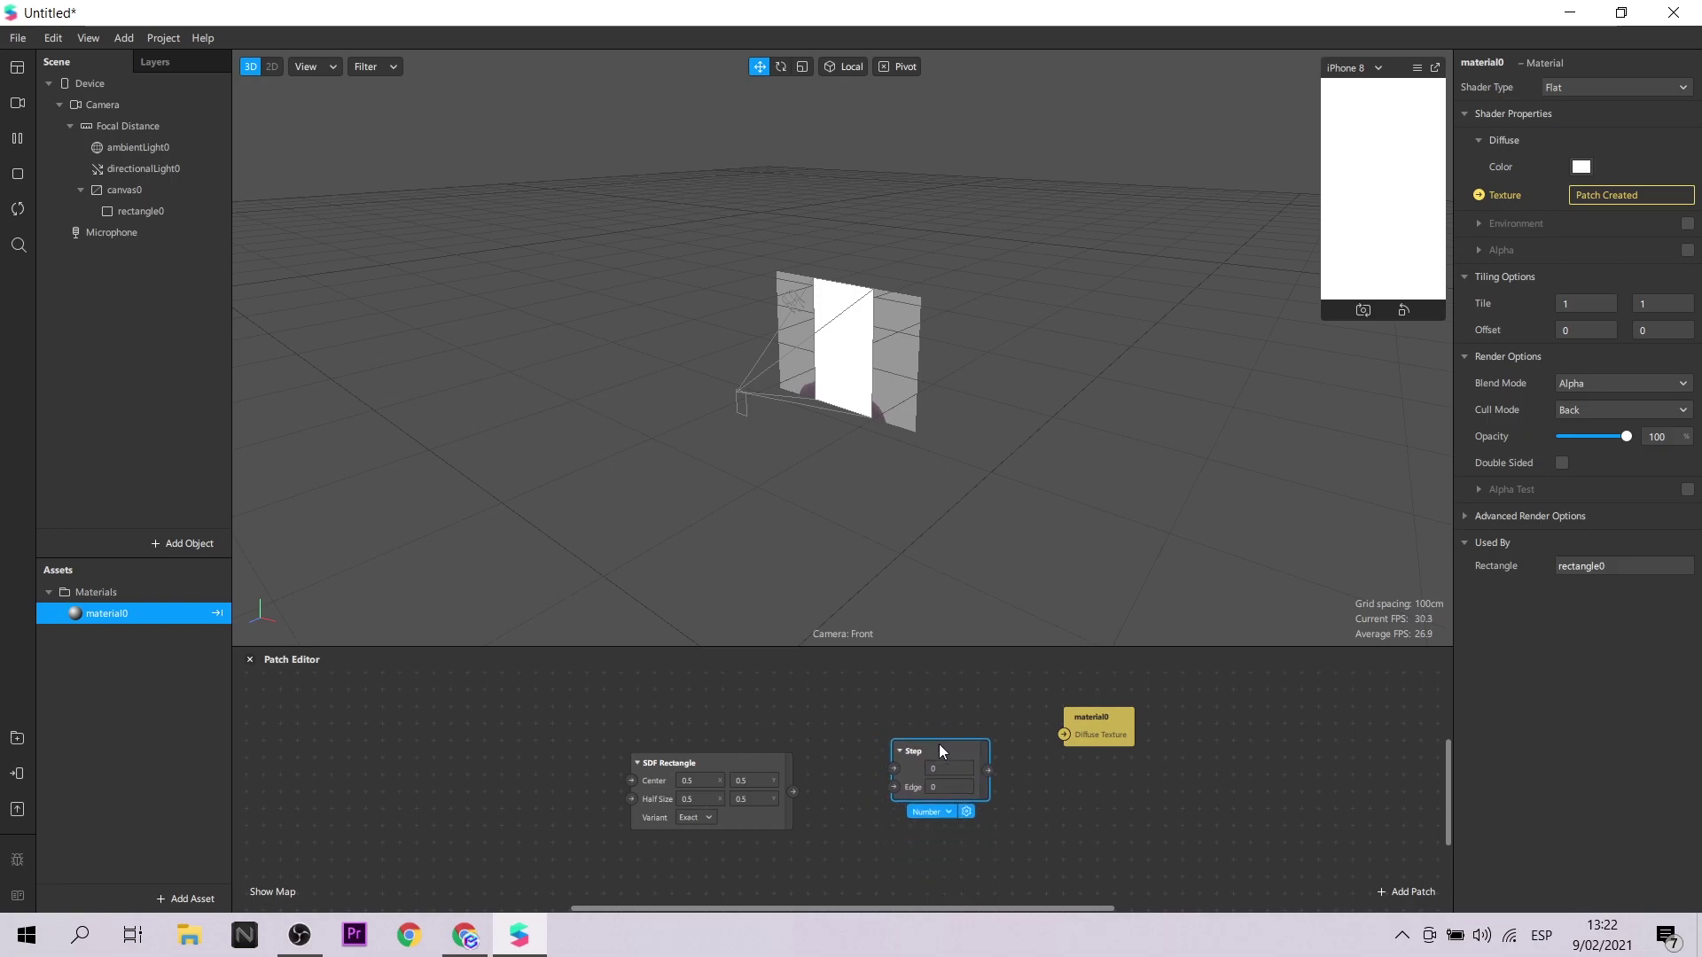
- Connect SDF Rectangle through Step to material0's Diffuse Texture and shift all three patches to free space ahead of them
drag(792, 792, 1061, 732)
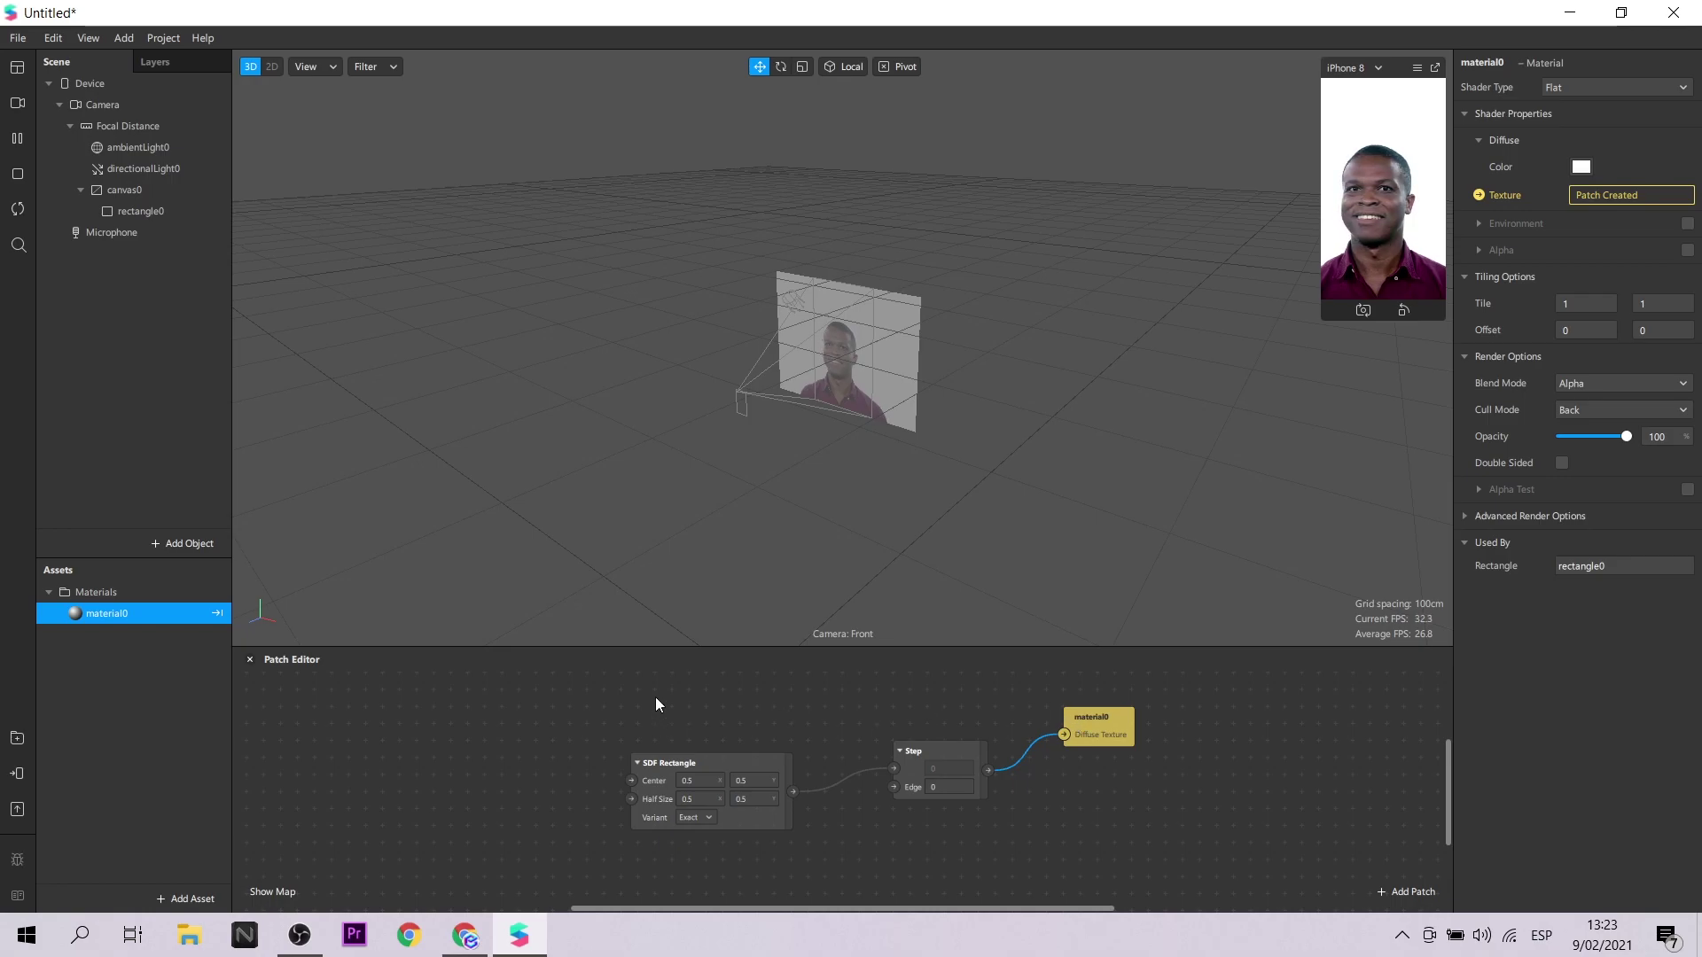
drag(592, 687, 1226, 849)
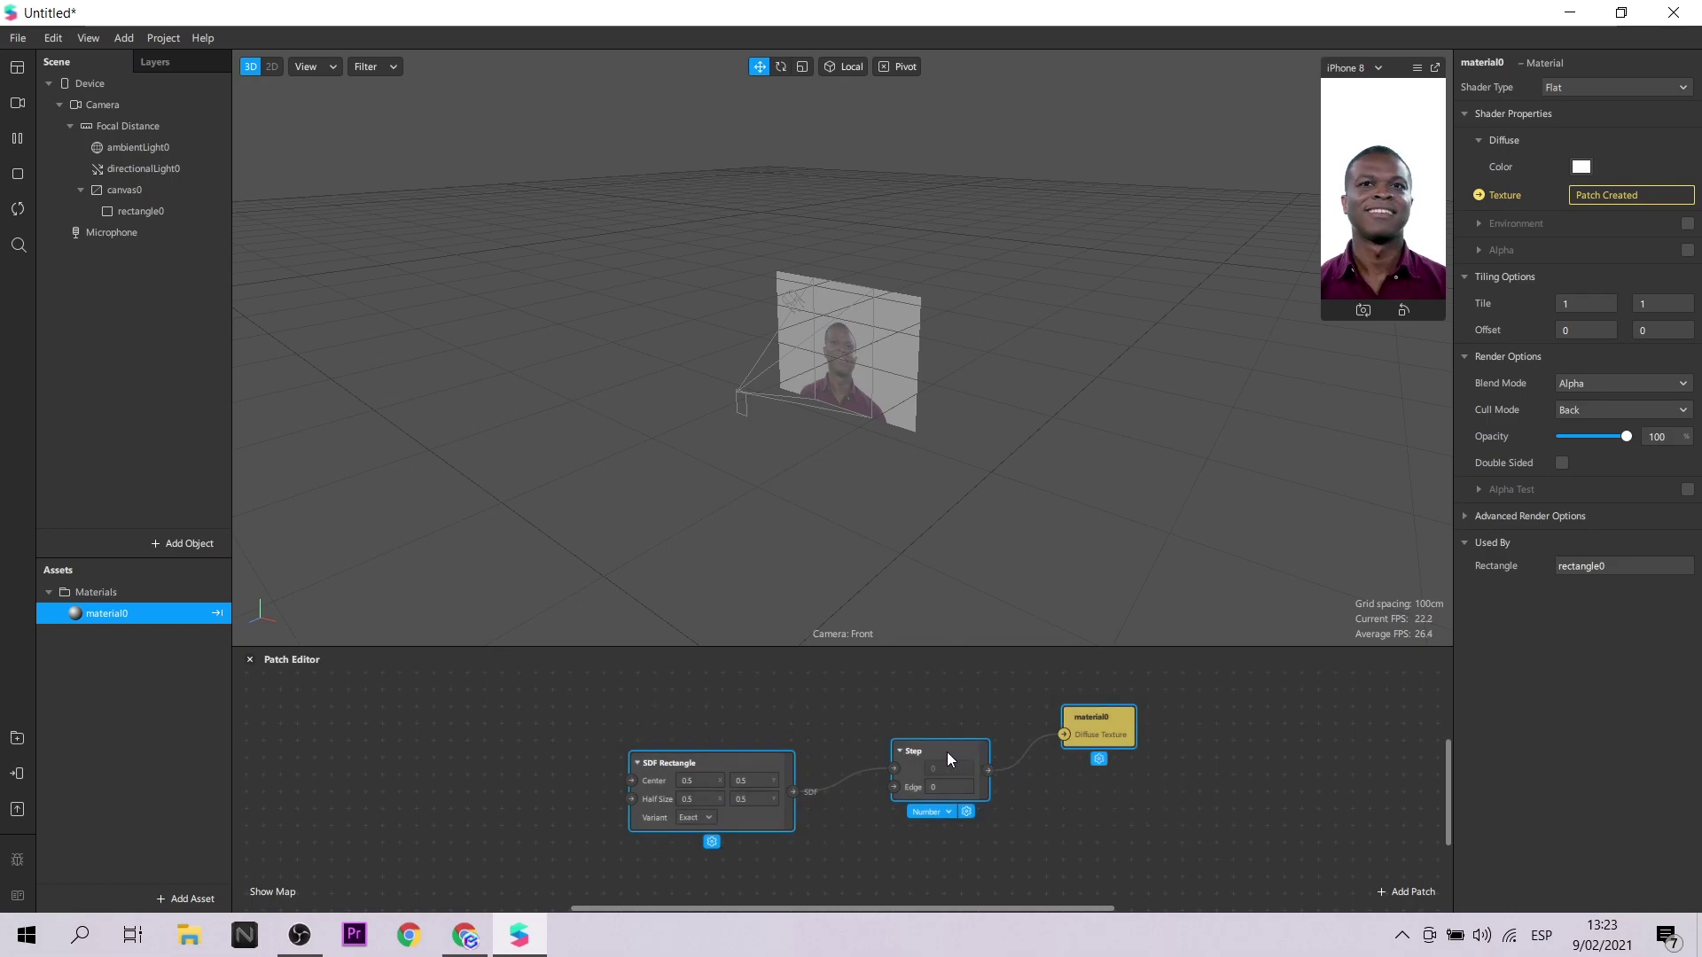
drag(943, 746, 1132, 726)
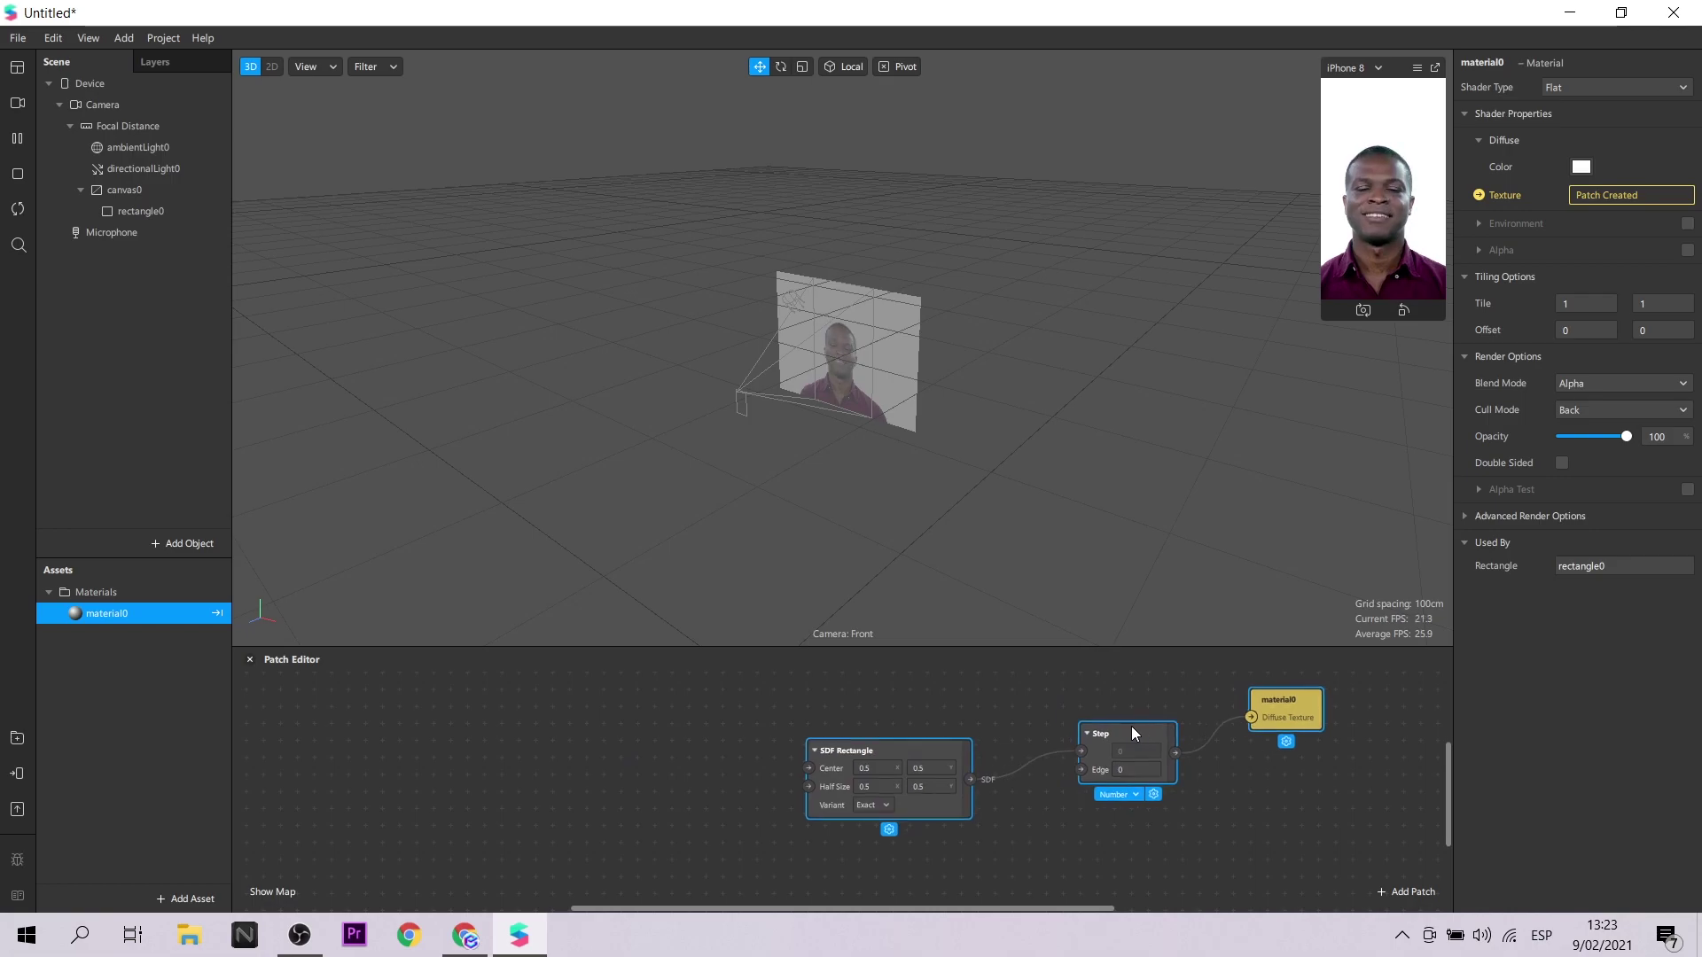
click(709, 765)
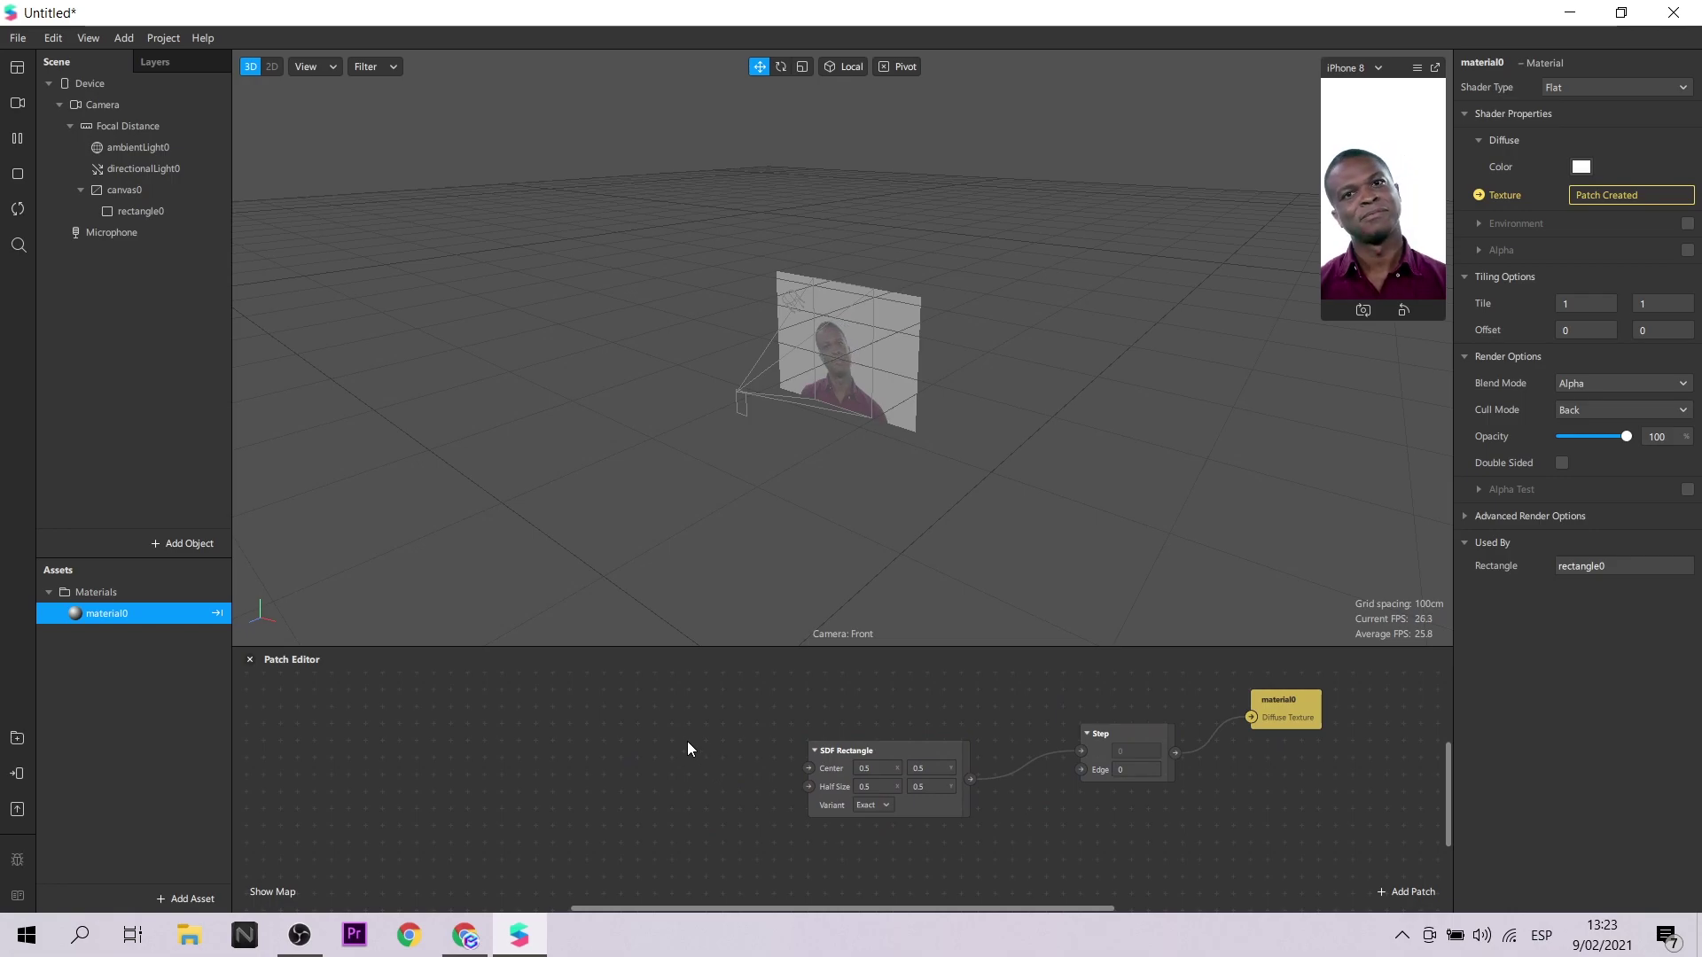
- Add an Animation patch and place it ahead of SDF Rectangle
double_click(519, 785)
text(anim)
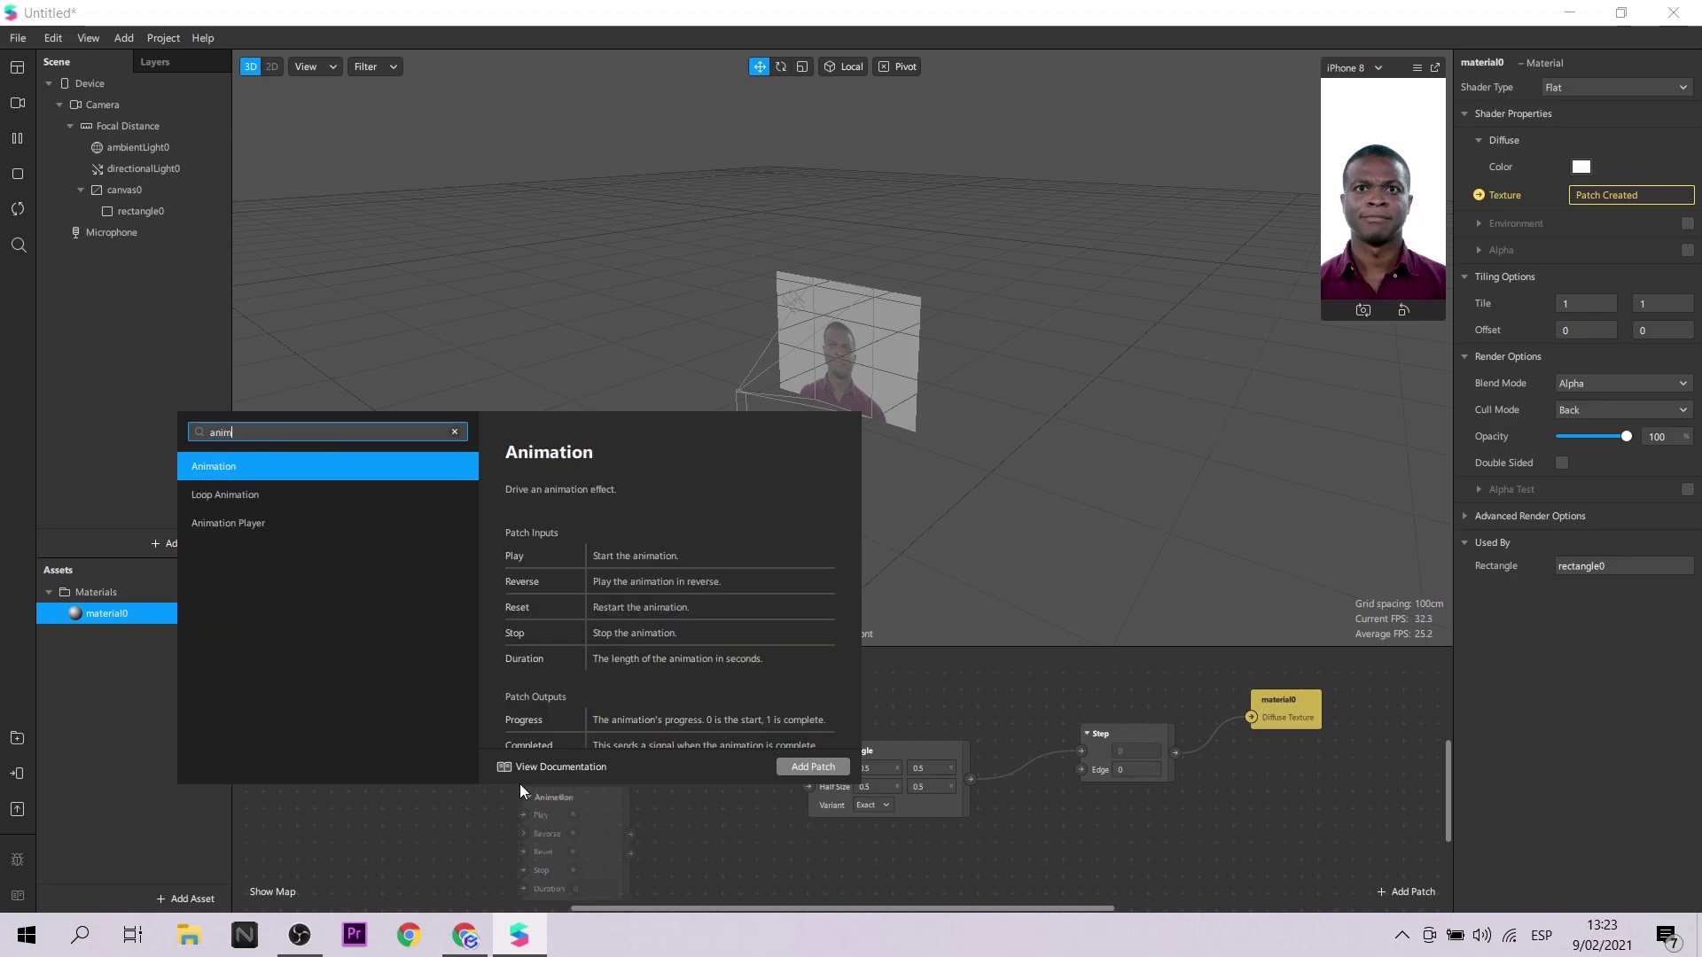
key(Return)
drag(612, 798, 510, 729)
click(696, 746)
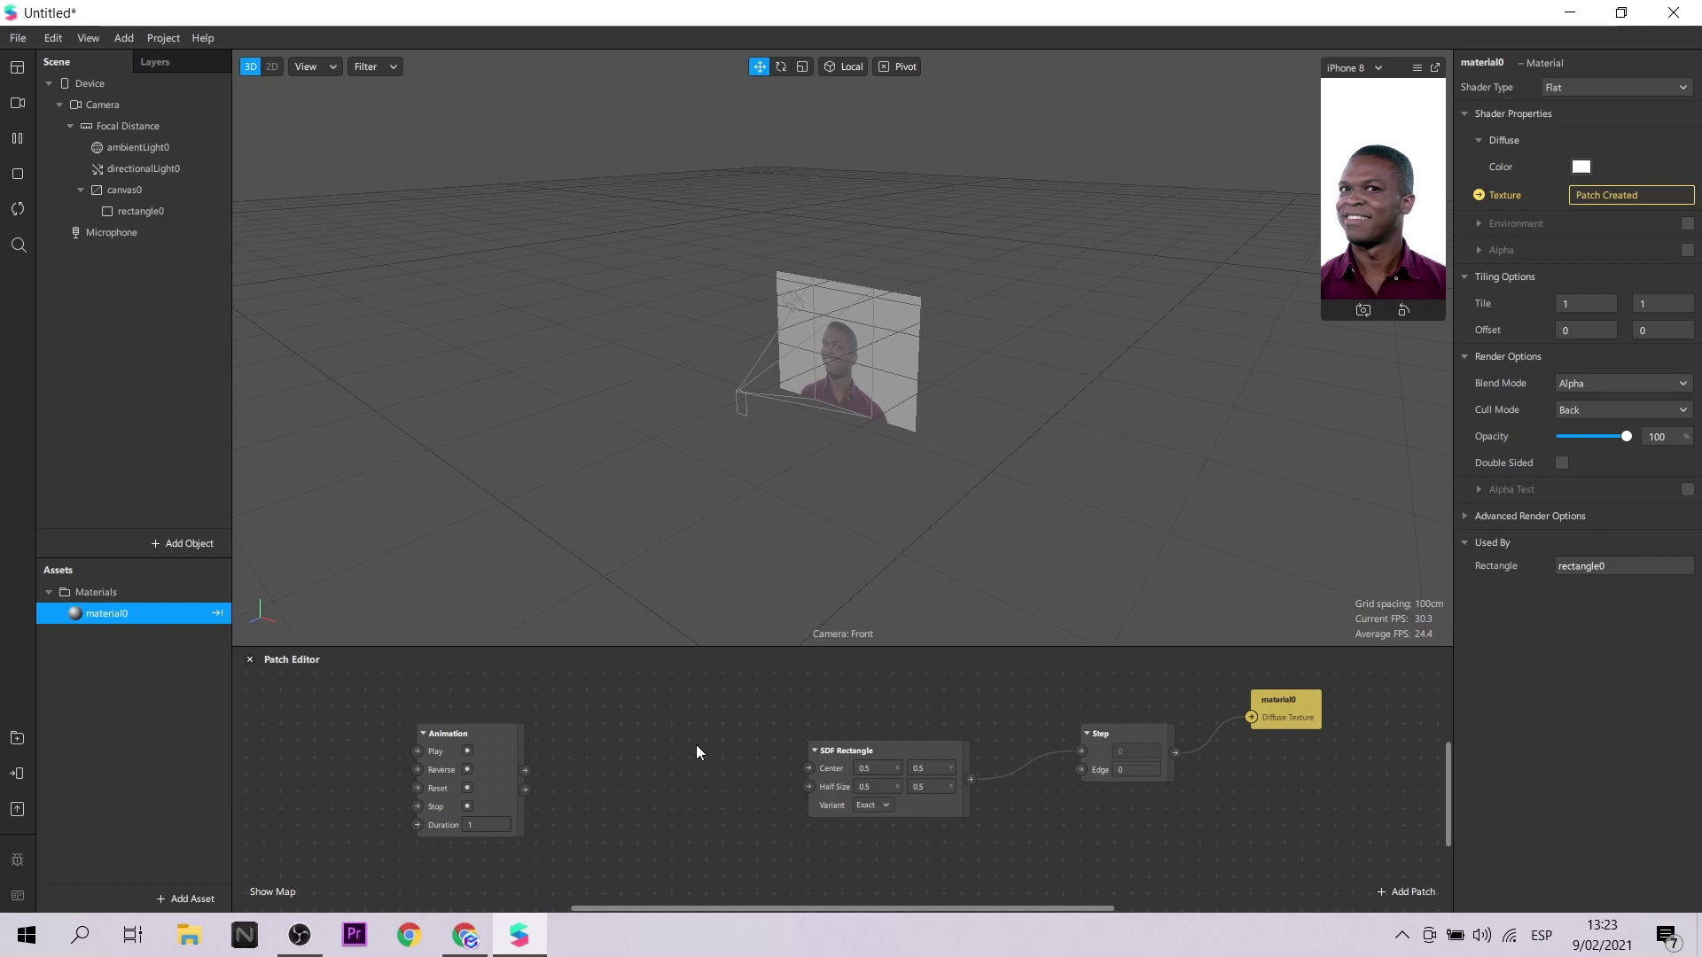
- Add a Transition patch between Animation and SDF Rectangle and set its value type to Vector 2
double_click(697, 752)
text(trans)
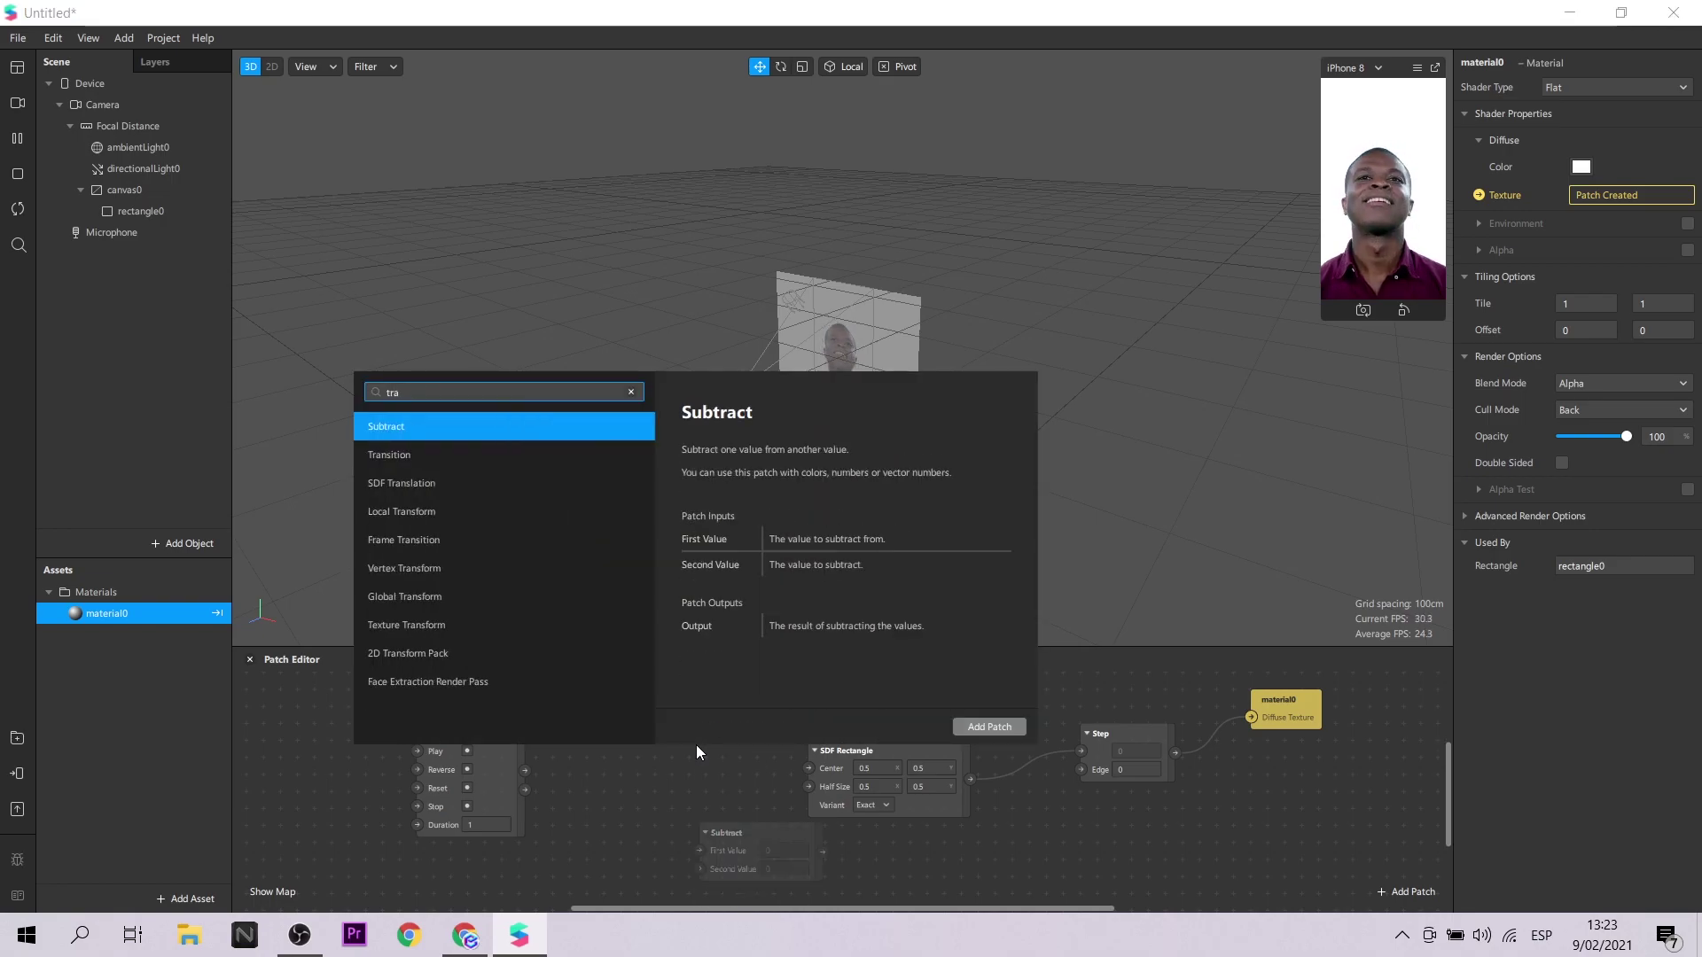
click(984, 725)
drag(772, 830, 621, 694)
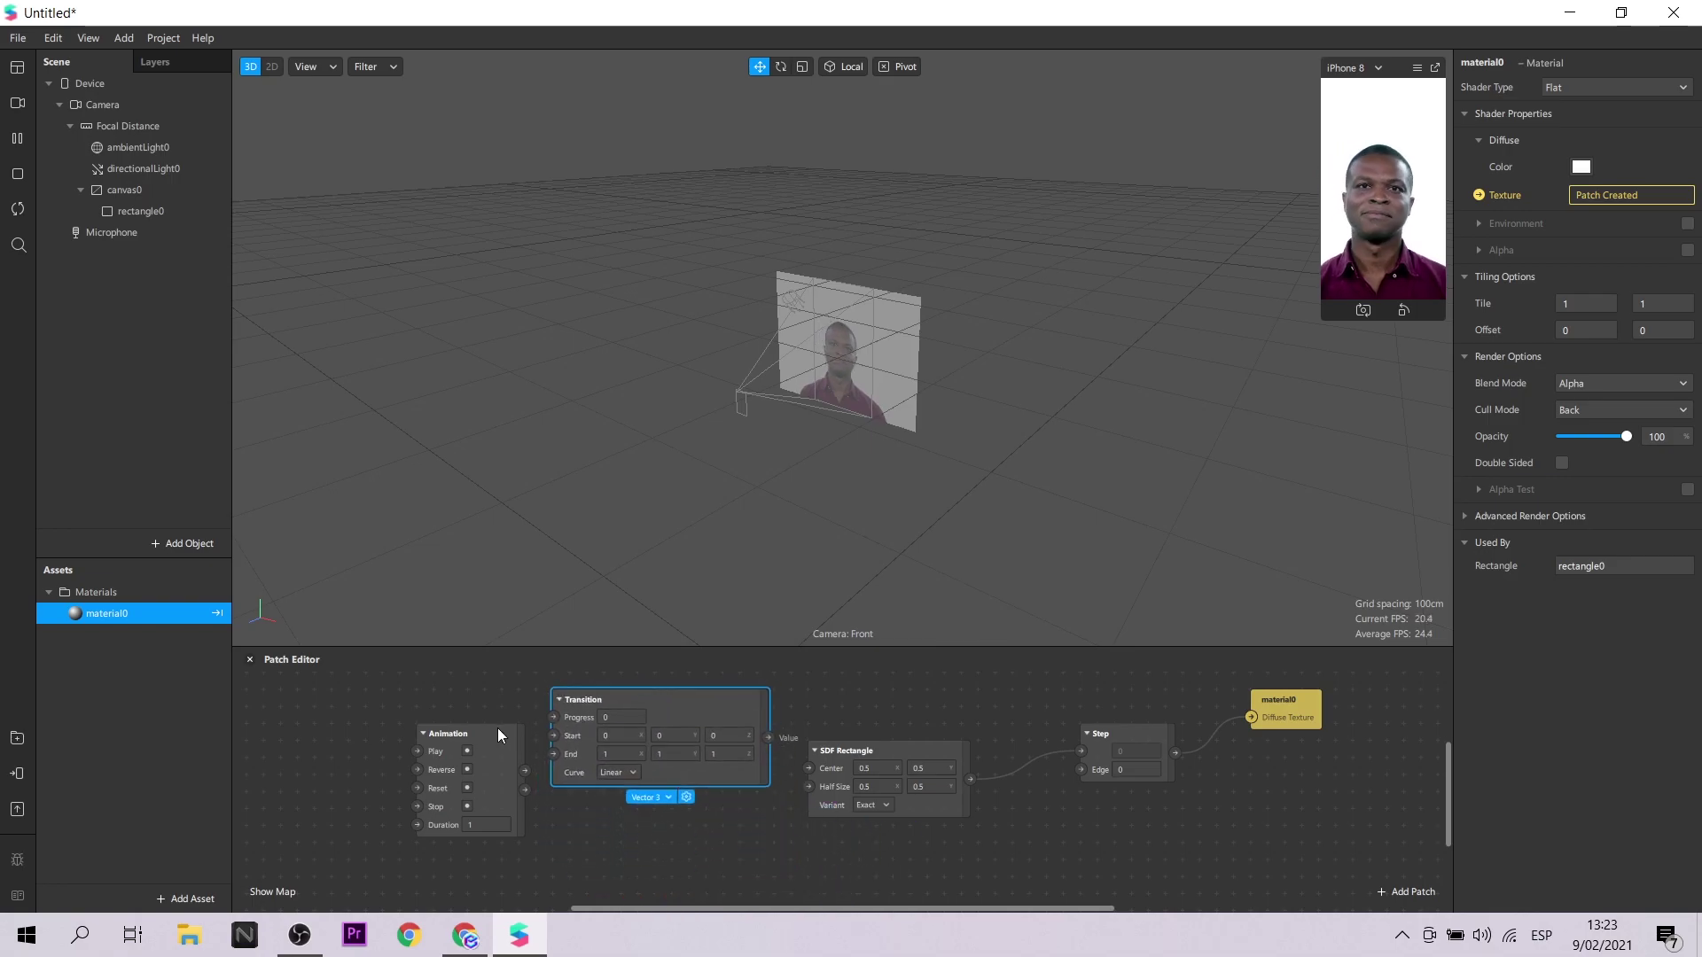
drag(498, 729, 437, 729)
click(683, 704)
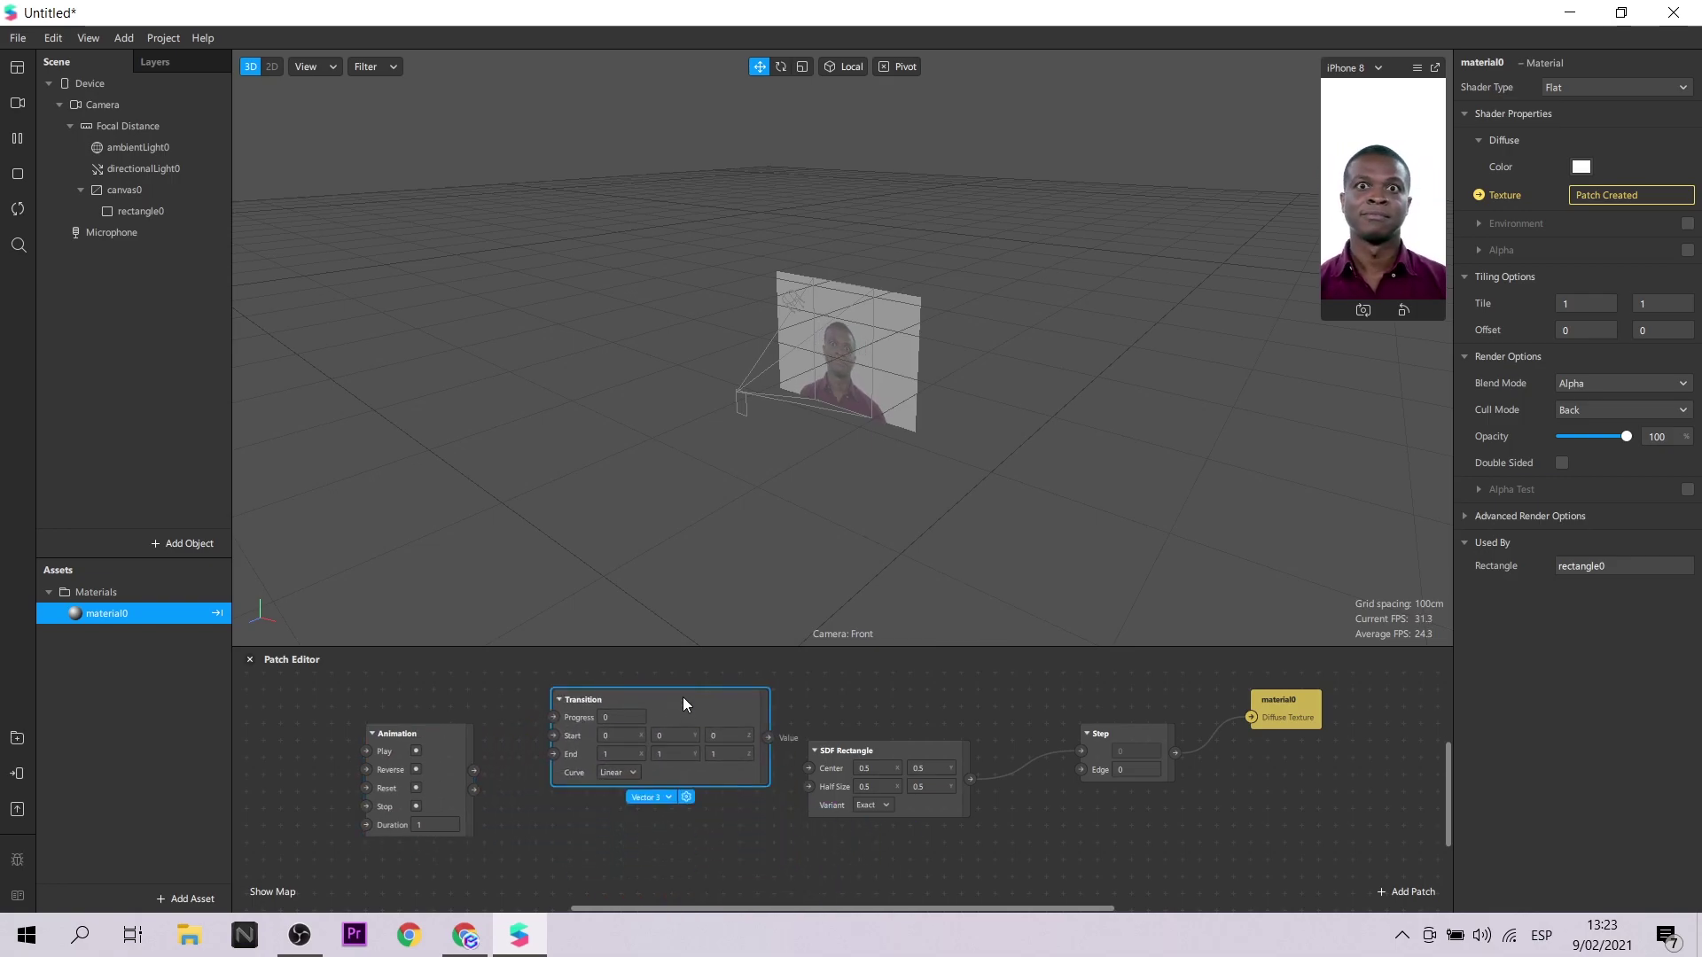
click(667, 797)
click(695, 846)
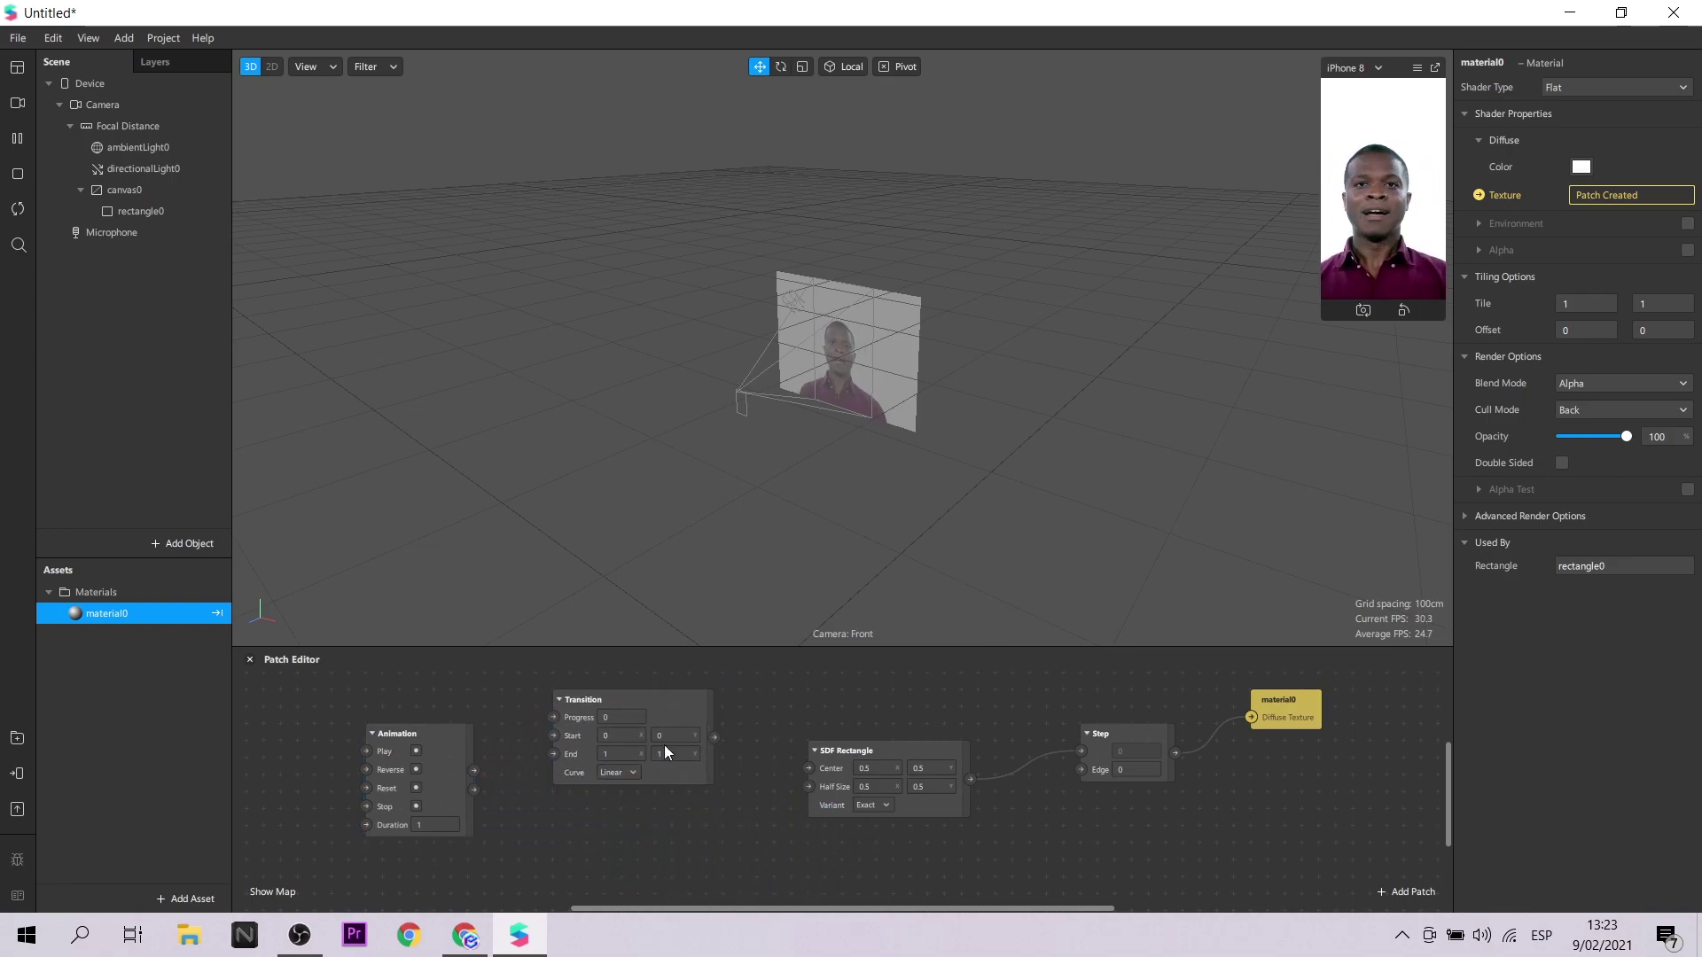
- Set the Animation duration to 5 and link its progress through Transition to SDF Rectangle's Center
click(446, 824)
text(5)
click(513, 831)
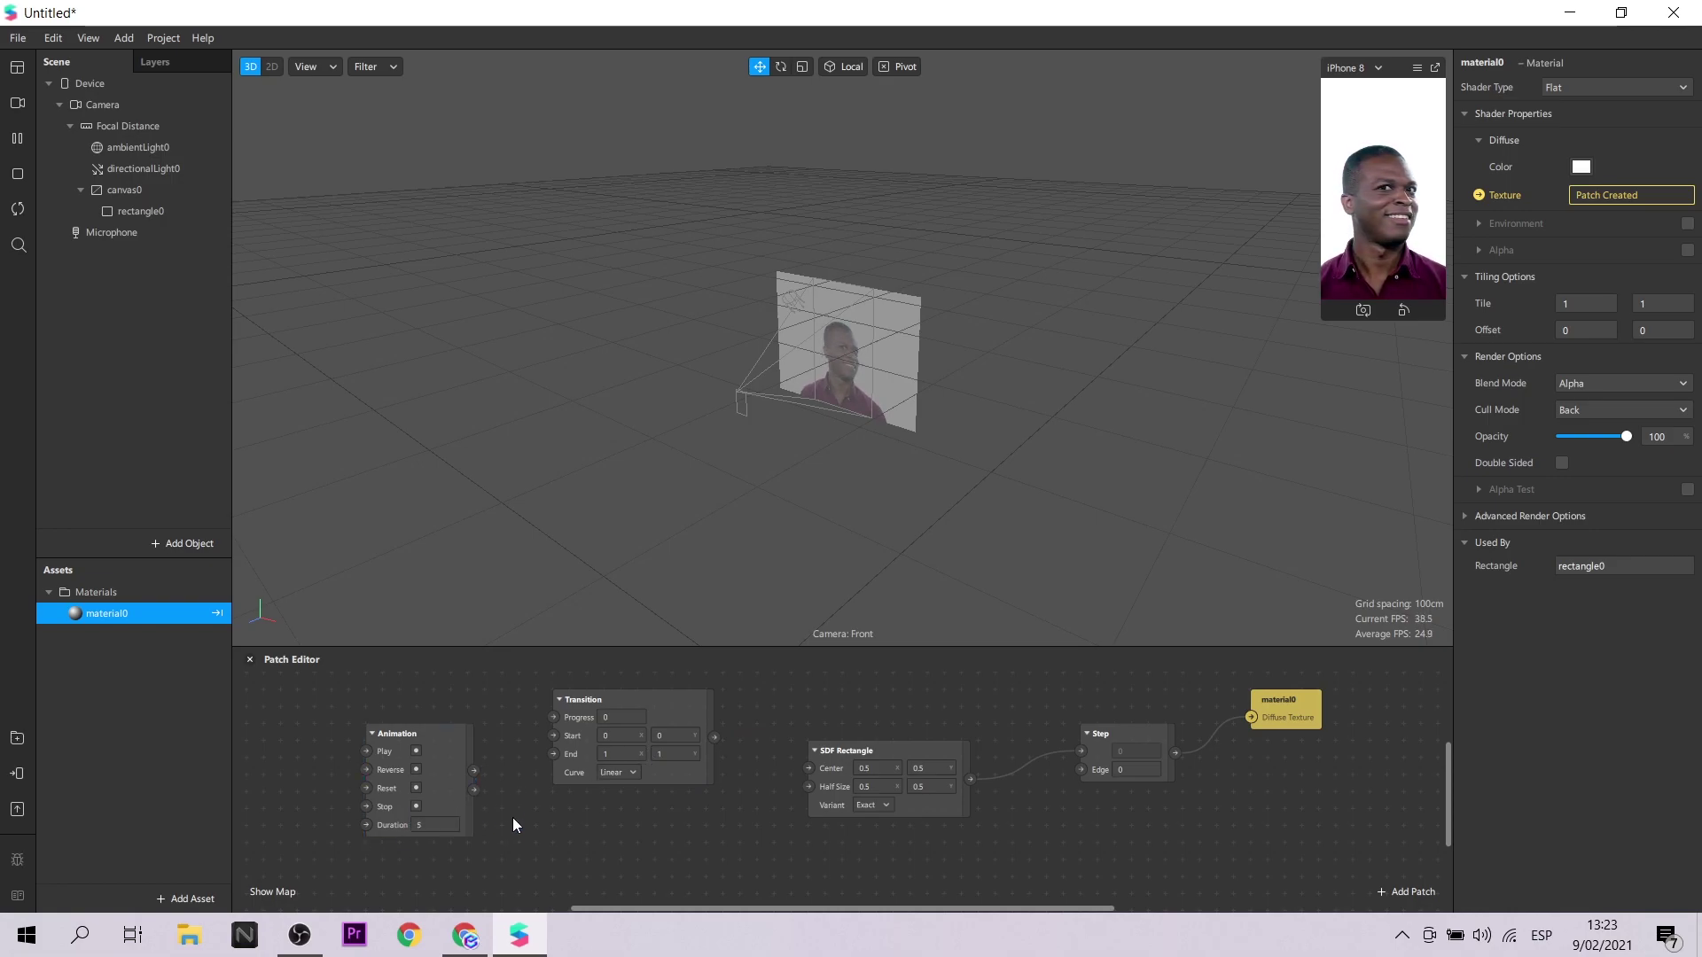
drag(475, 769, 554, 716)
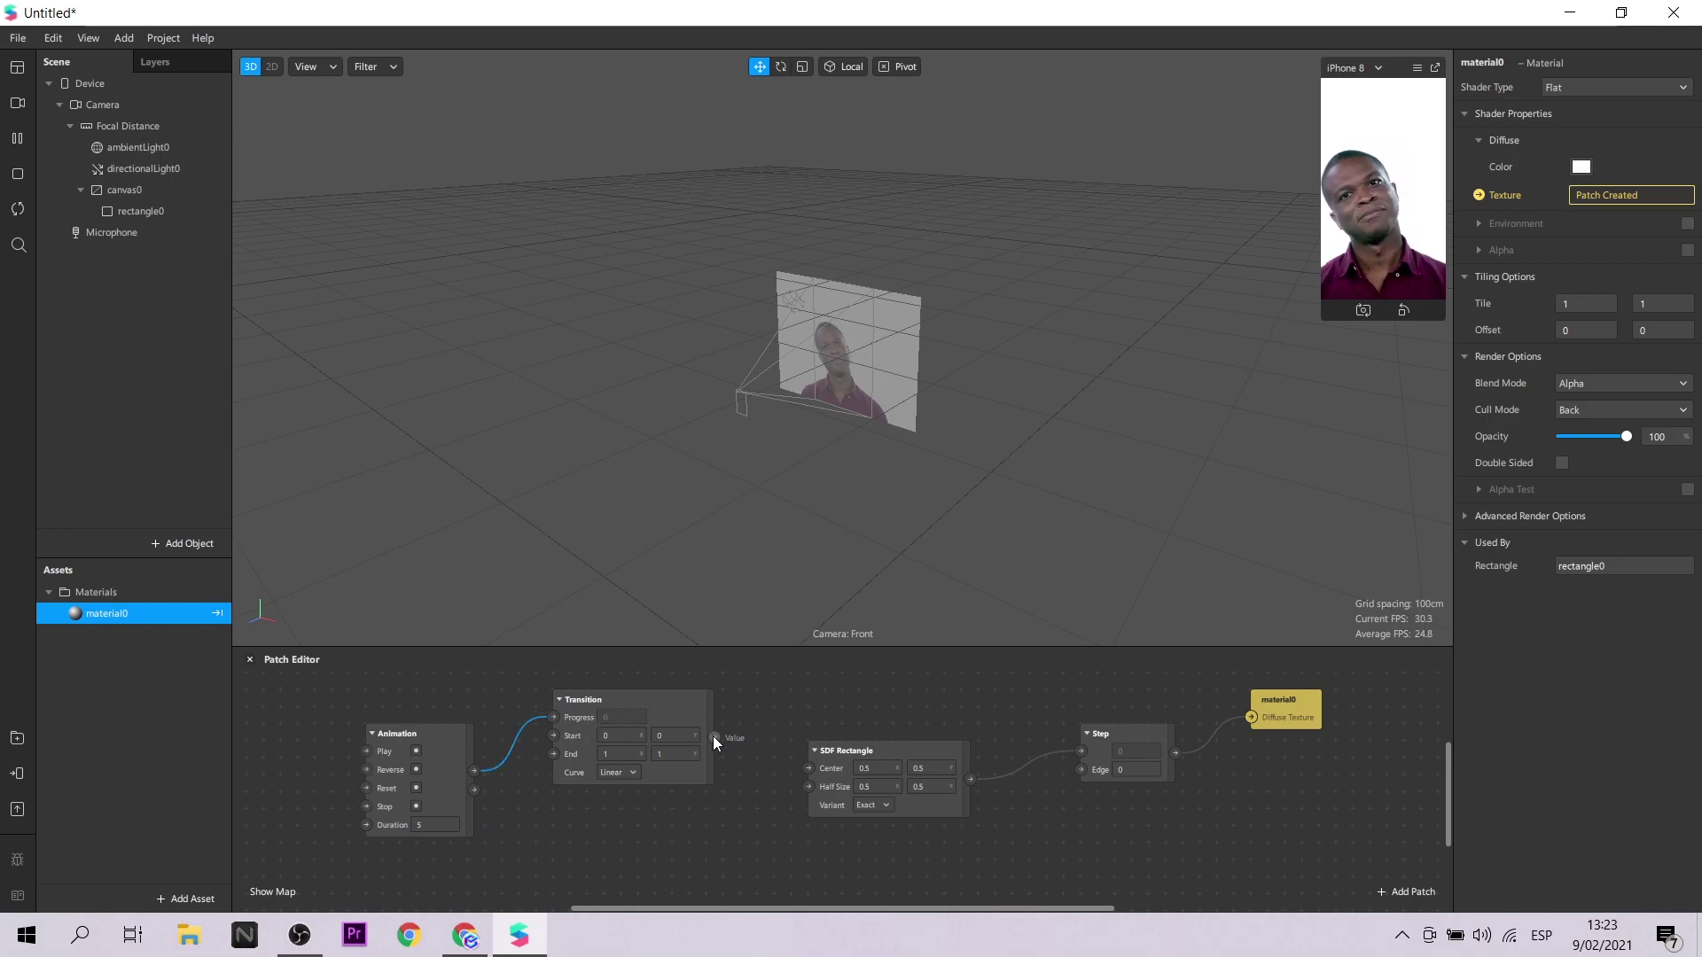
drag(711, 734, 806, 769)
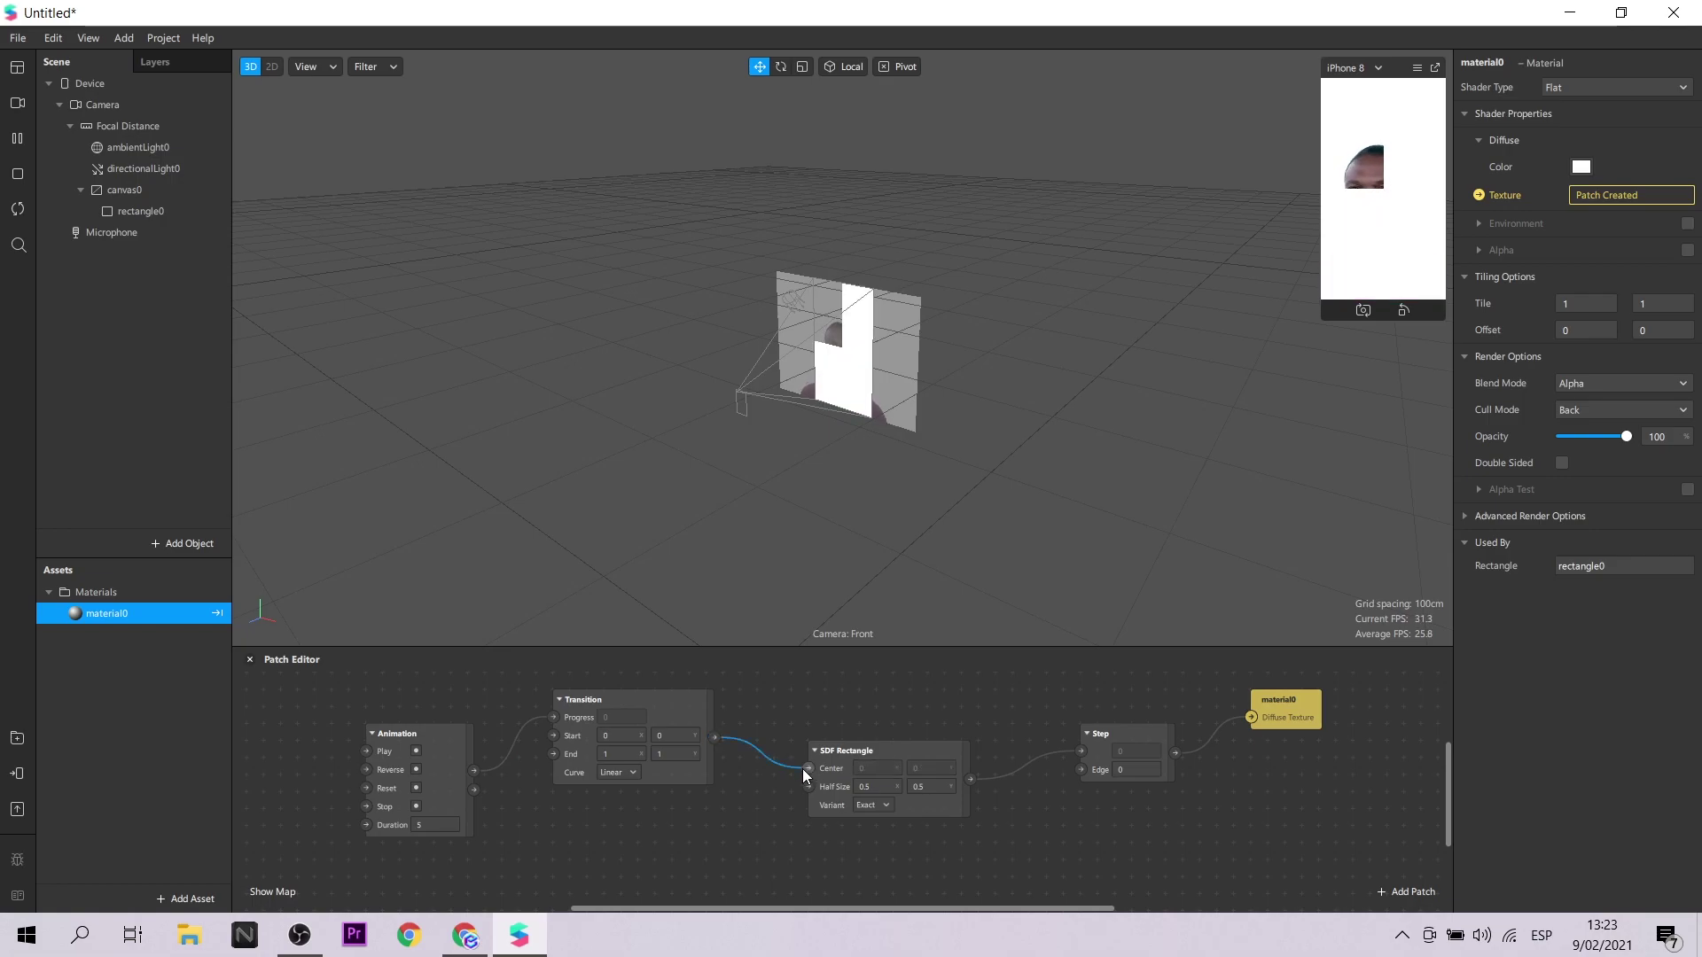
- Set the Transition's X values to -0.5 for Start and 0.5 for End
click(609, 737)
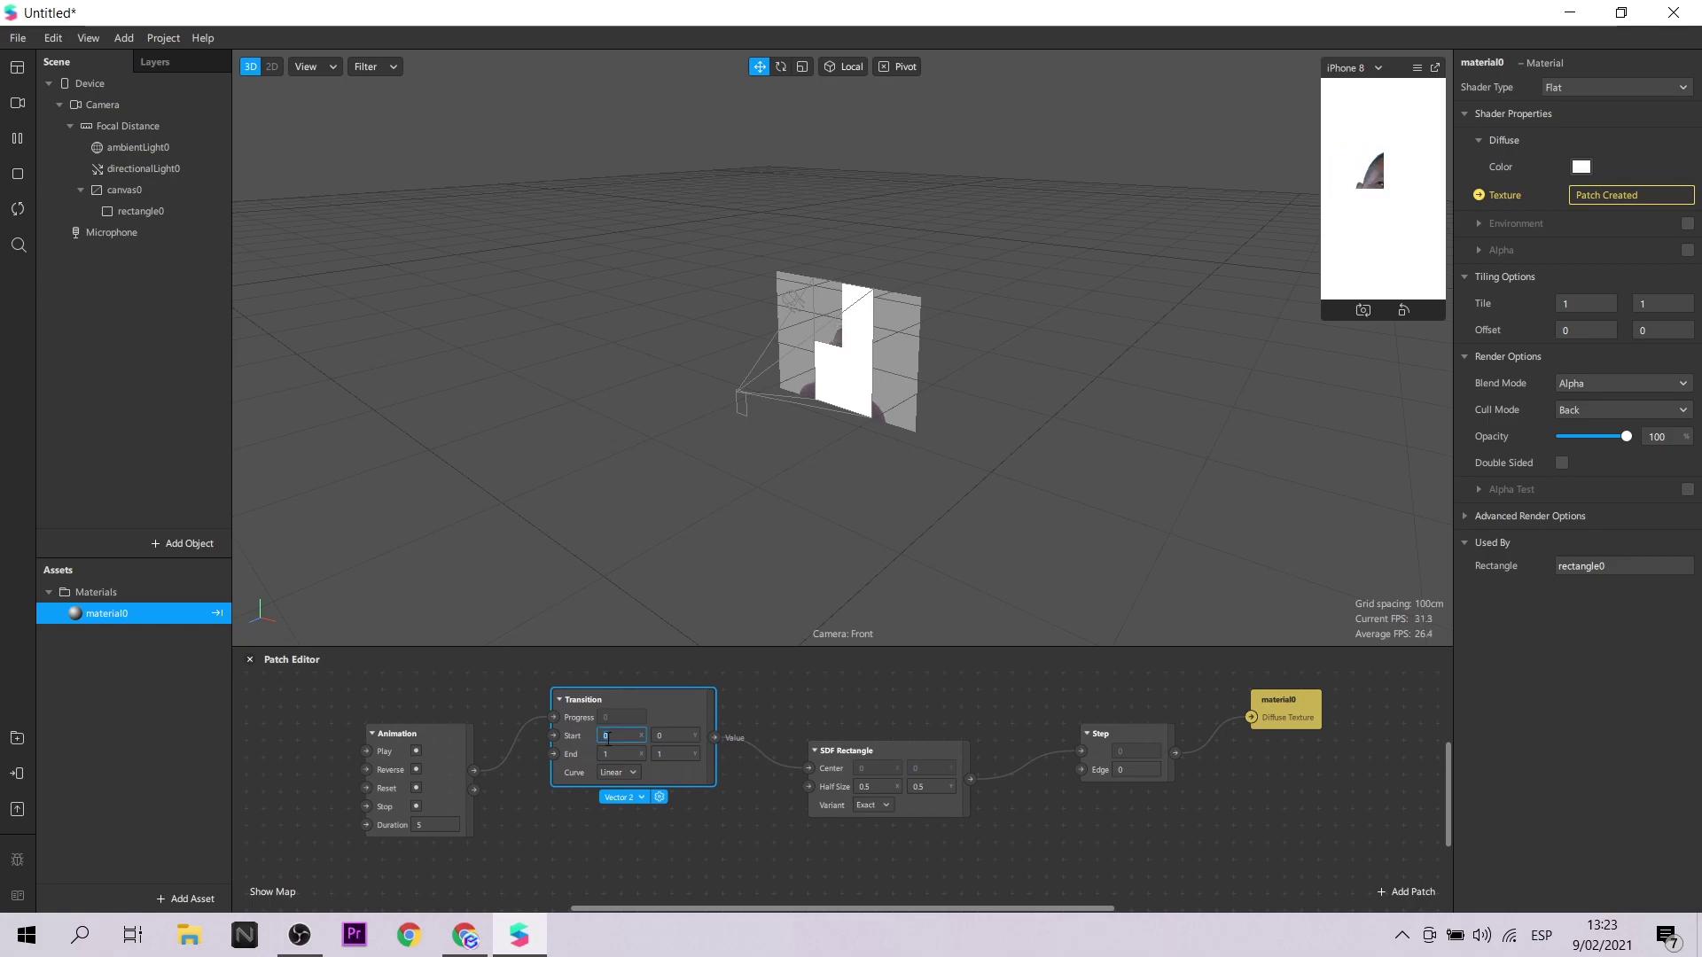
key(BackSpace)
key(BackSpace)
key(BackSpace)
key(BackSpace)
text(0)
text(-0.5)
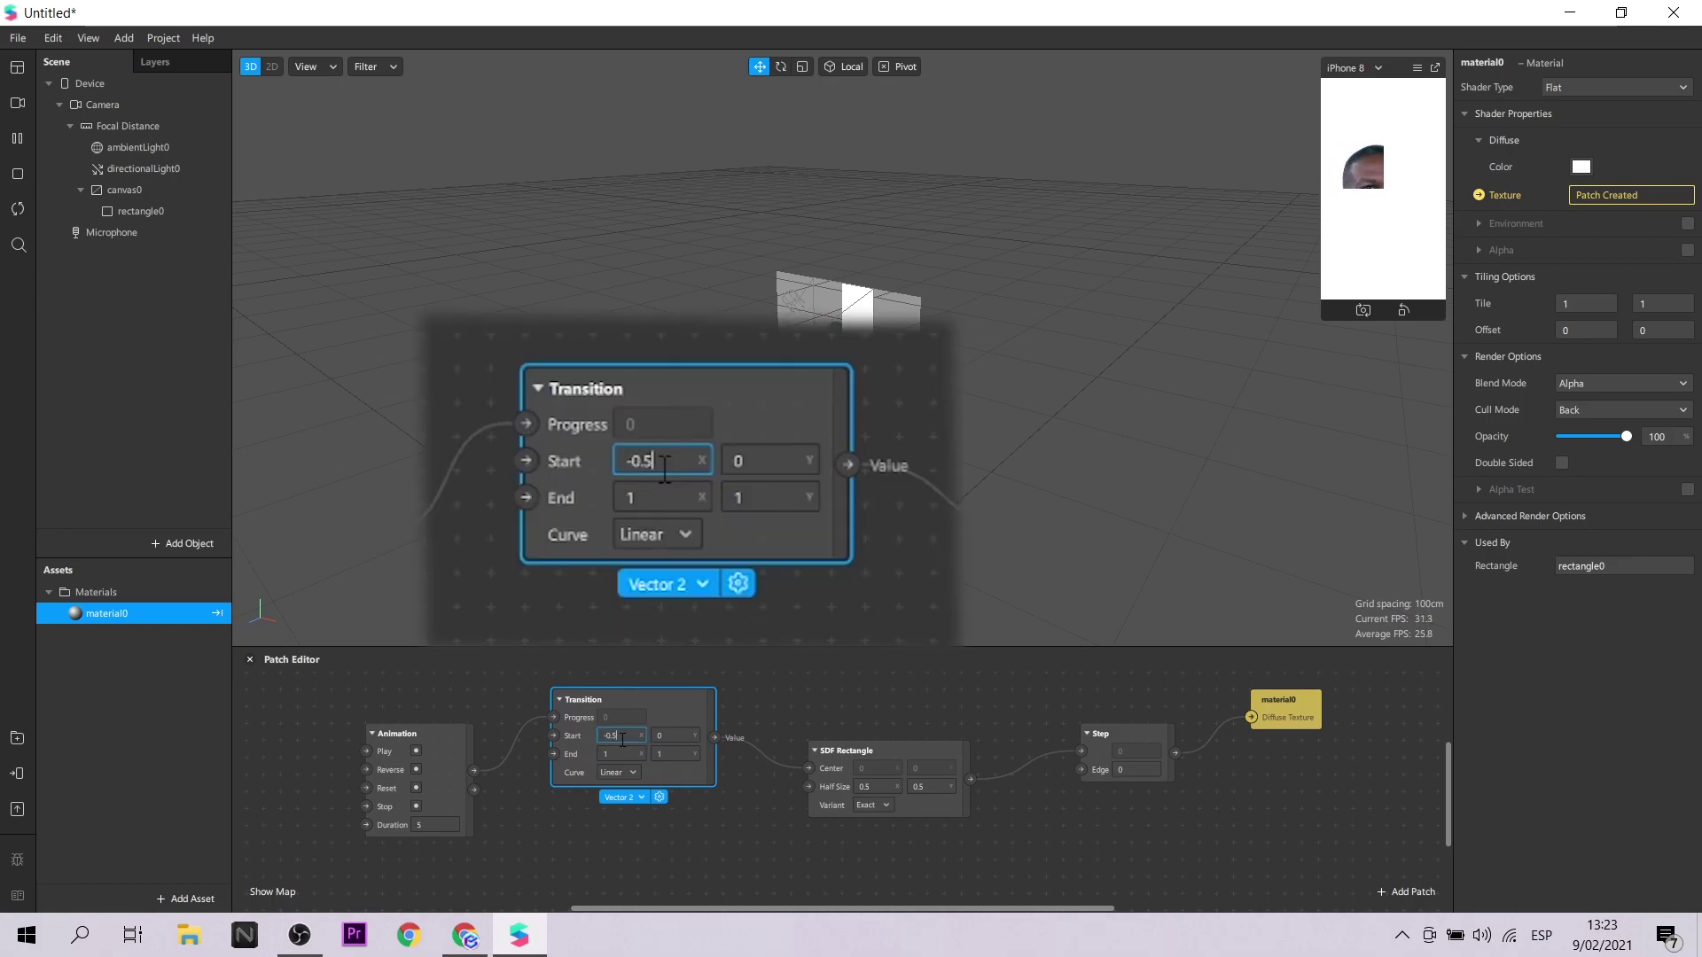
click(621, 753)
text(0.5)
key(Return)
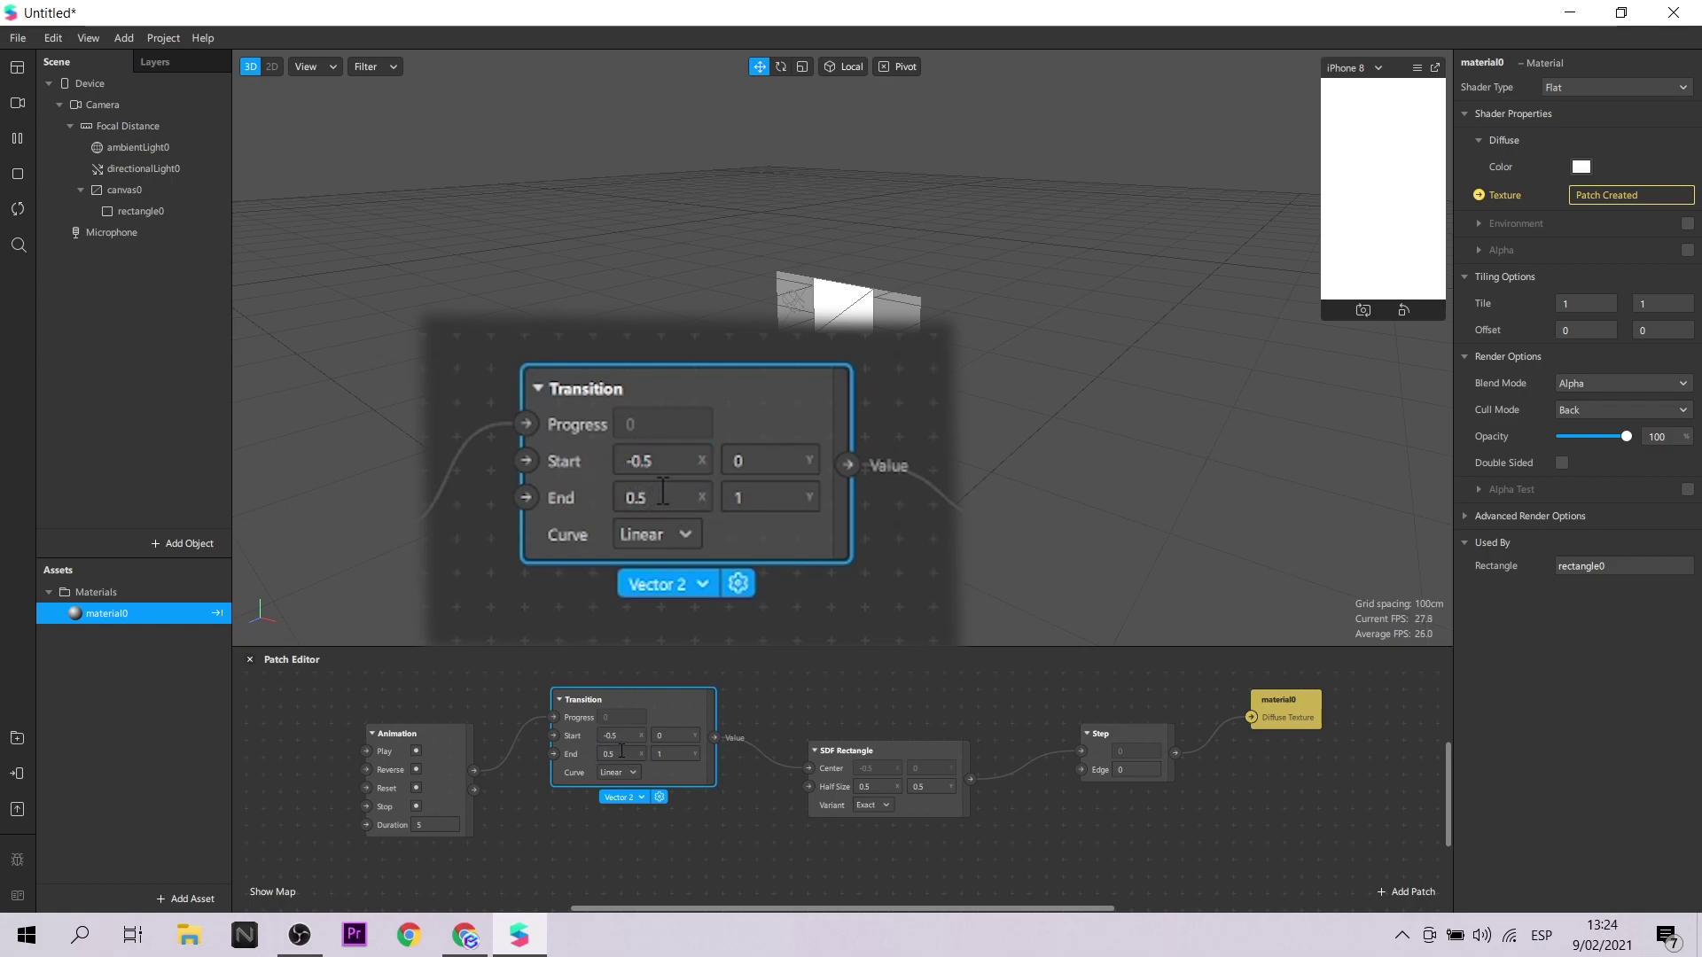
- Set the Transition's Y values to 0.5 for both Start and End
click(671, 735)
text(.5)
click(620, 752)
click(674, 736)
click(665, 752)
text(0.5)
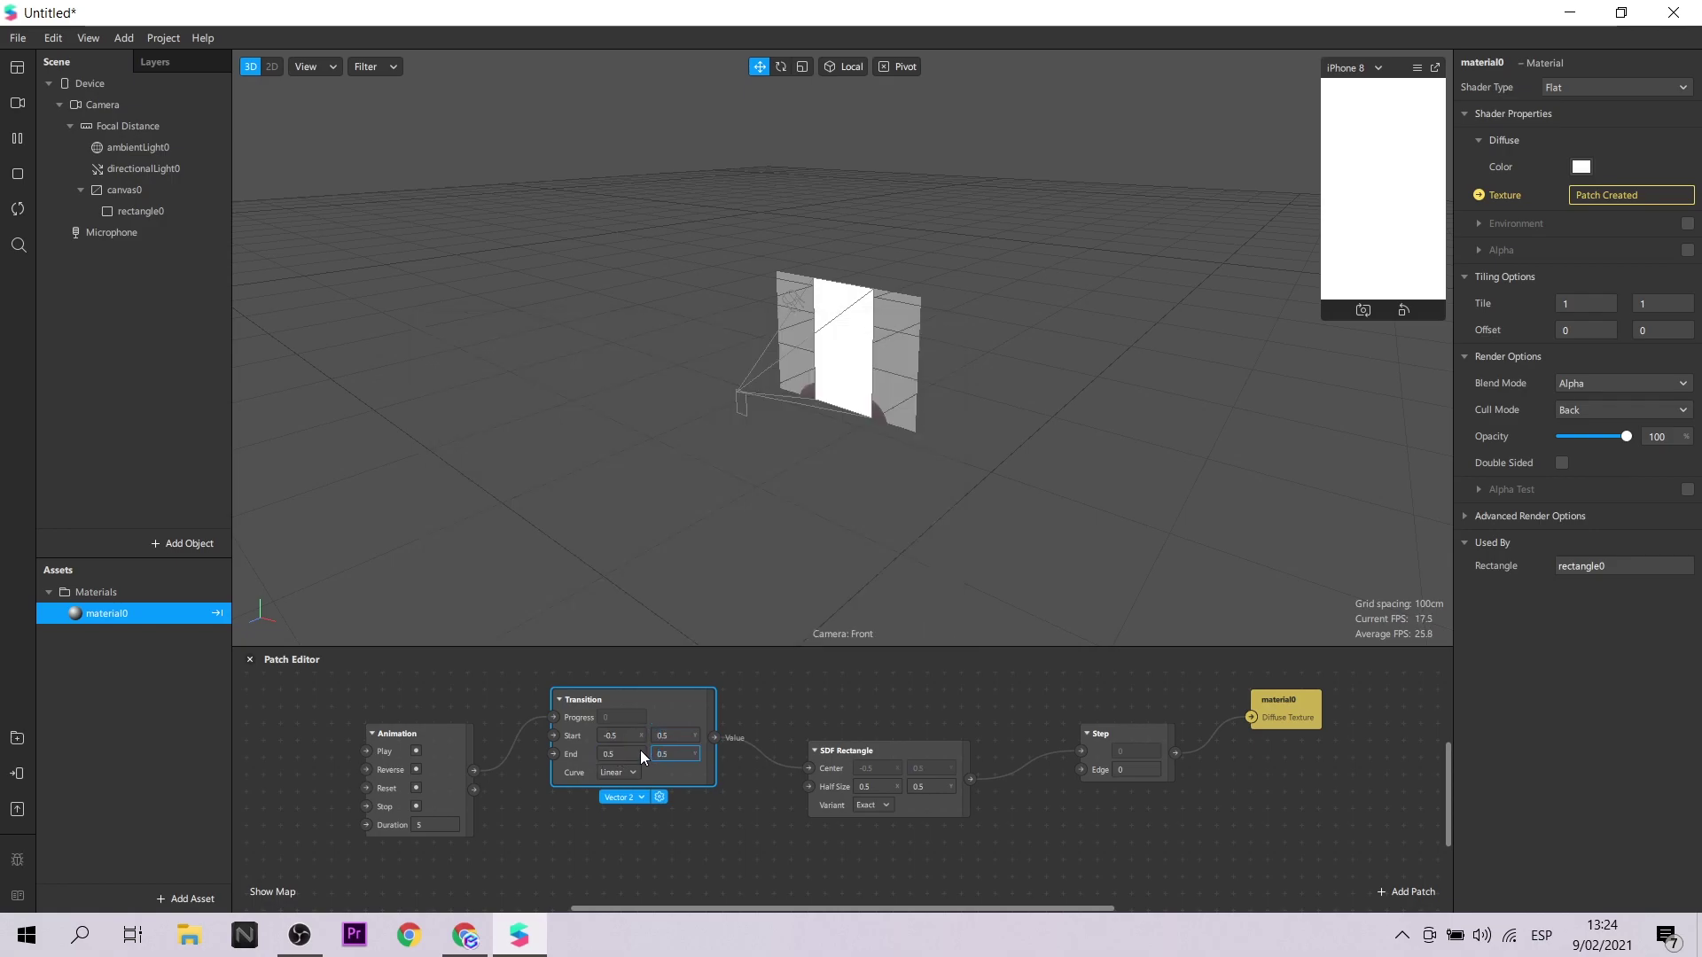
click(773, 826)
- Add a Screen Tap patch and connect its tap output to the Animation's Play input
drag(731, 906, 614, 890)
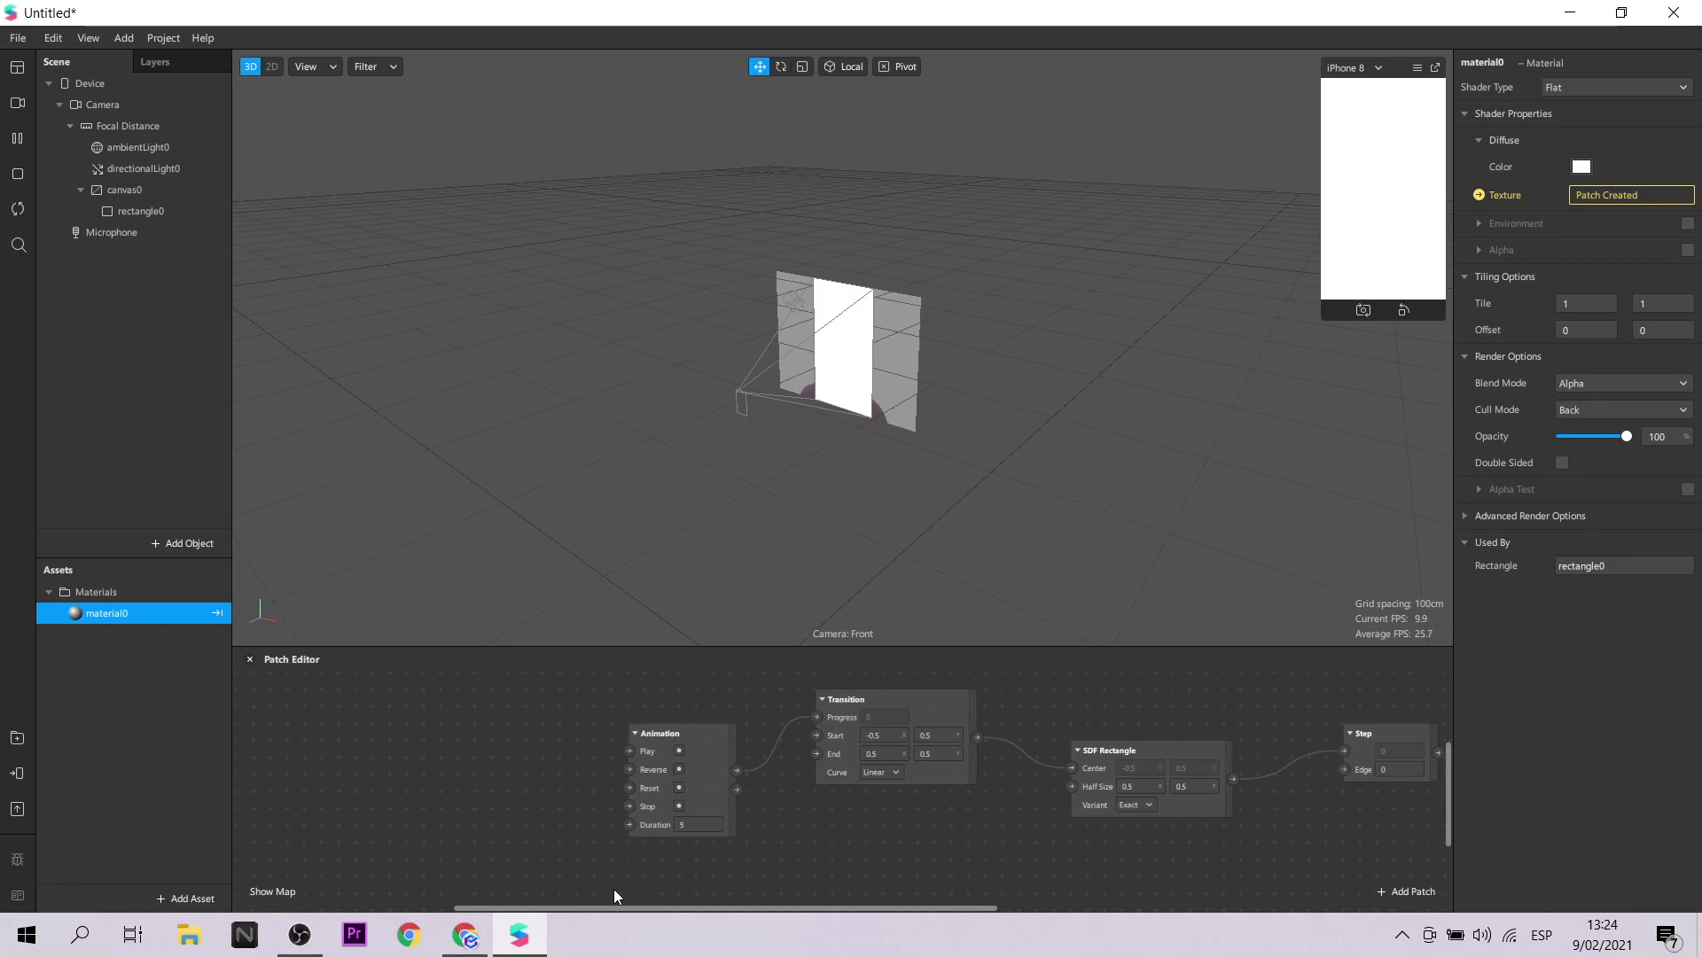
double_click(451, 788)
text(scree)
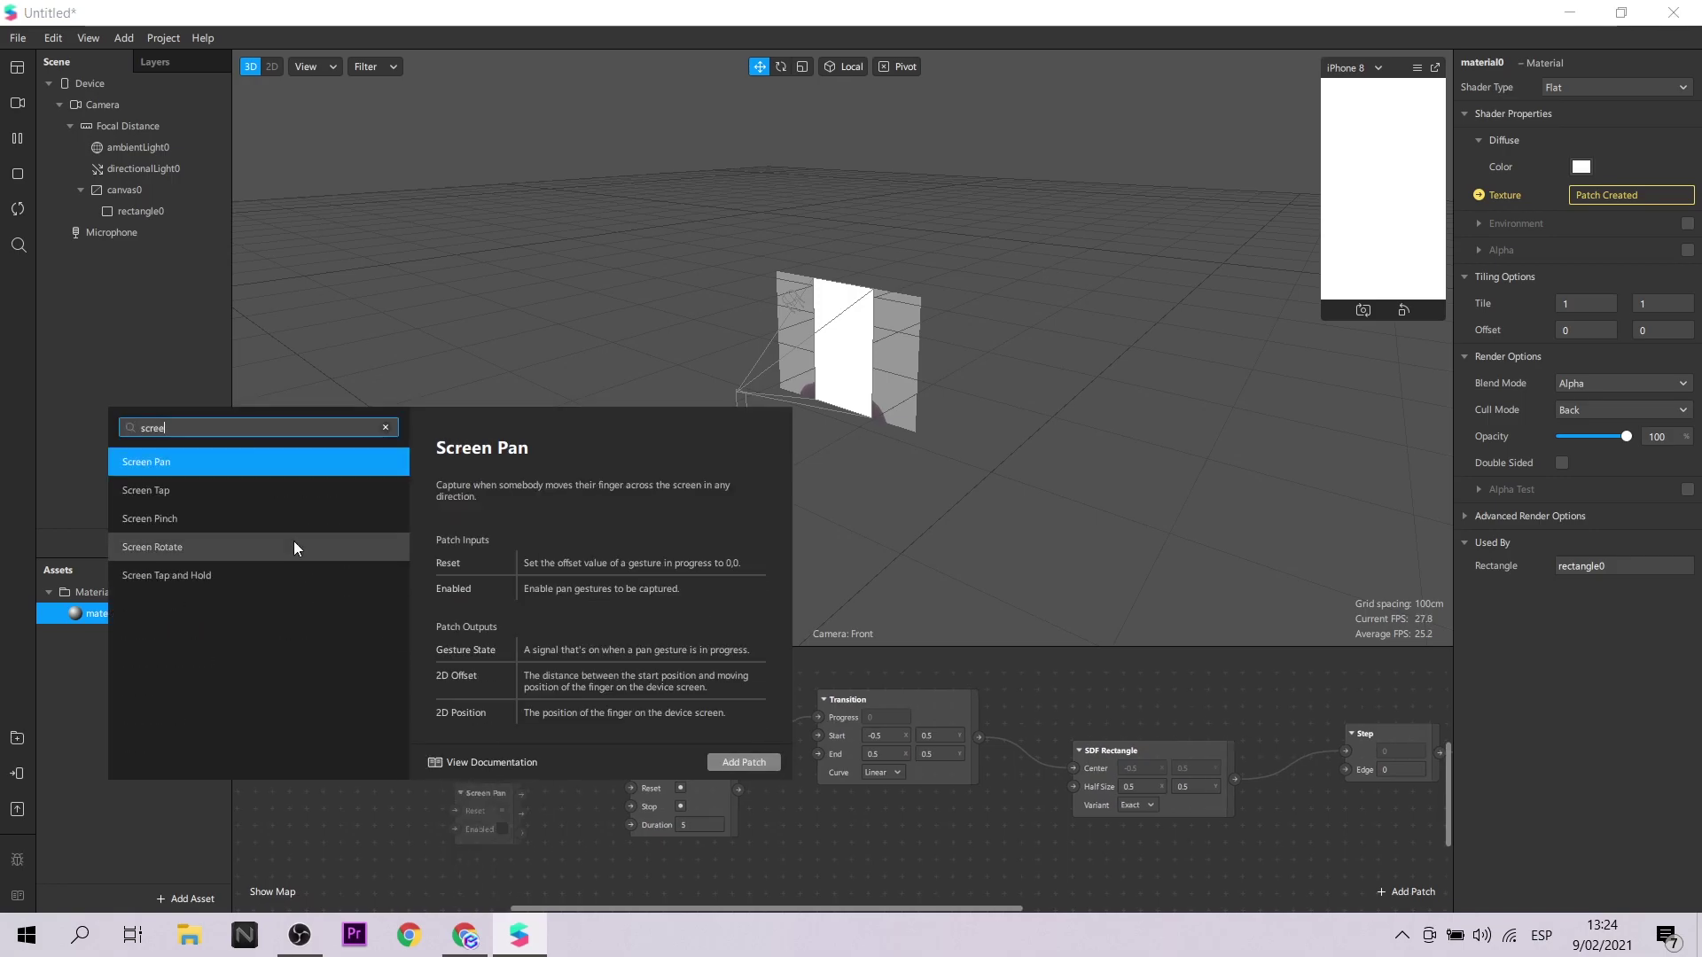
click(257, 490)
click(736, 762)
drag(522, 795, 631, 752)
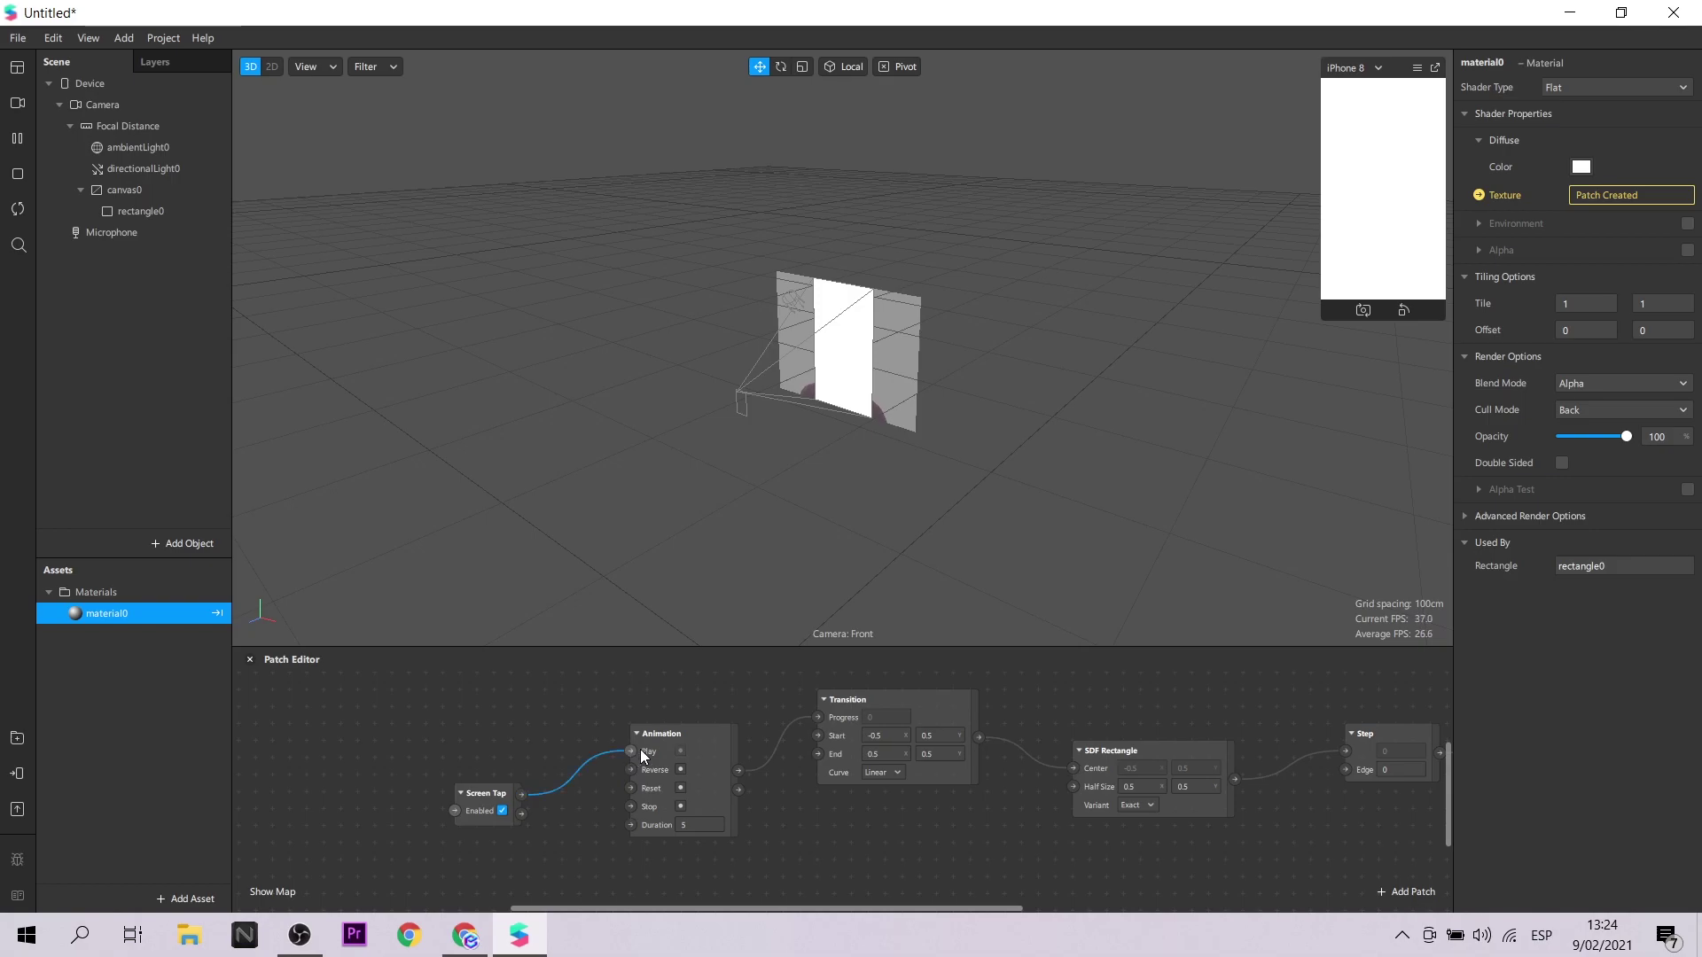
- Simulate a screen tap in the device preview to test the animated rectangle transition
click(1417, 67)
click(1428, 99)
click(1378, 160)
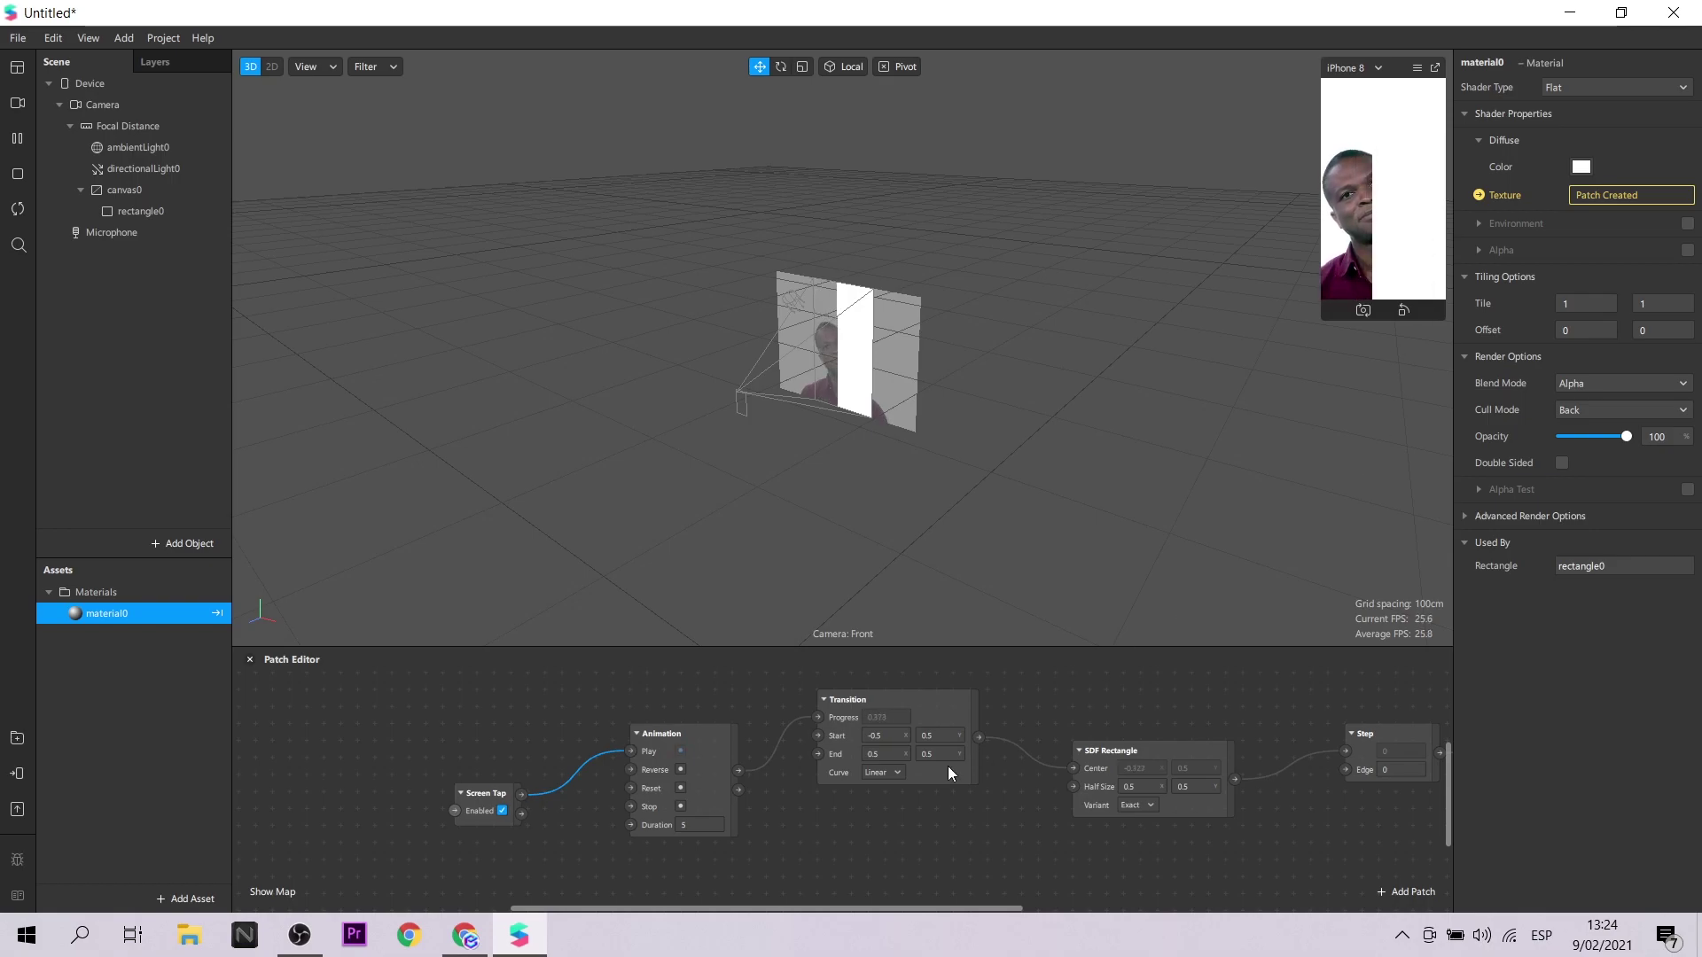
drag(837, 906, 964, 896)
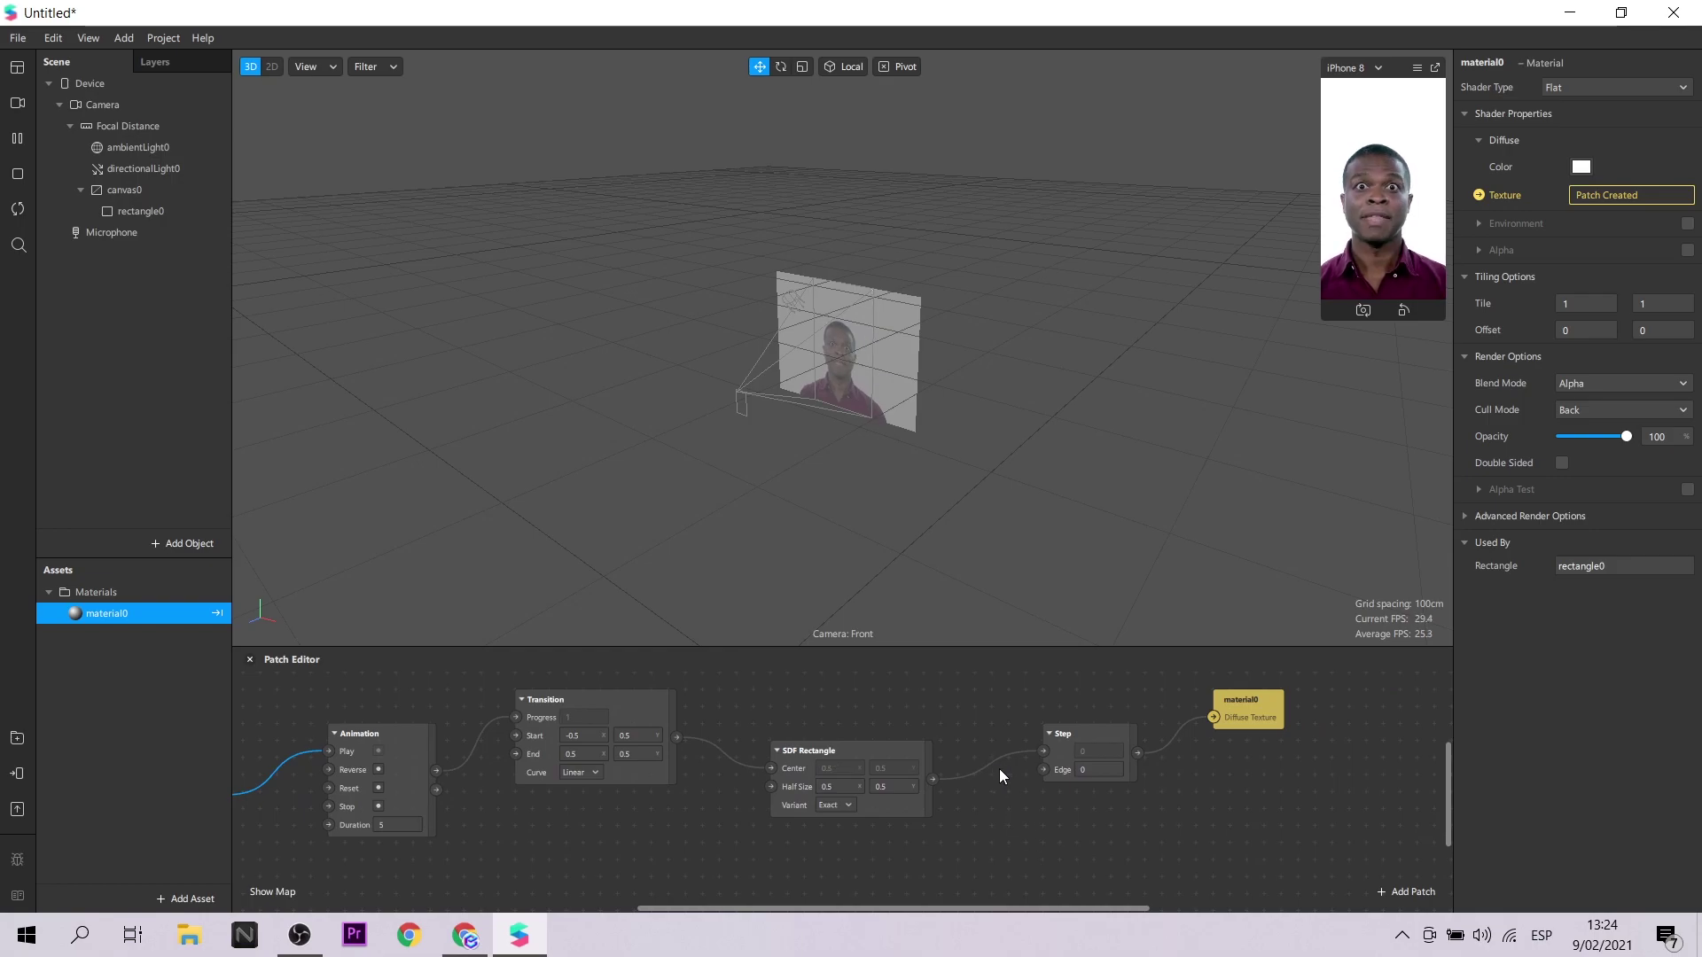
scroll(1291, 758, up, 4)
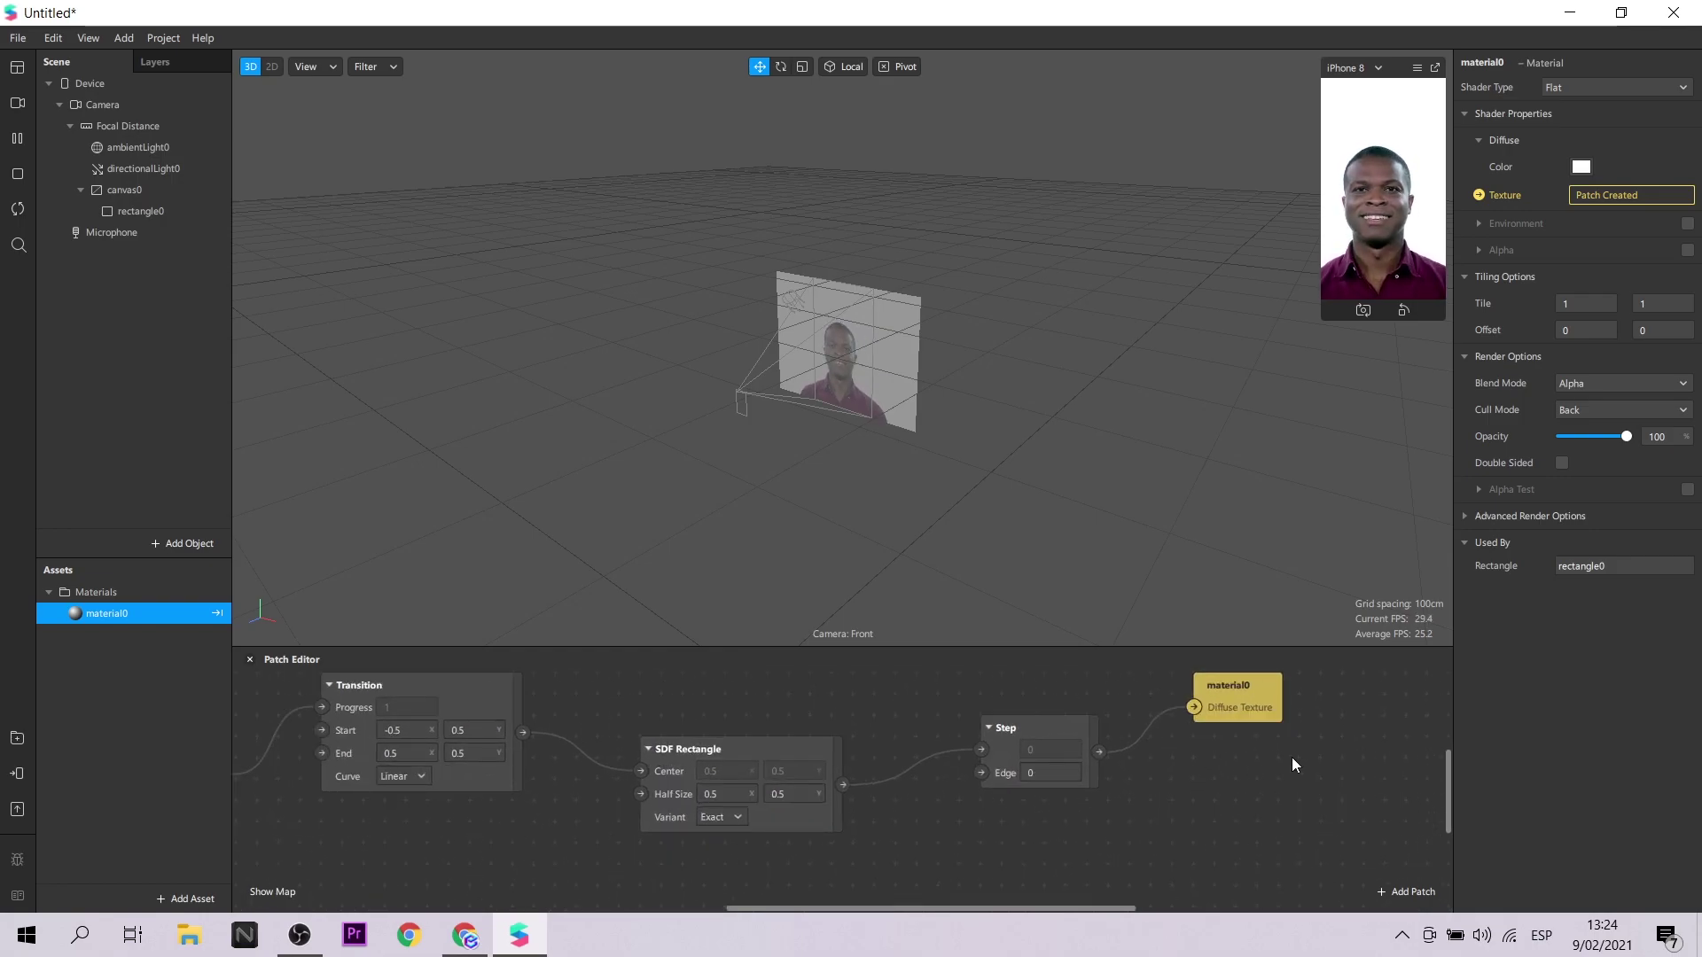
- Remove the SDF Rectangle's link to the Step patch's first input and connect it to the Edge input instead
click(1012, 727)
click(887, 754)
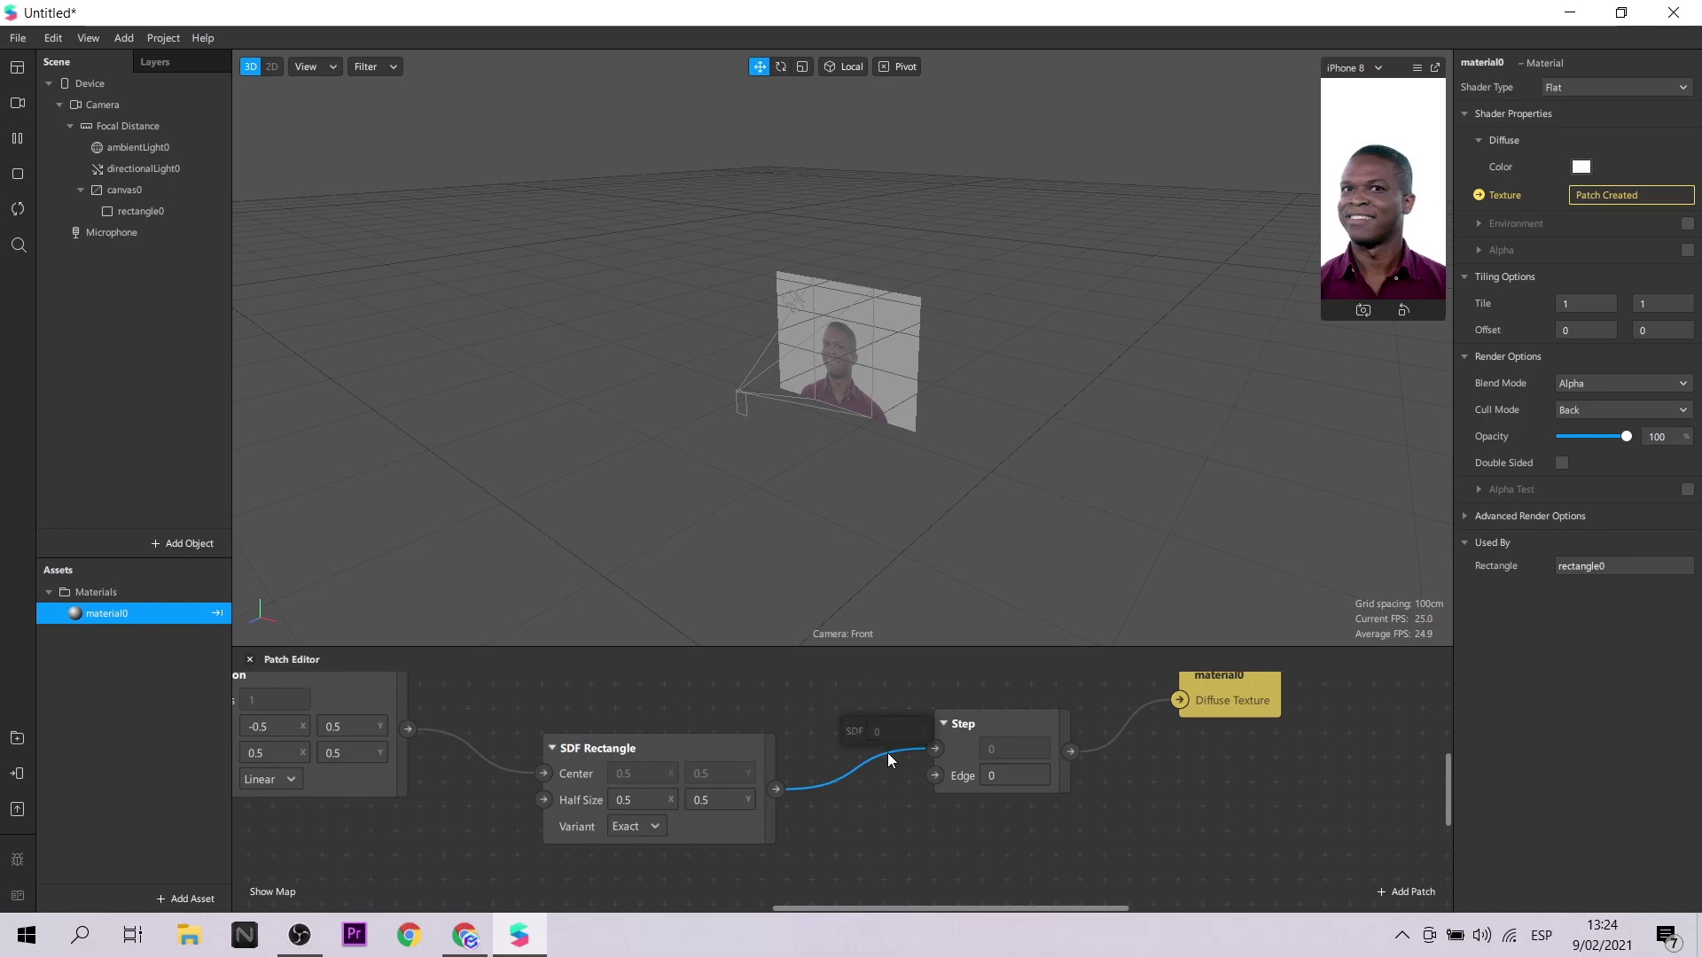
key(Delete)
drag(776, 789, 937, 776)
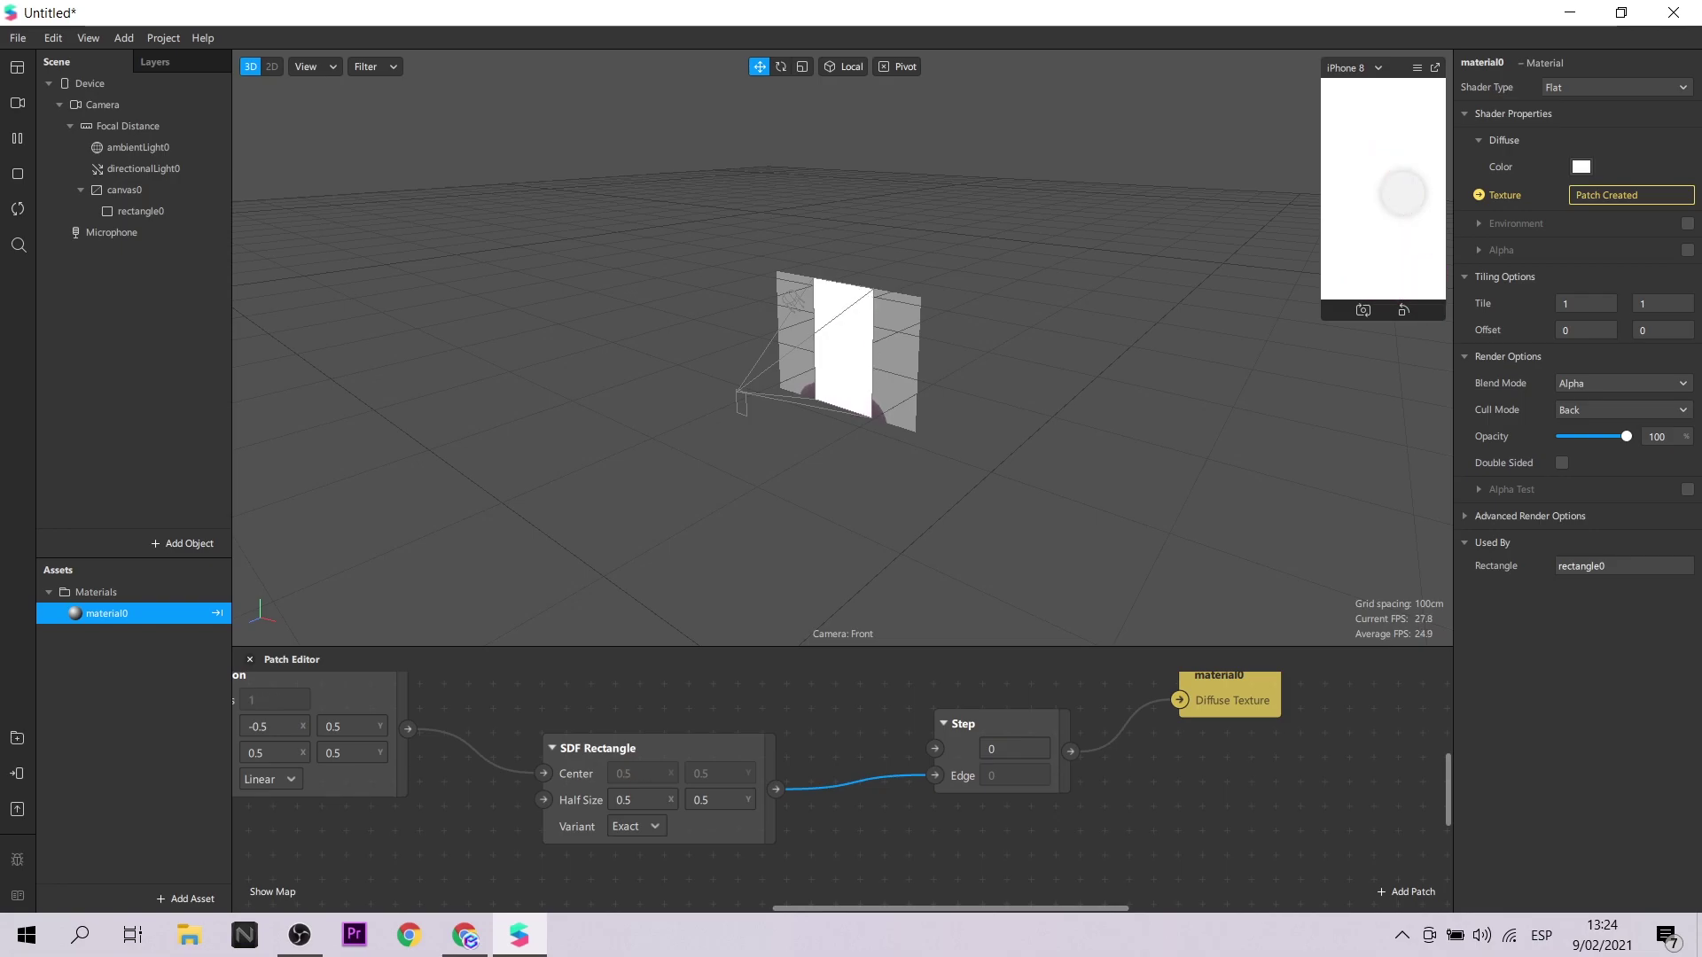
- Rearrange the Screen Tap, Animation, Transition, SDF Rectangle, Step and material0 patches into a compact row and test a tap in the preview
drag(1082, 907, 840, 903)
scroll(833, 901, down, 4)
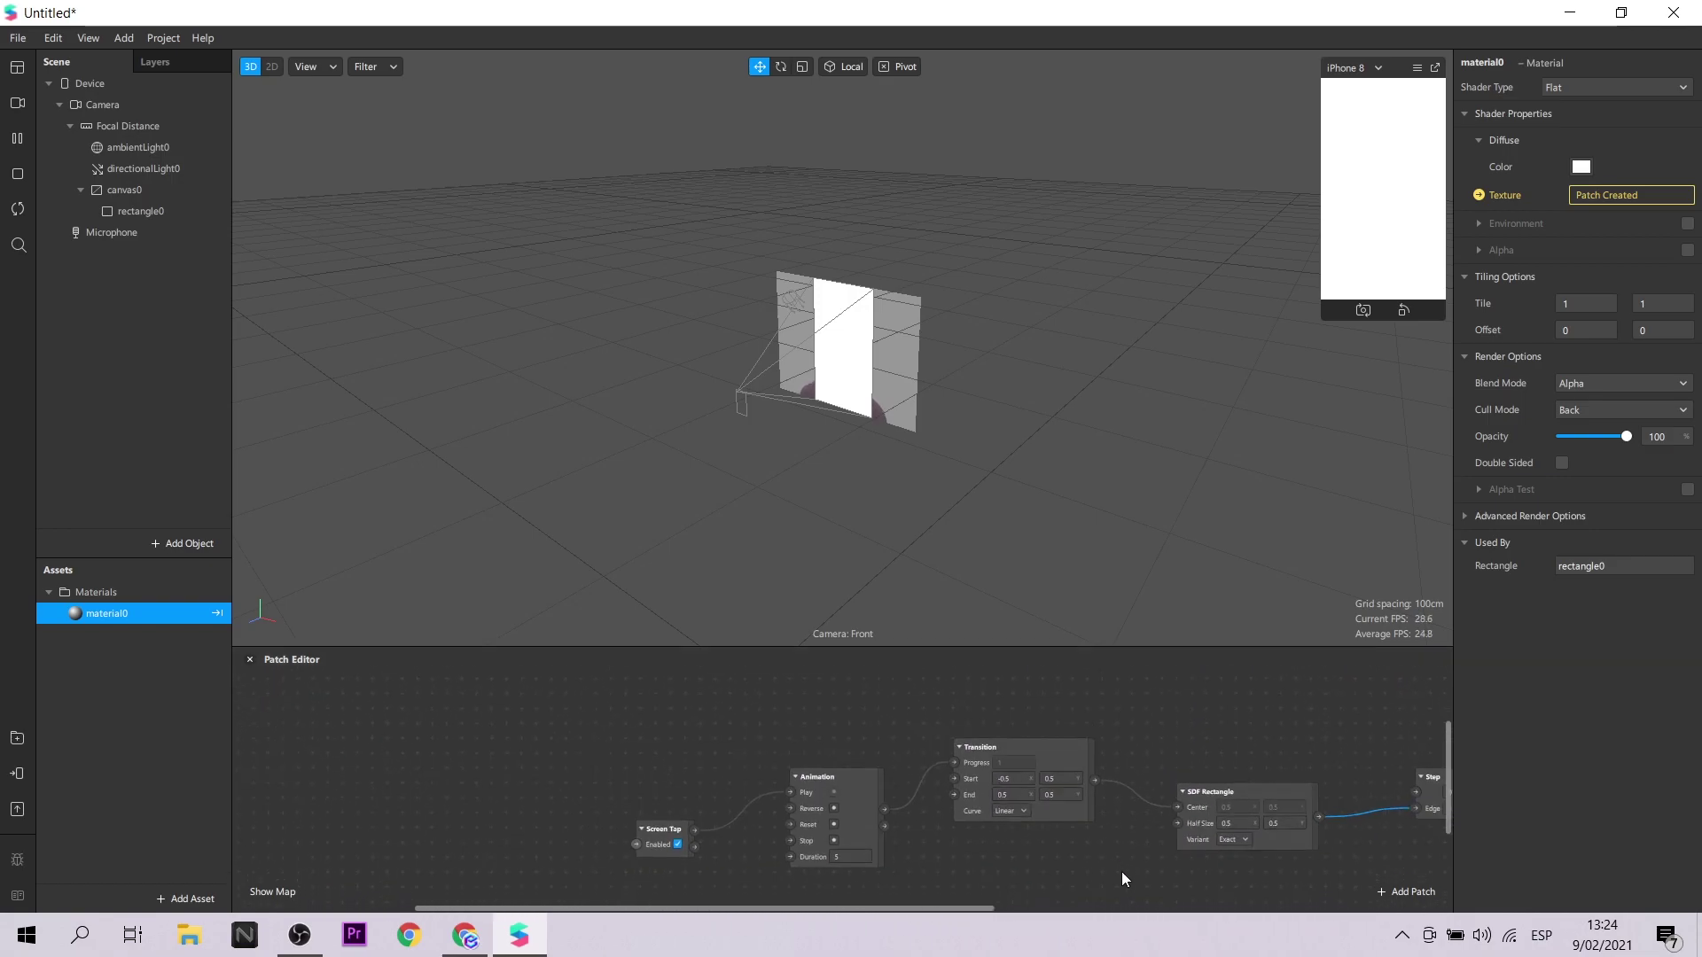
drag(1019, 904, 1126, 851)
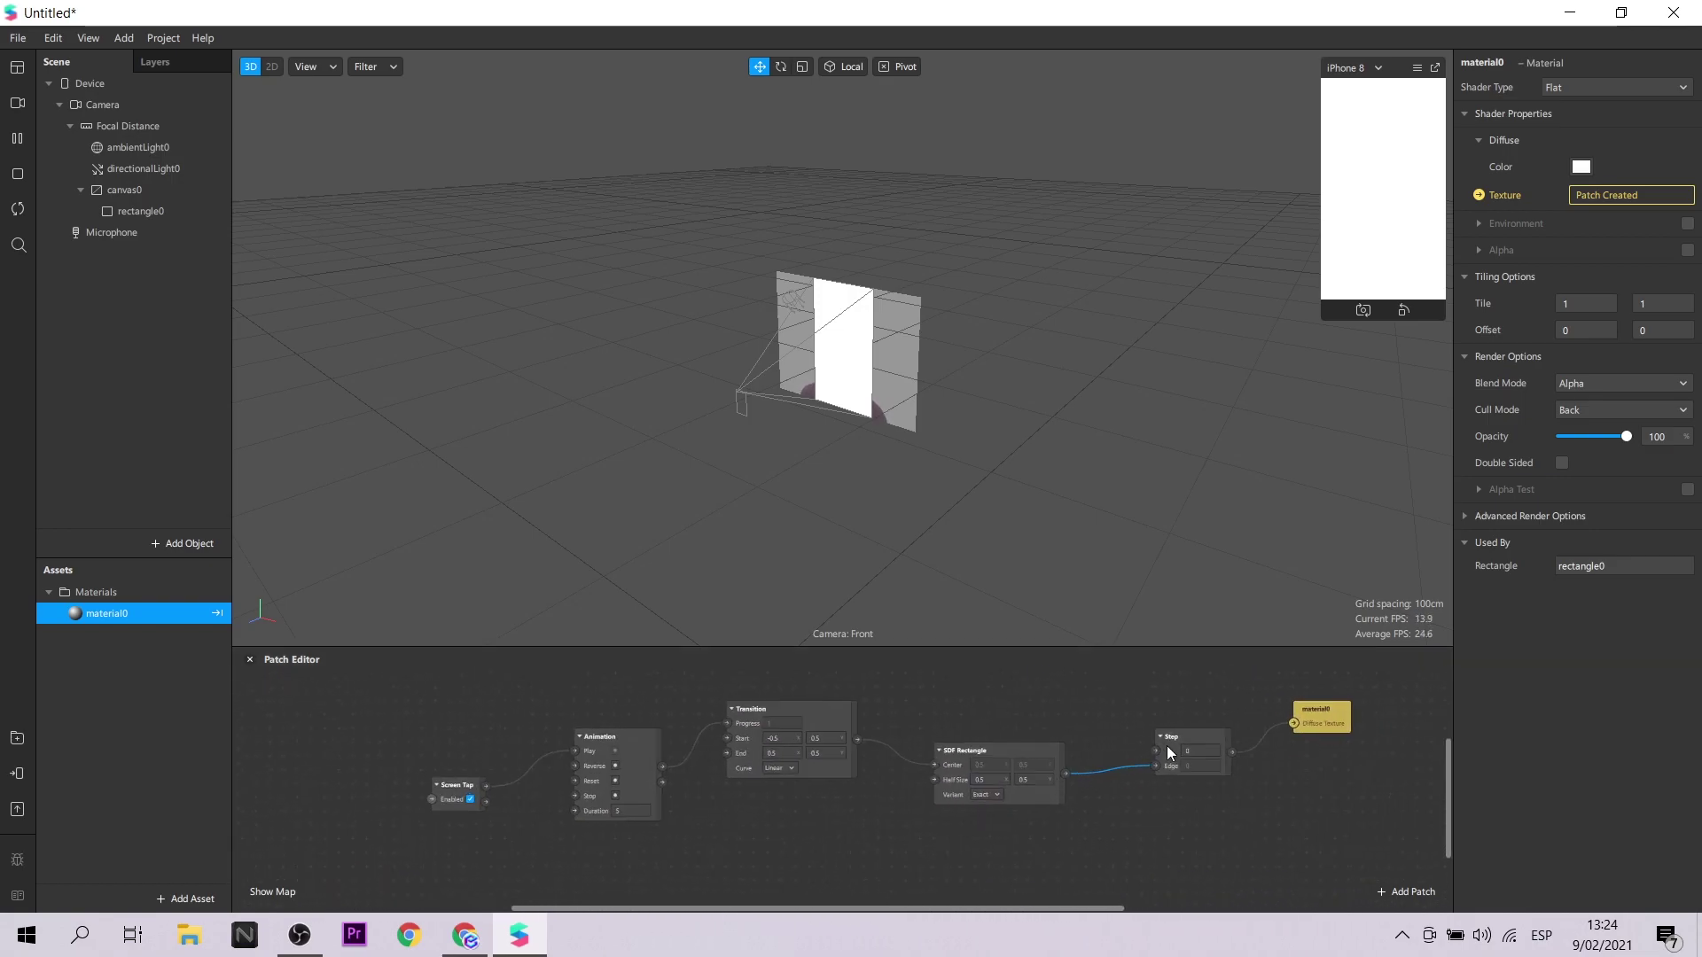
drag(1188, 737, 1201, 708)
drag(1321, 710, 1321, 695)
drag(976, 750, 1030, 722)
drag(803, 725, 884, 725)
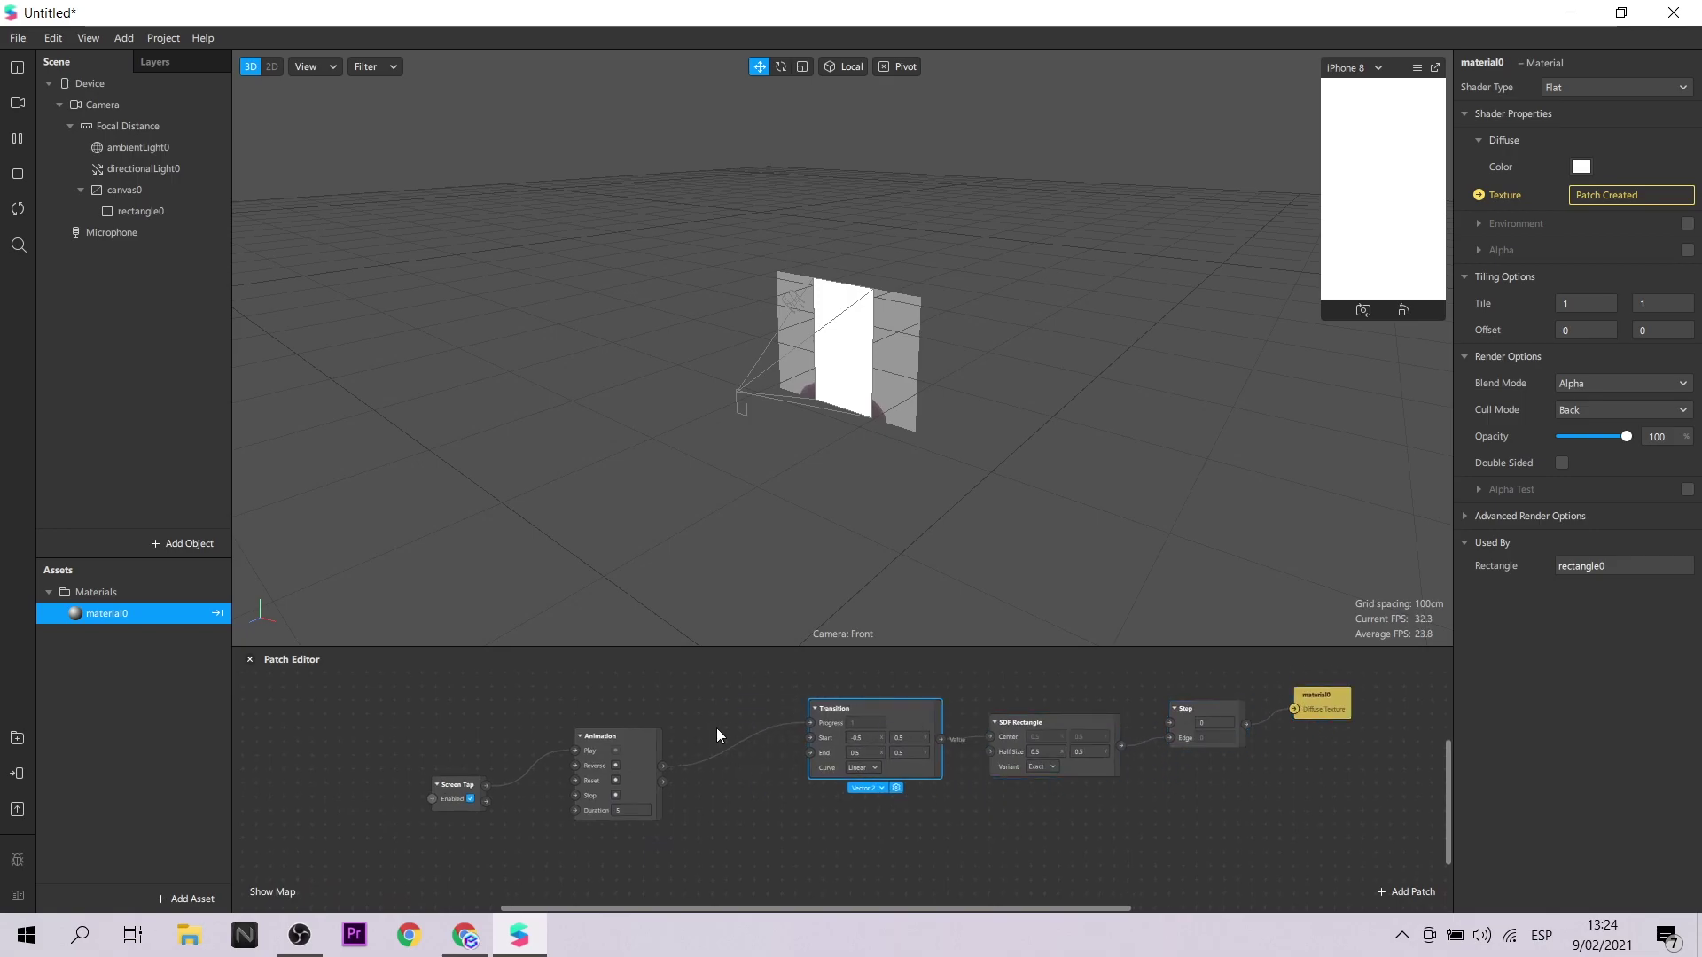
drag(612, 736, 691, 709)
drag(456, 784, 550, 759)
drag(1448, 802, 1448, 753)
click(1405, 254)
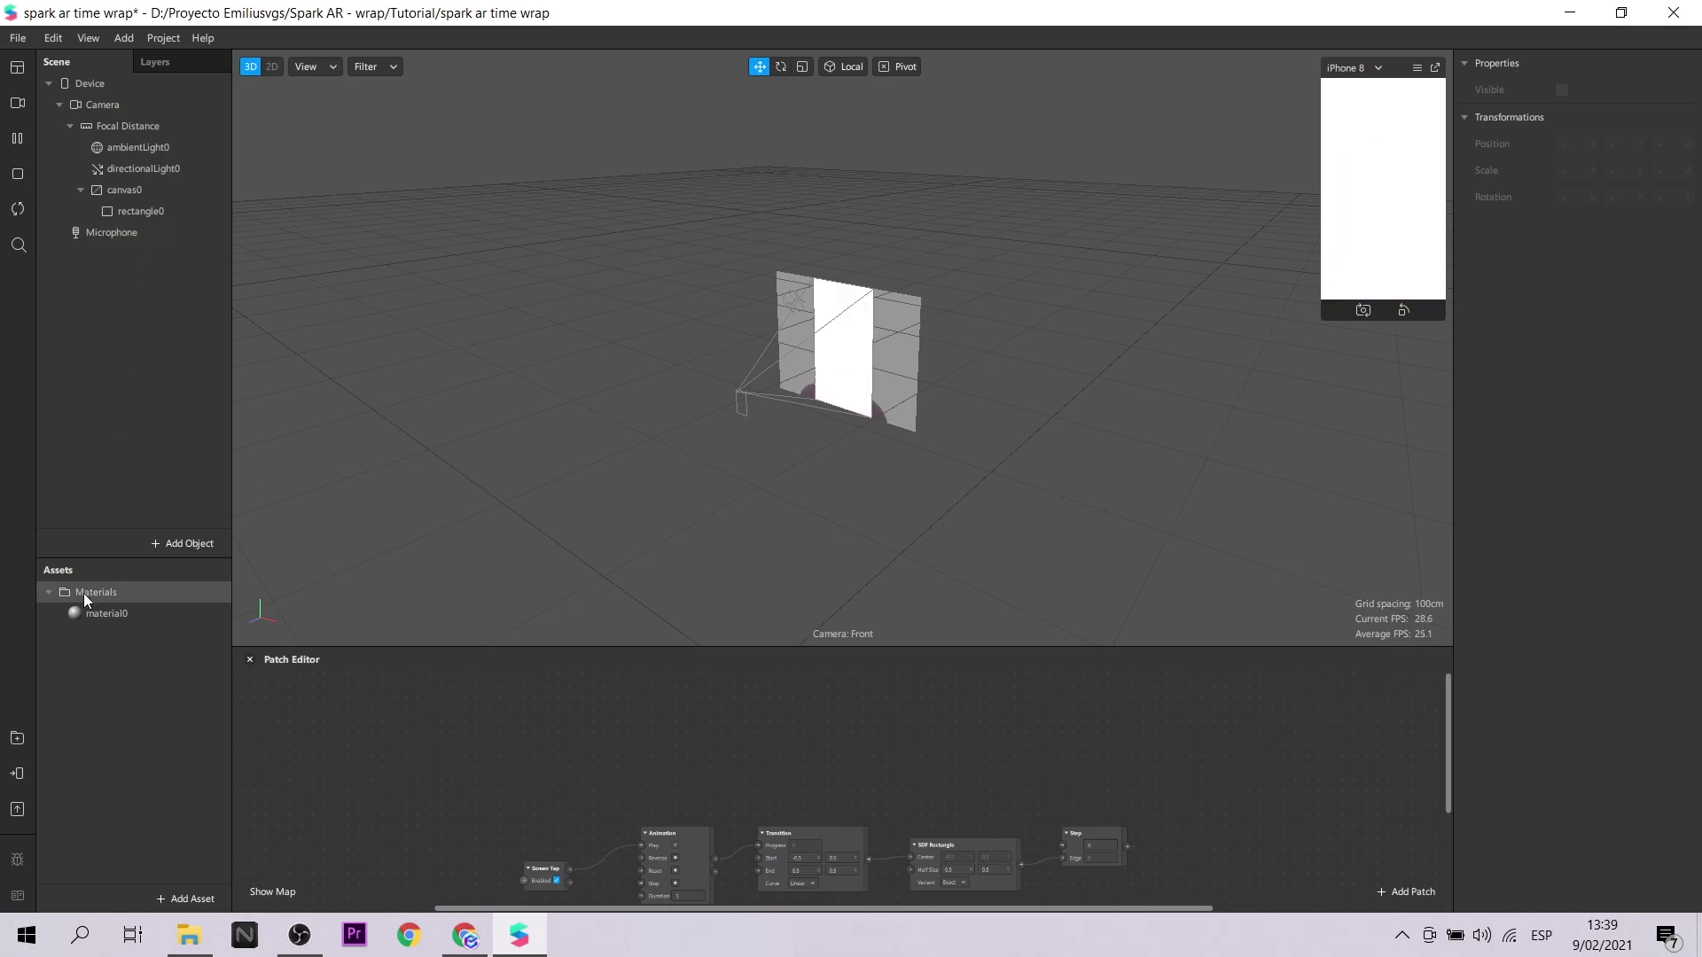
- Create a texture patch for material0 and place it apart from the patch chain, beyond and above the Step patch
click(89, 612)
click(1479, 194)
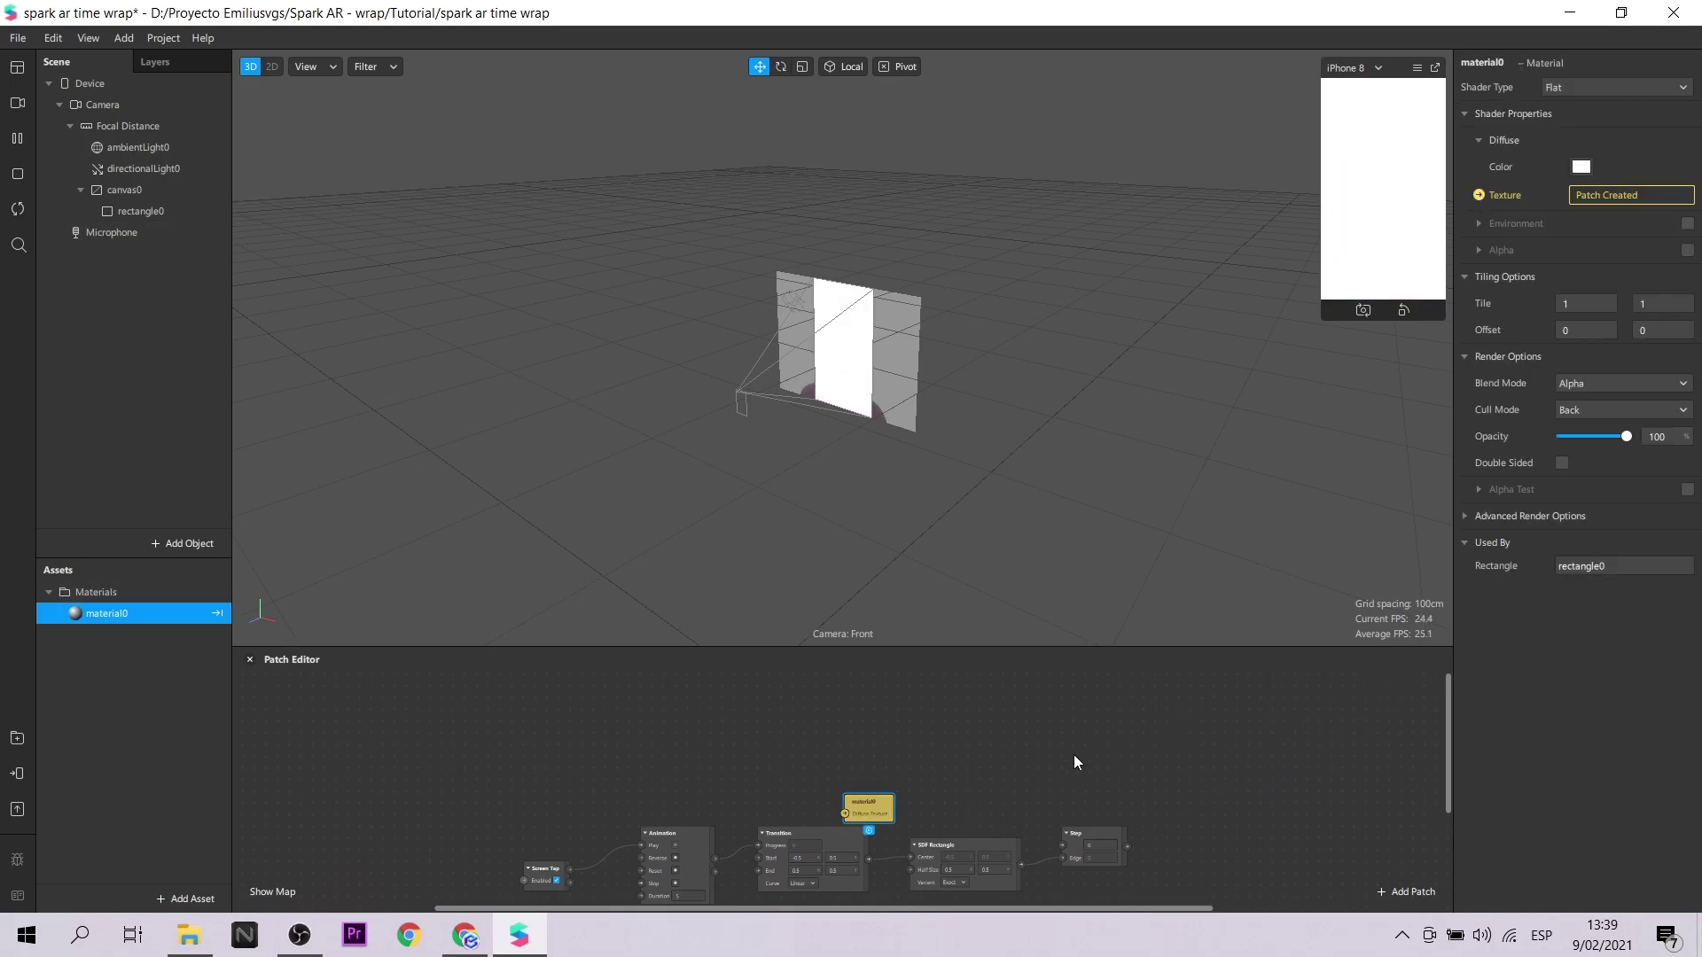
drag(880, 804, 1406, 688)
scroll(1213, 753, down, 1)
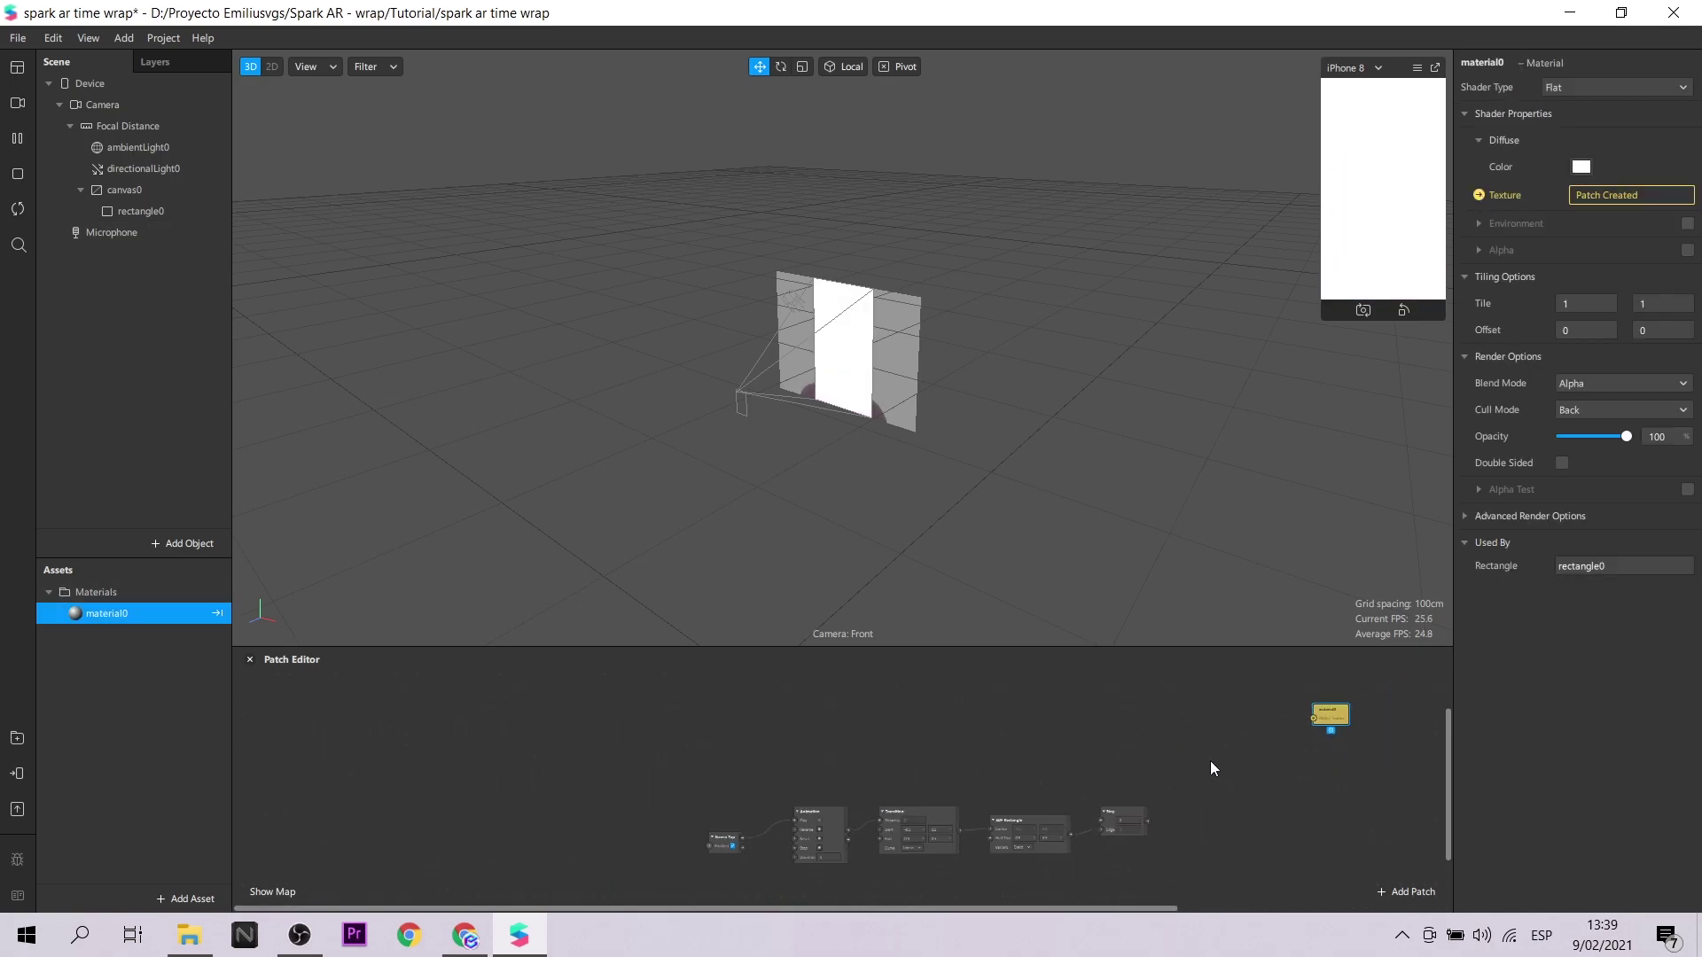
drag(730, 773, 951, 818)
click(1239, 778)
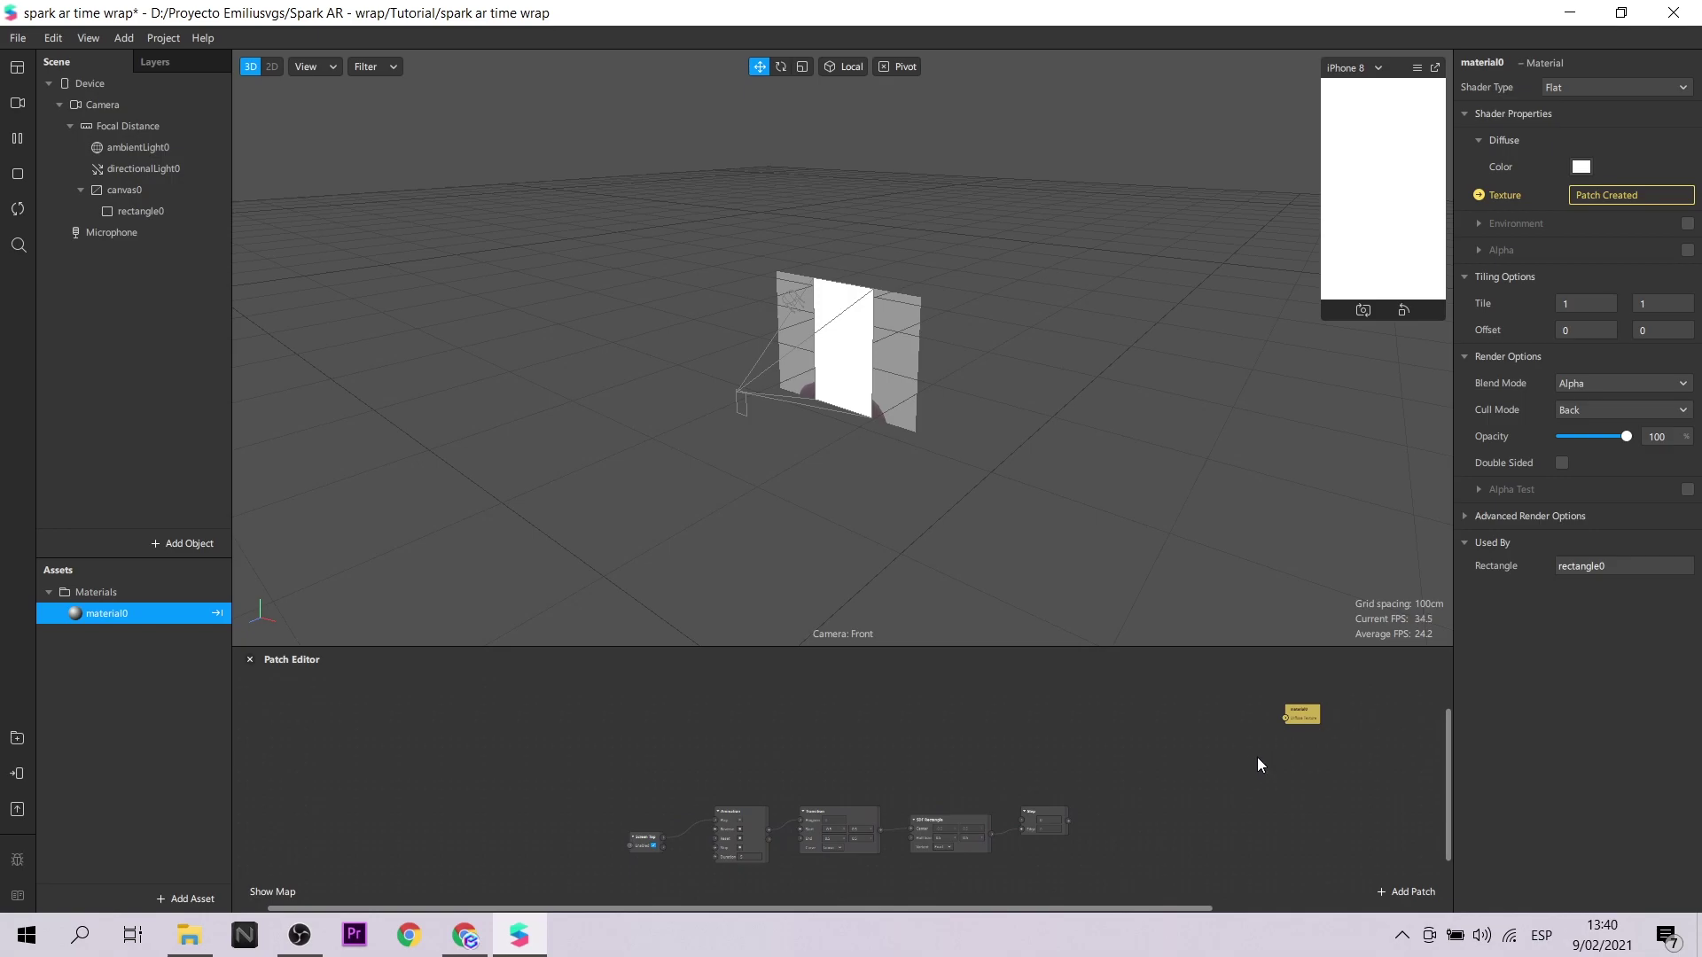
scroll(1100, 828, up, 2)
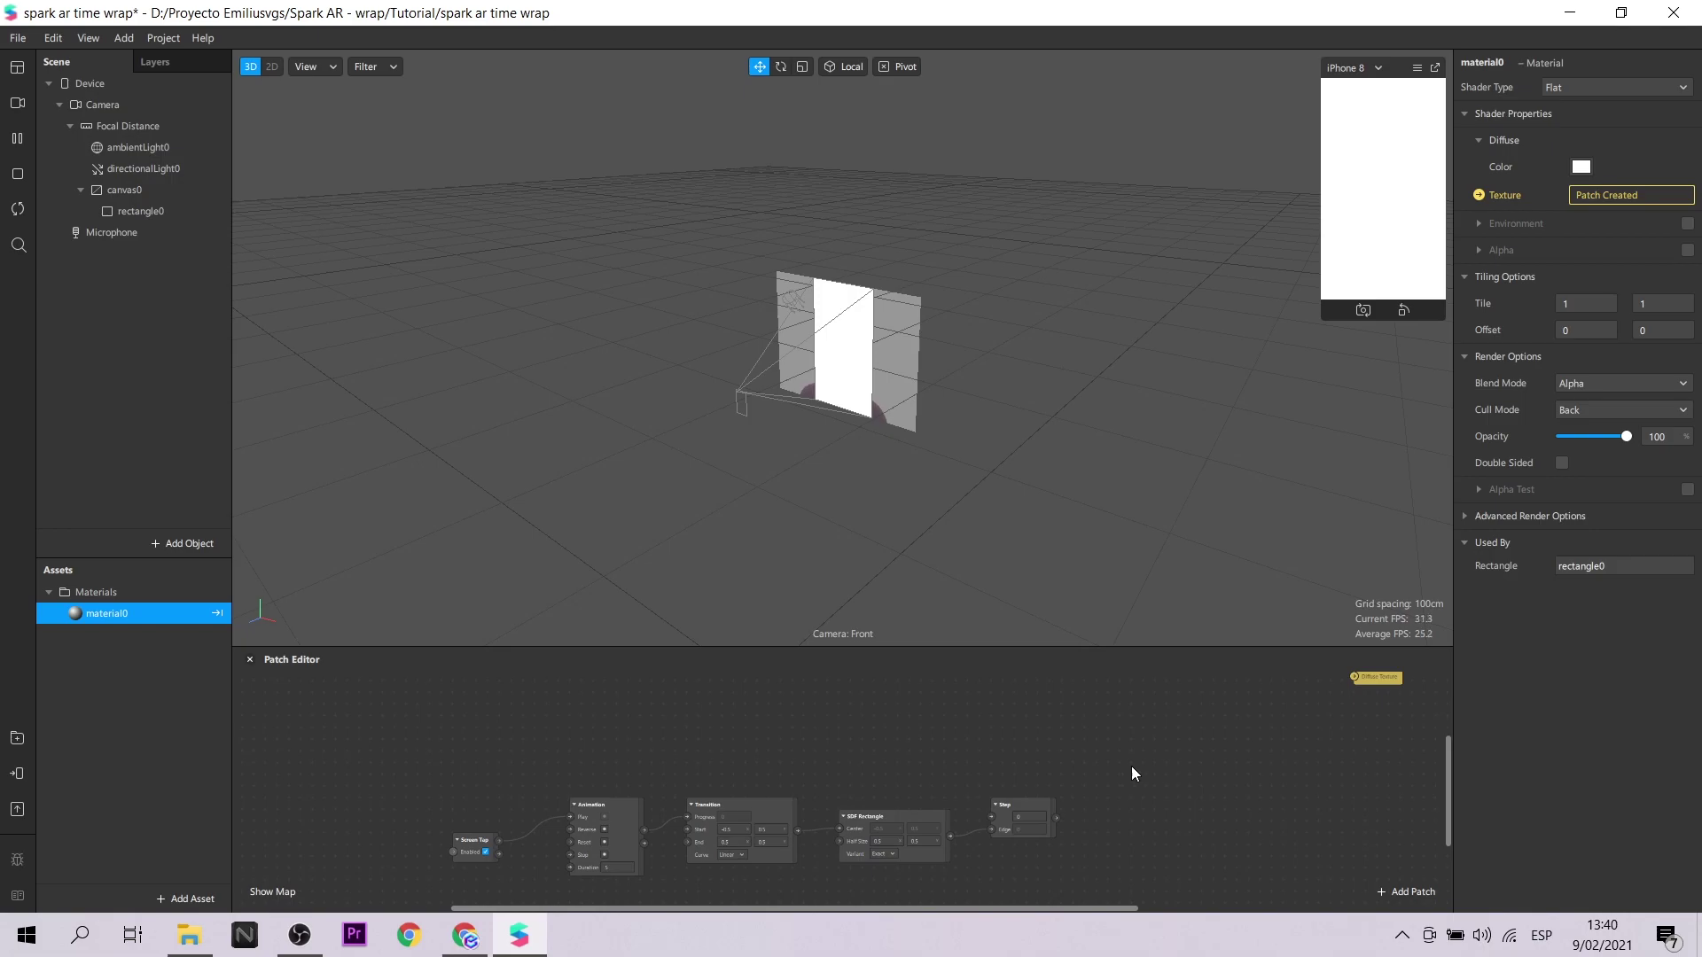
- Create the Device's default render pipeline and move its patches into the empty area above the animation chain
click(108, 93)
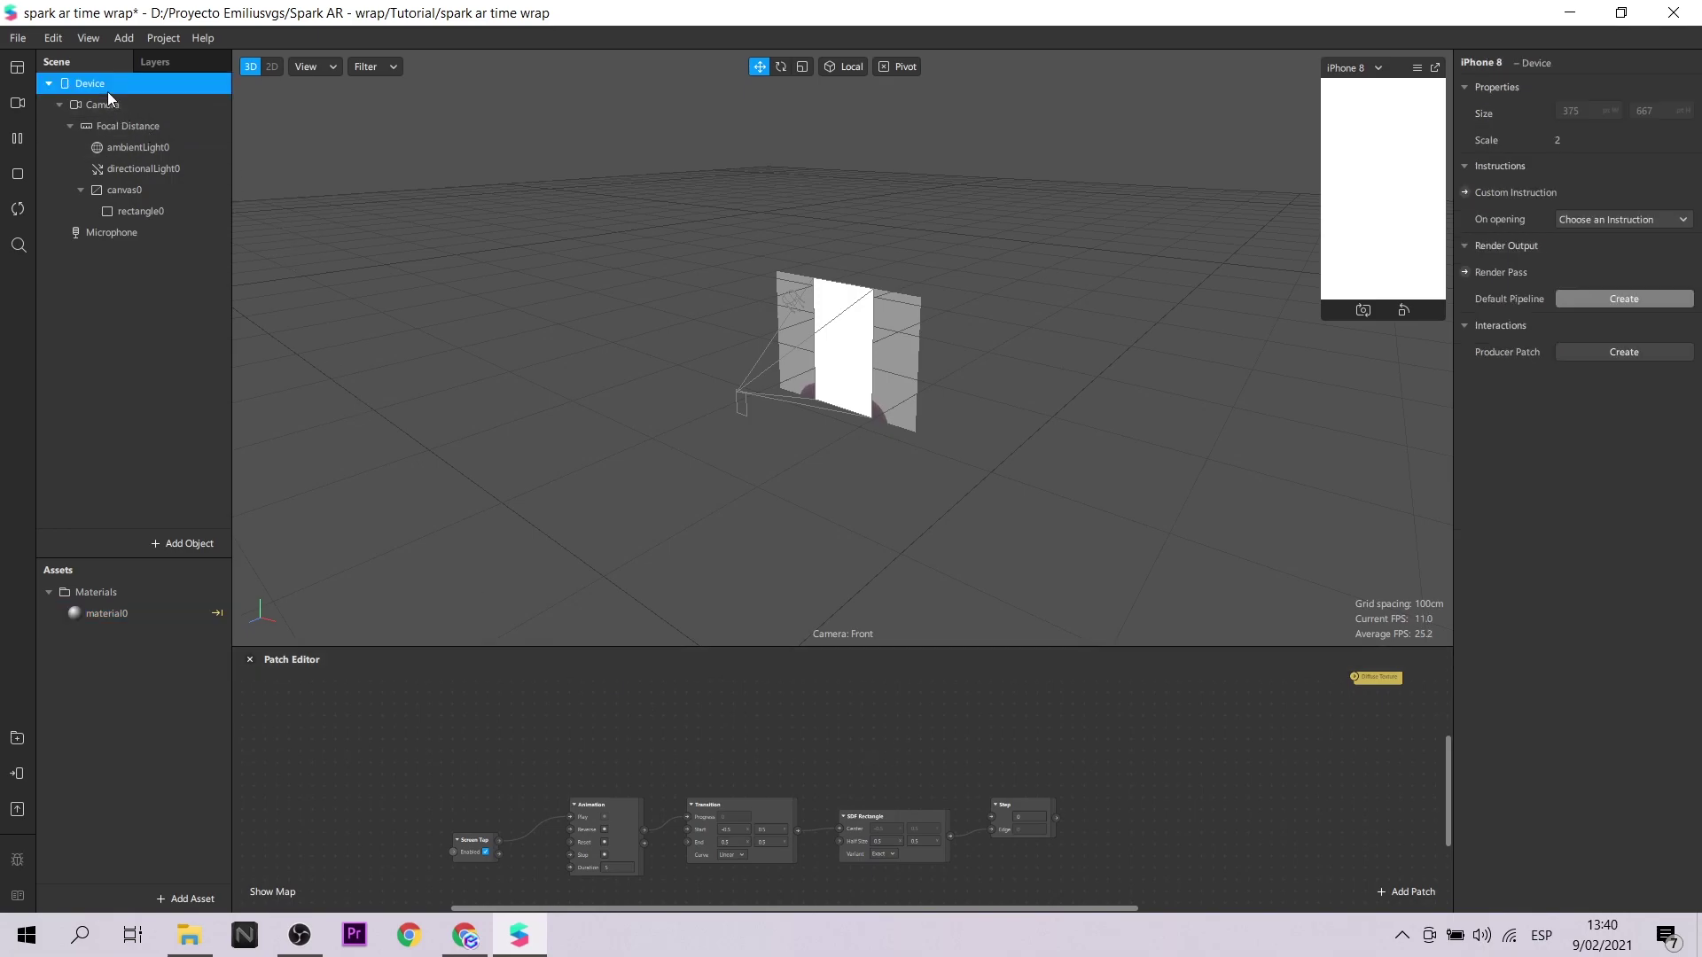
click(1646, 300)
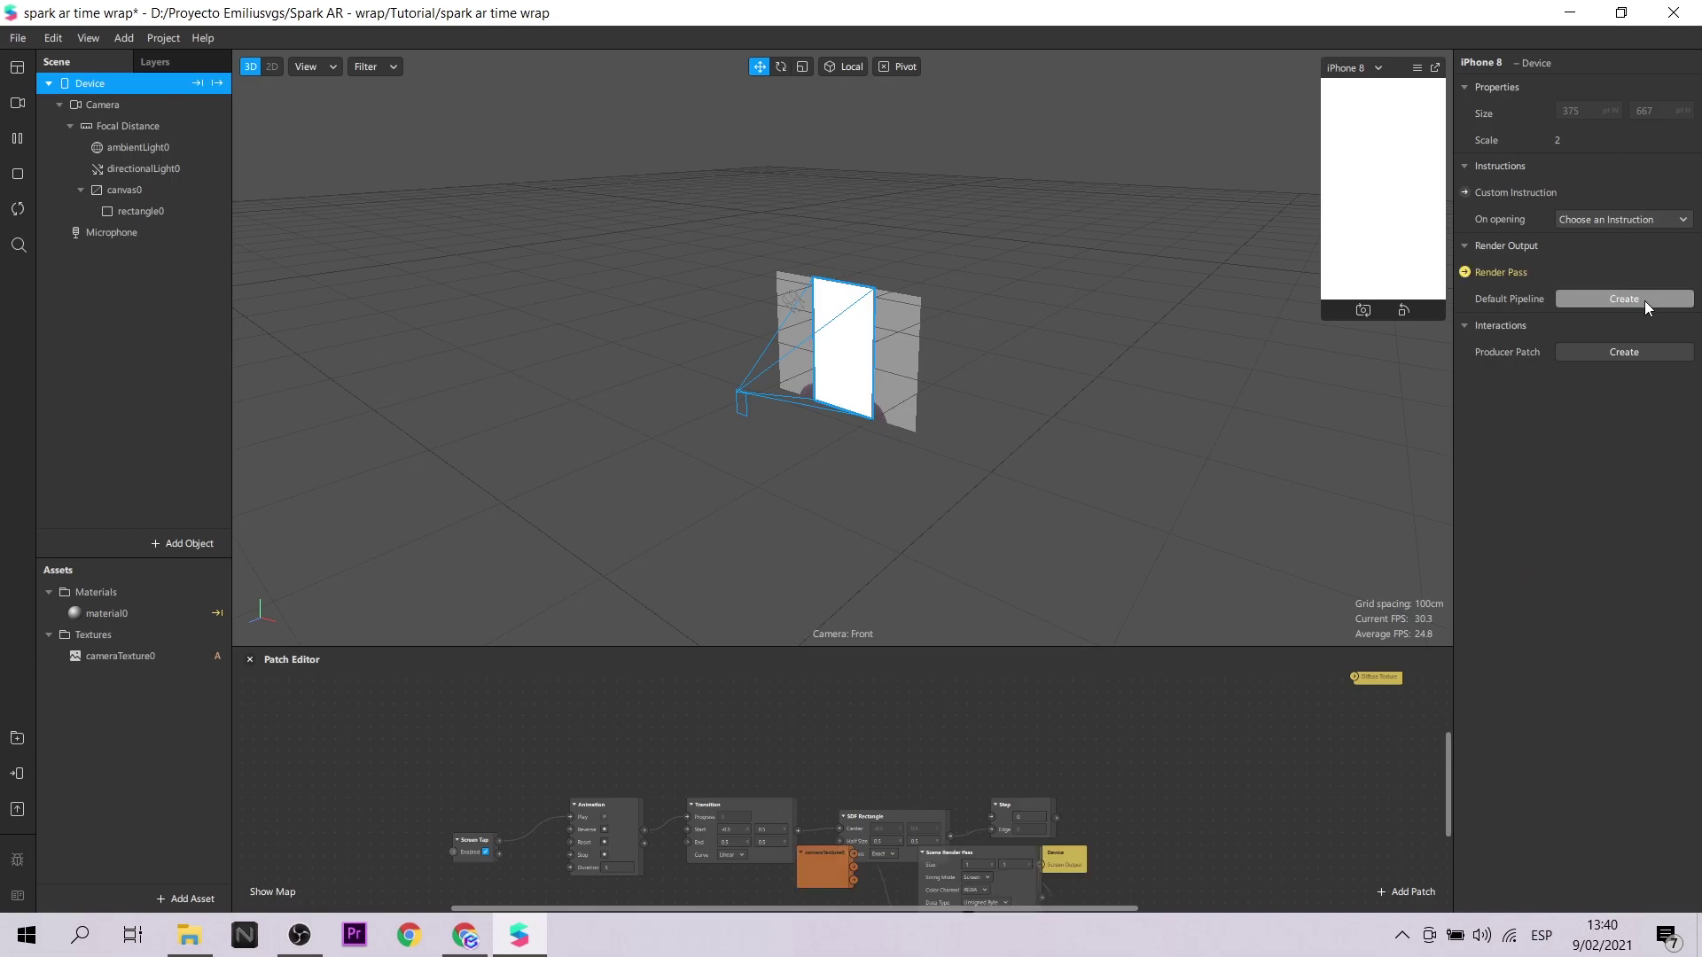
scroll(1264, 734, down, 3)
drag(1162, 747, 801, 895)
drag(826, 760, 1179, 736)
click(1052, 734)
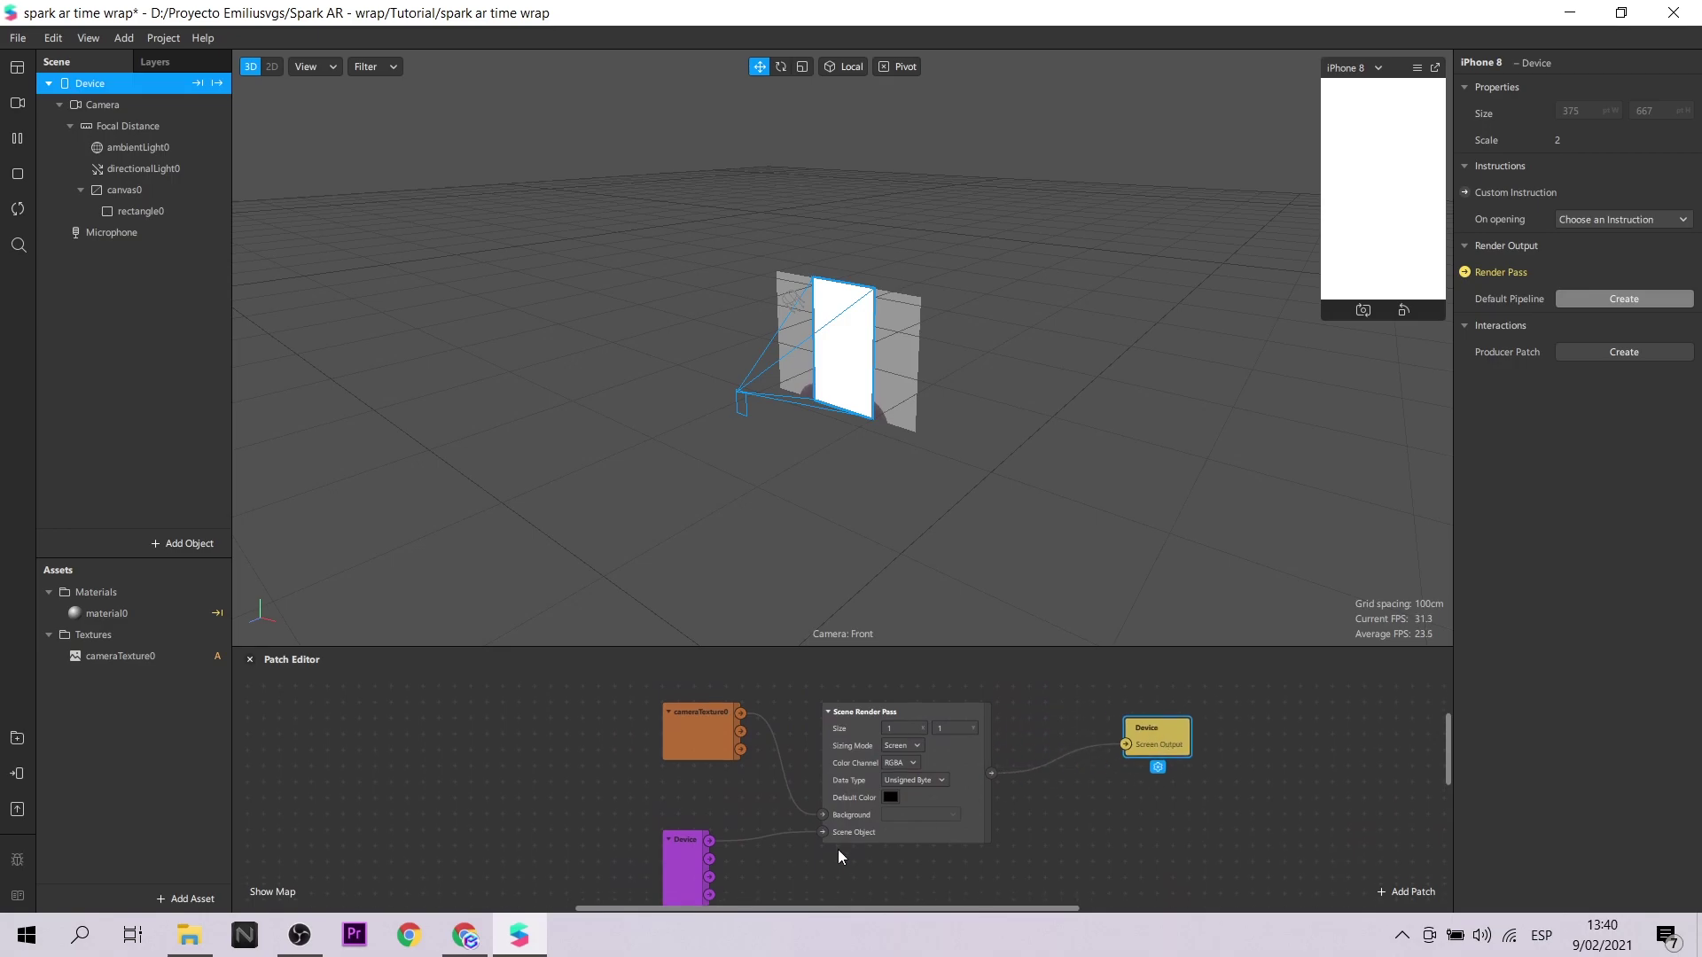
- Reposition the pipeline inputs so the purple Device patch sits above the cameraTexture0 patch, beside the Scene Render Pass
scroll(807, 844, up, 3)
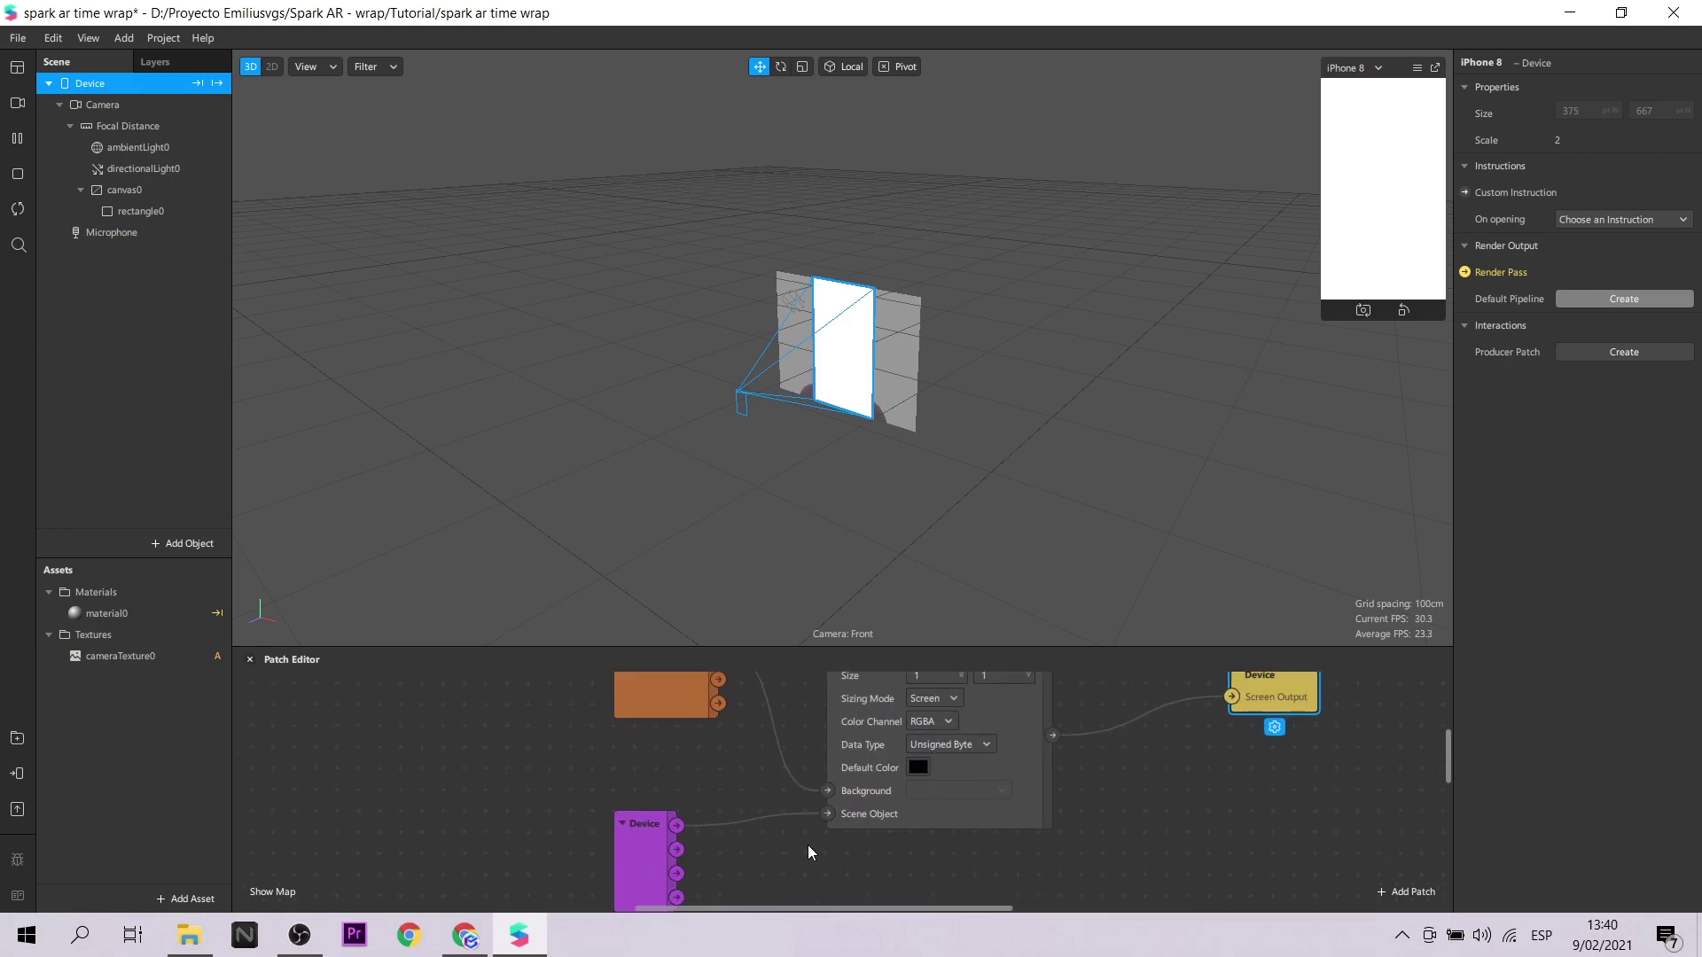
scroll(807, 844, down, 3)
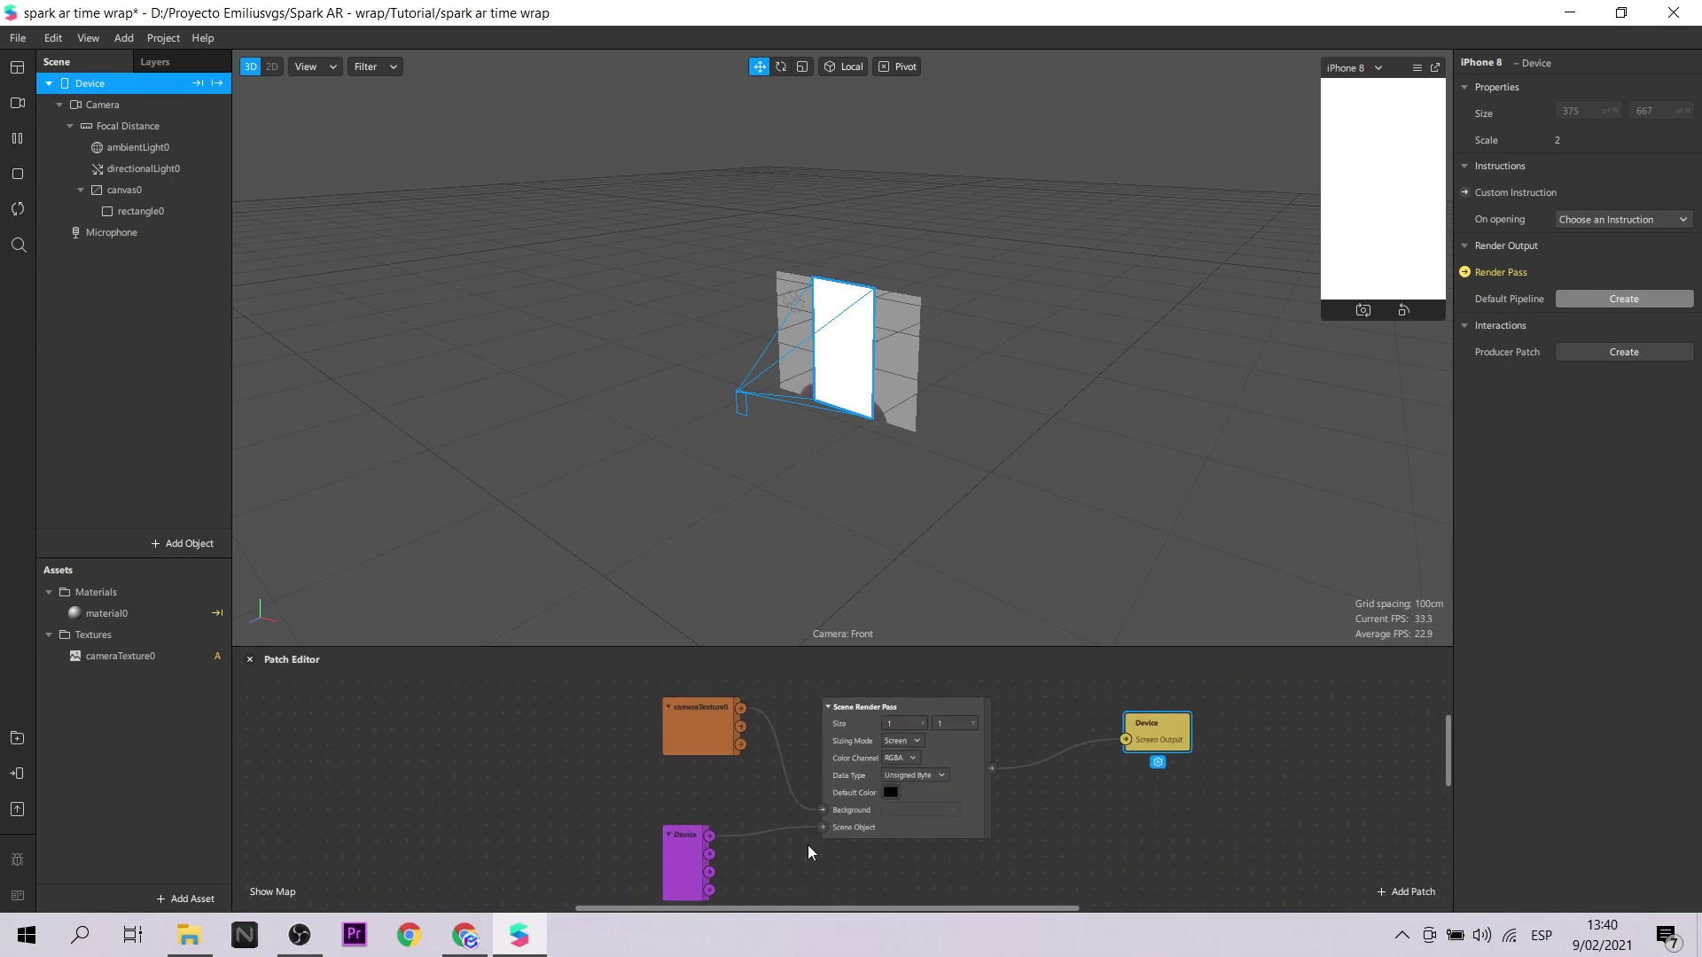
scroll(809, 849, down, 2)
drag(660, 828, 478, 785)
drag(696, 689, 716, 880)
drag(504, 784, 711, 745)
- Add a Shader Render Pass patch and place it after the Step patch
scroll(1185, 780, down, 1)
scroll(1204, 786, down, 3)
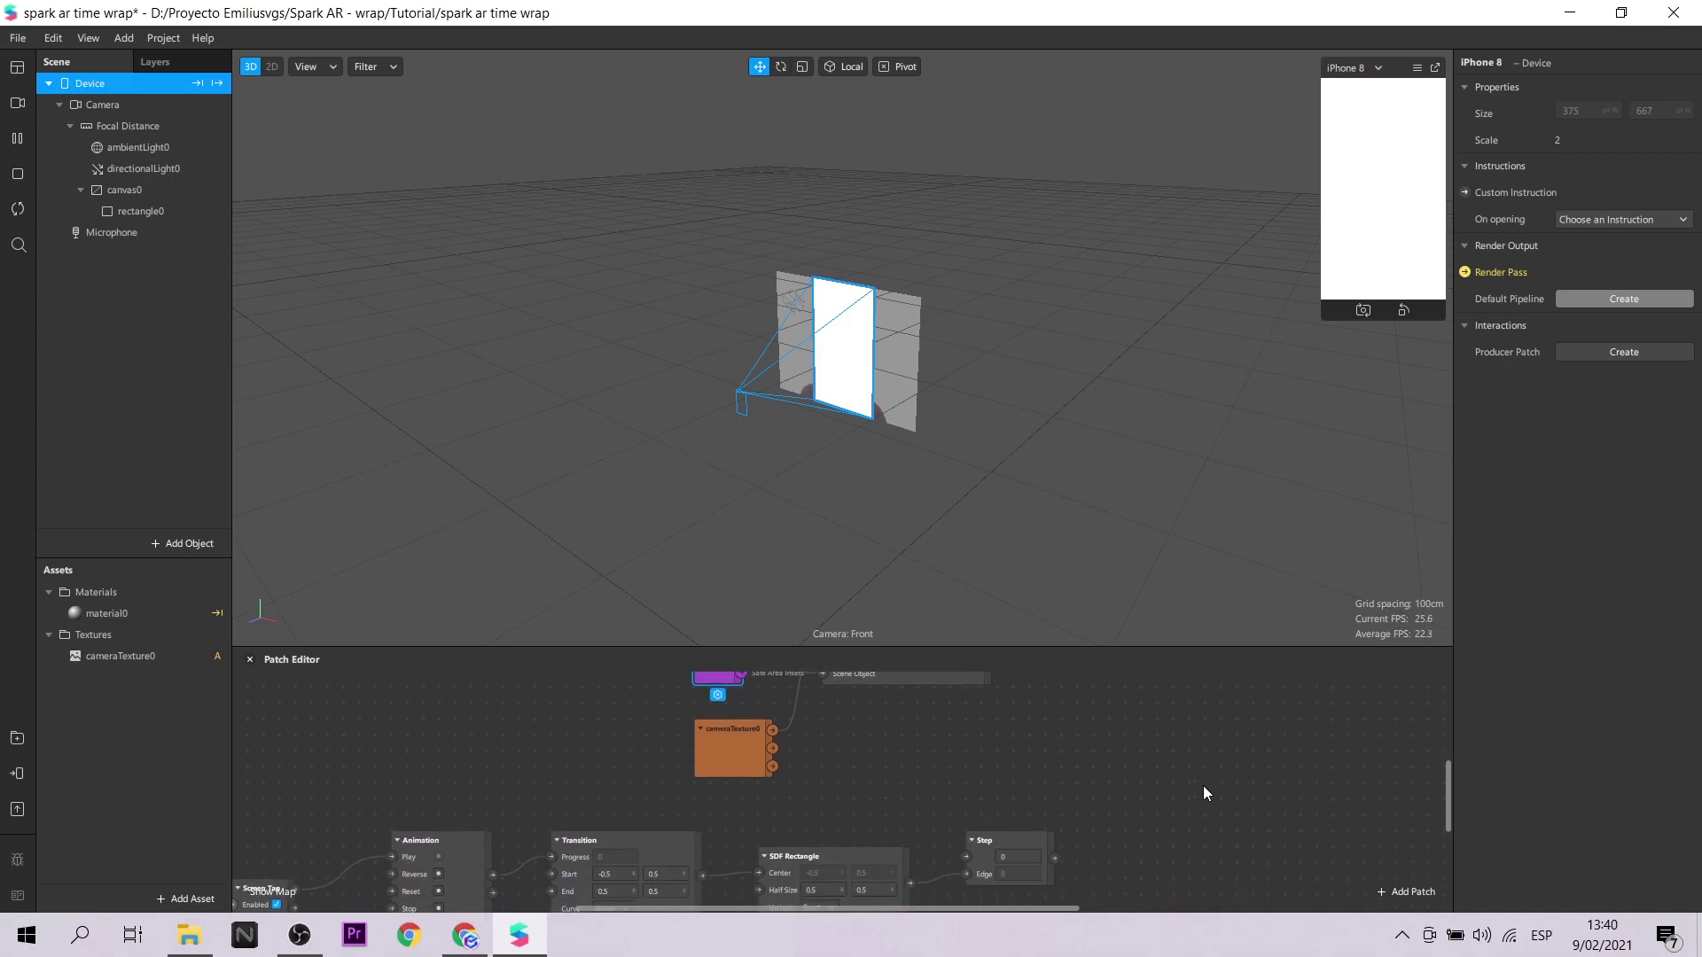
drag(1028, 901, 1104, 901)
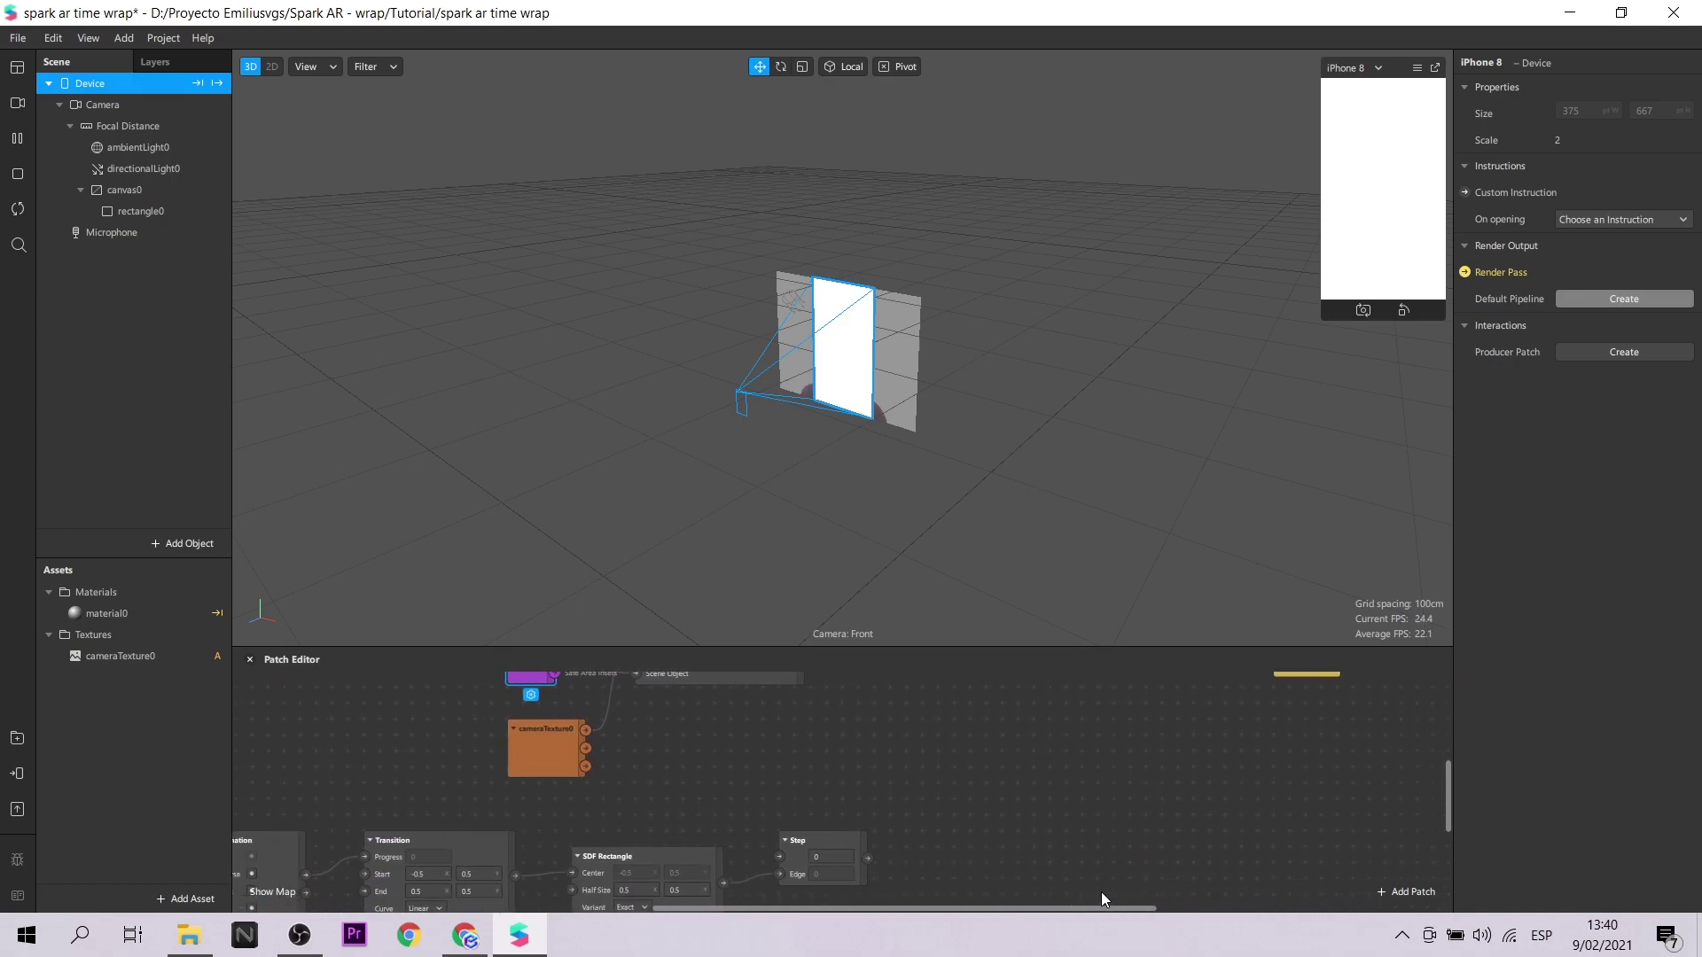
click(1018, 820)
double_click(1017, 819)
text(shader)
click(840, 530)
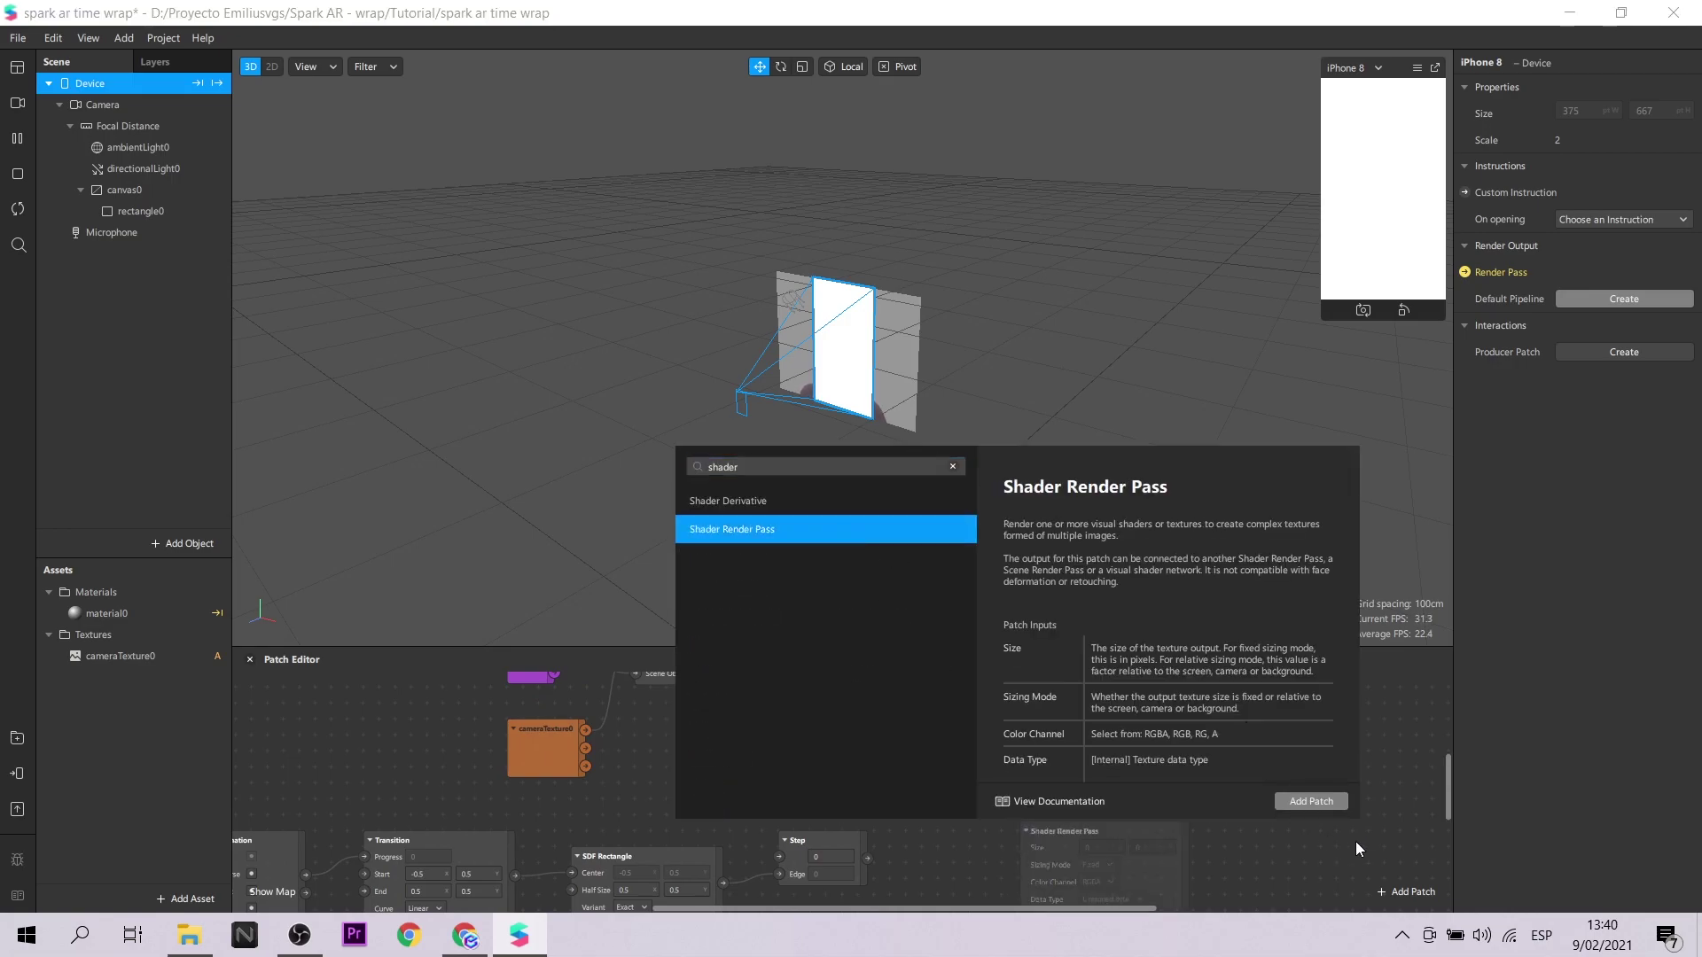
click(1324, 800)
scroll(1322, 795, down, 1)
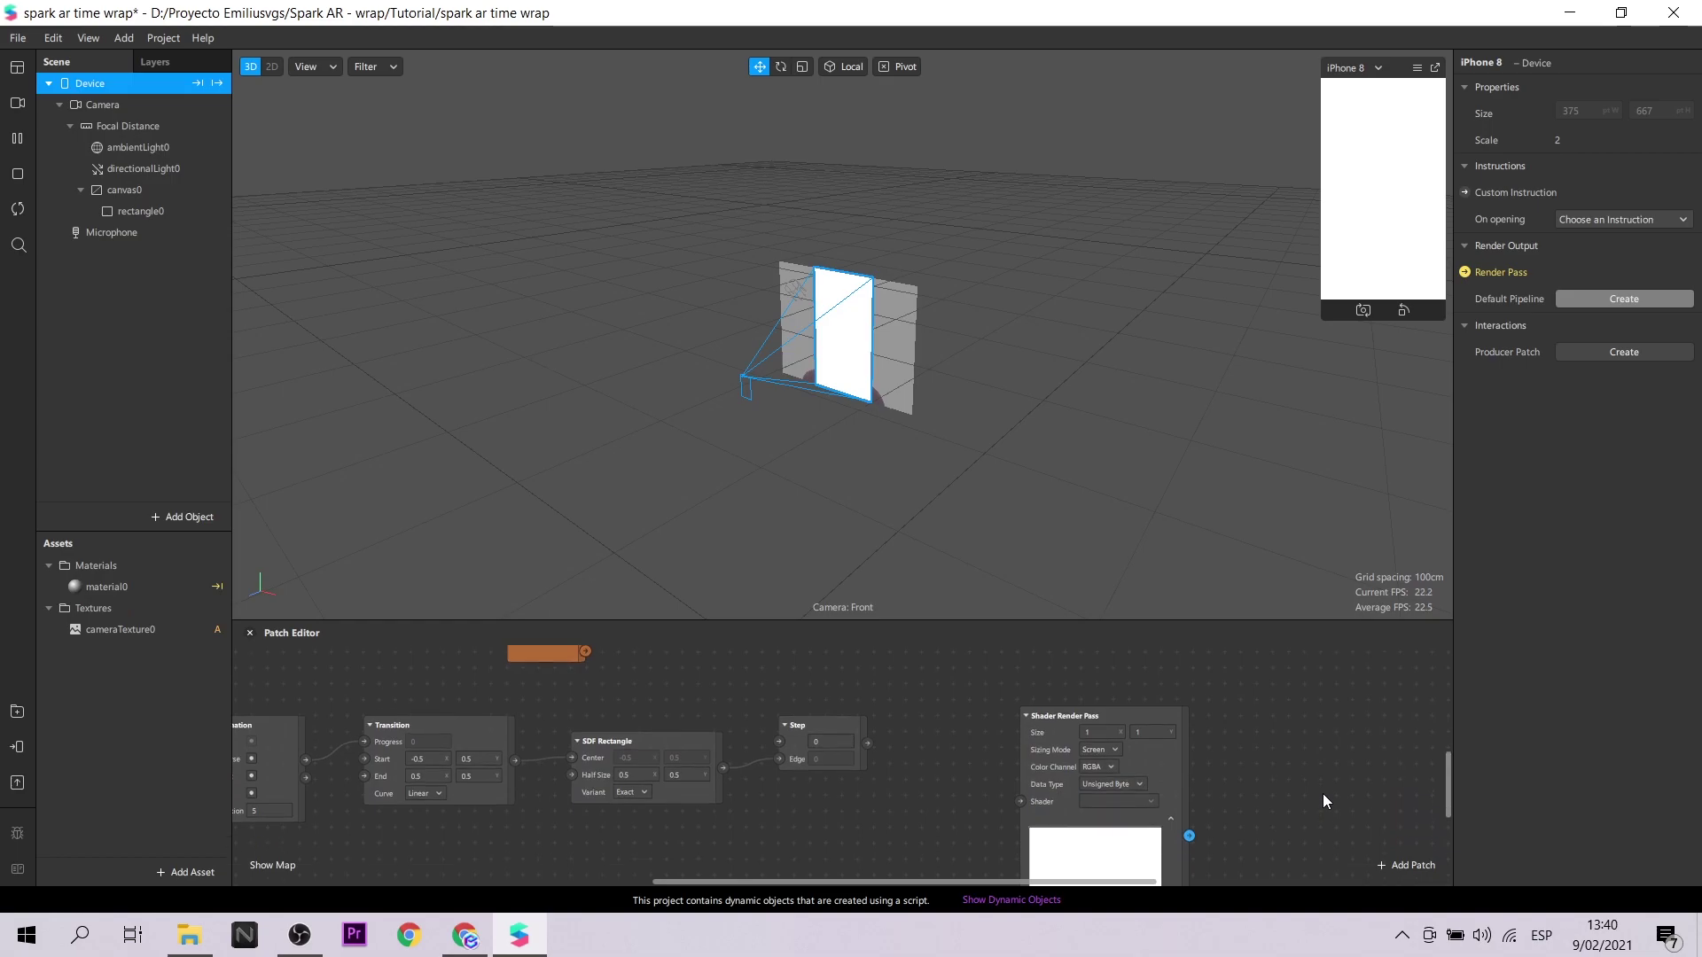
drag(1126, 714, 1059, 675)
- Add a Delay Frame patch after the Shader Render Pass and connect the Shader Render Pass output to its Render Pass input
click(1229, 722)
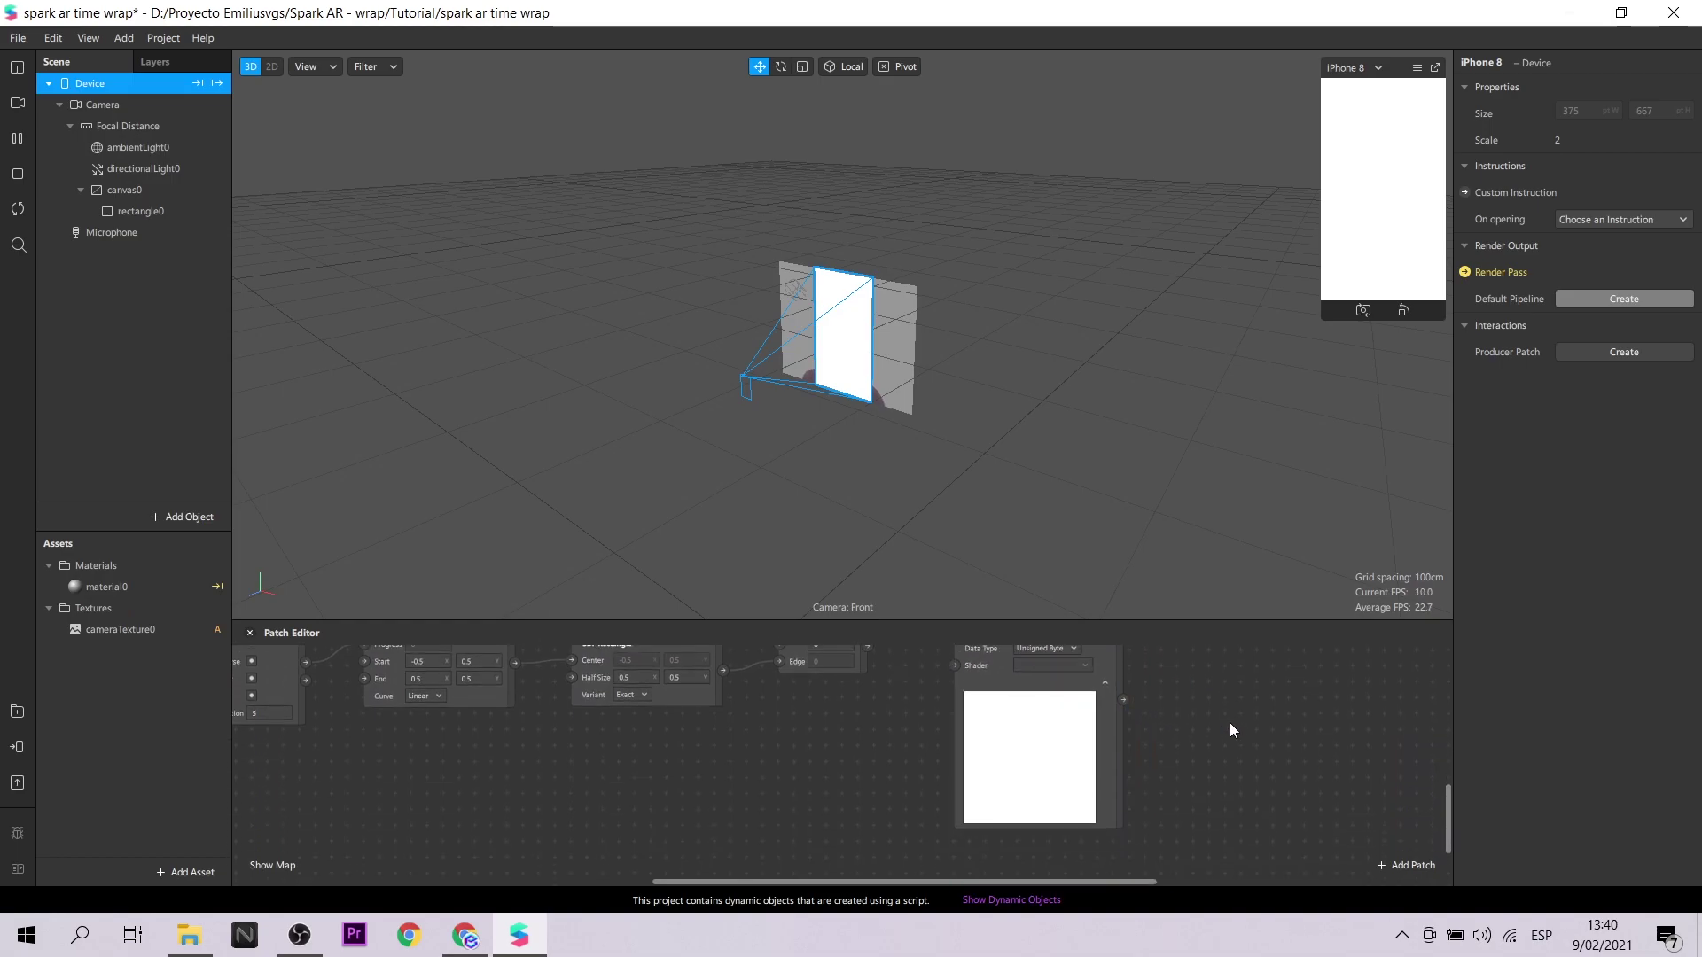
double_click(1230, 722)
text(delay)
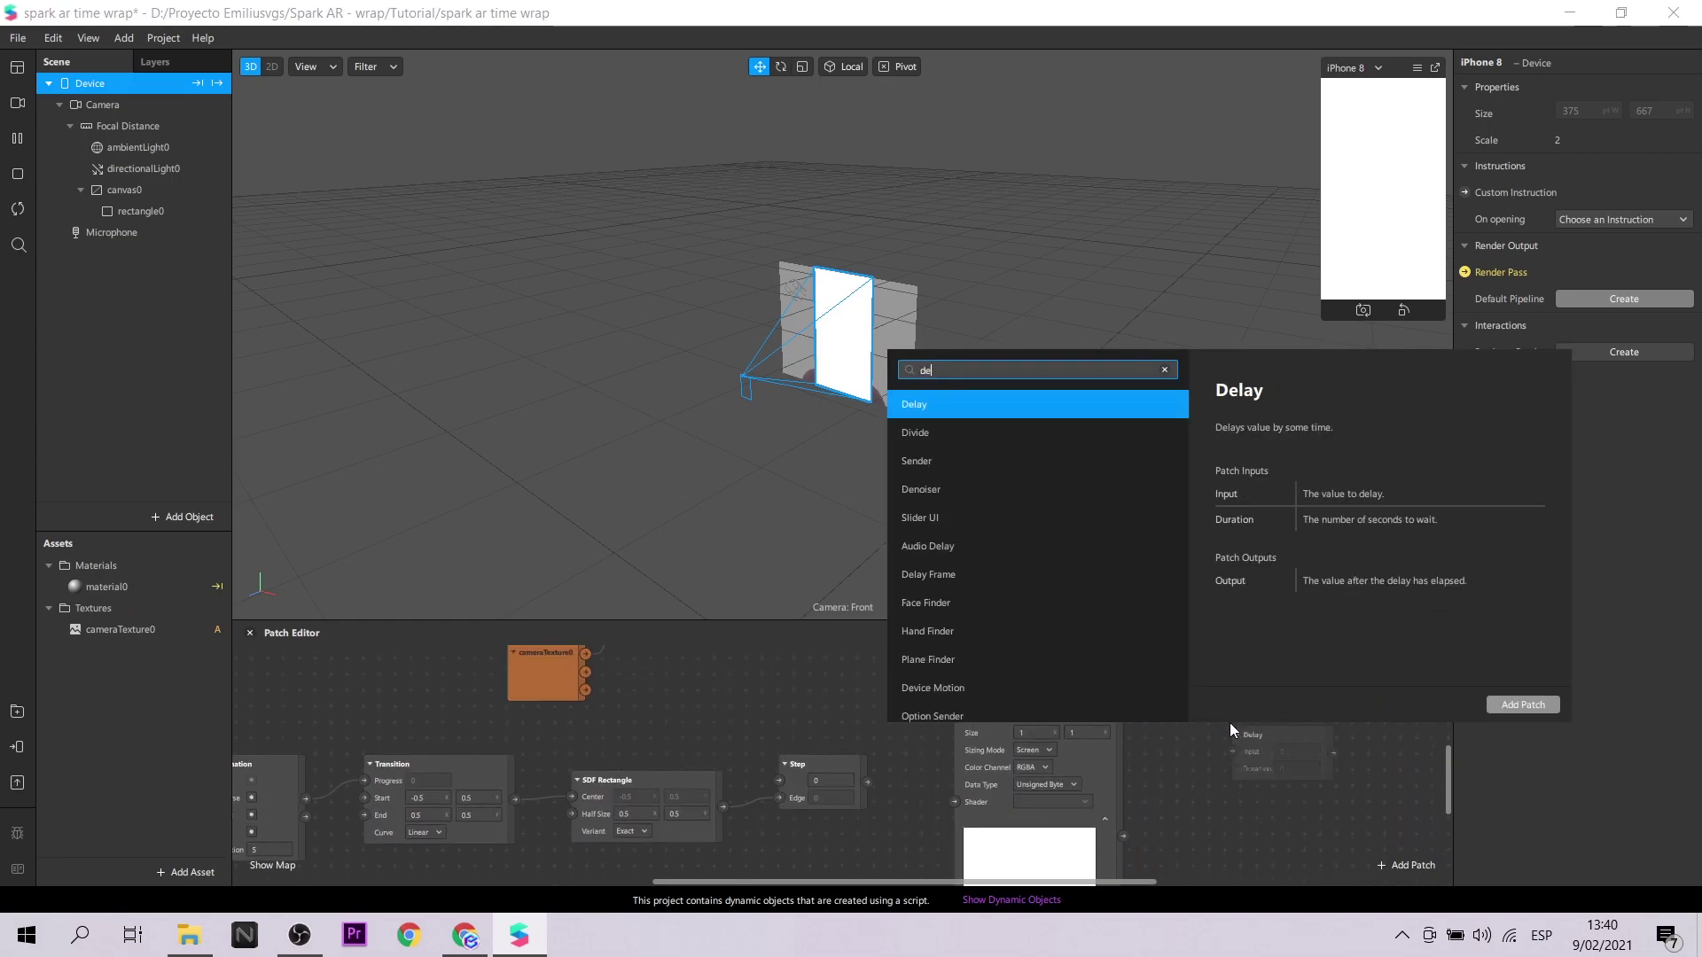
click(1062, 461)
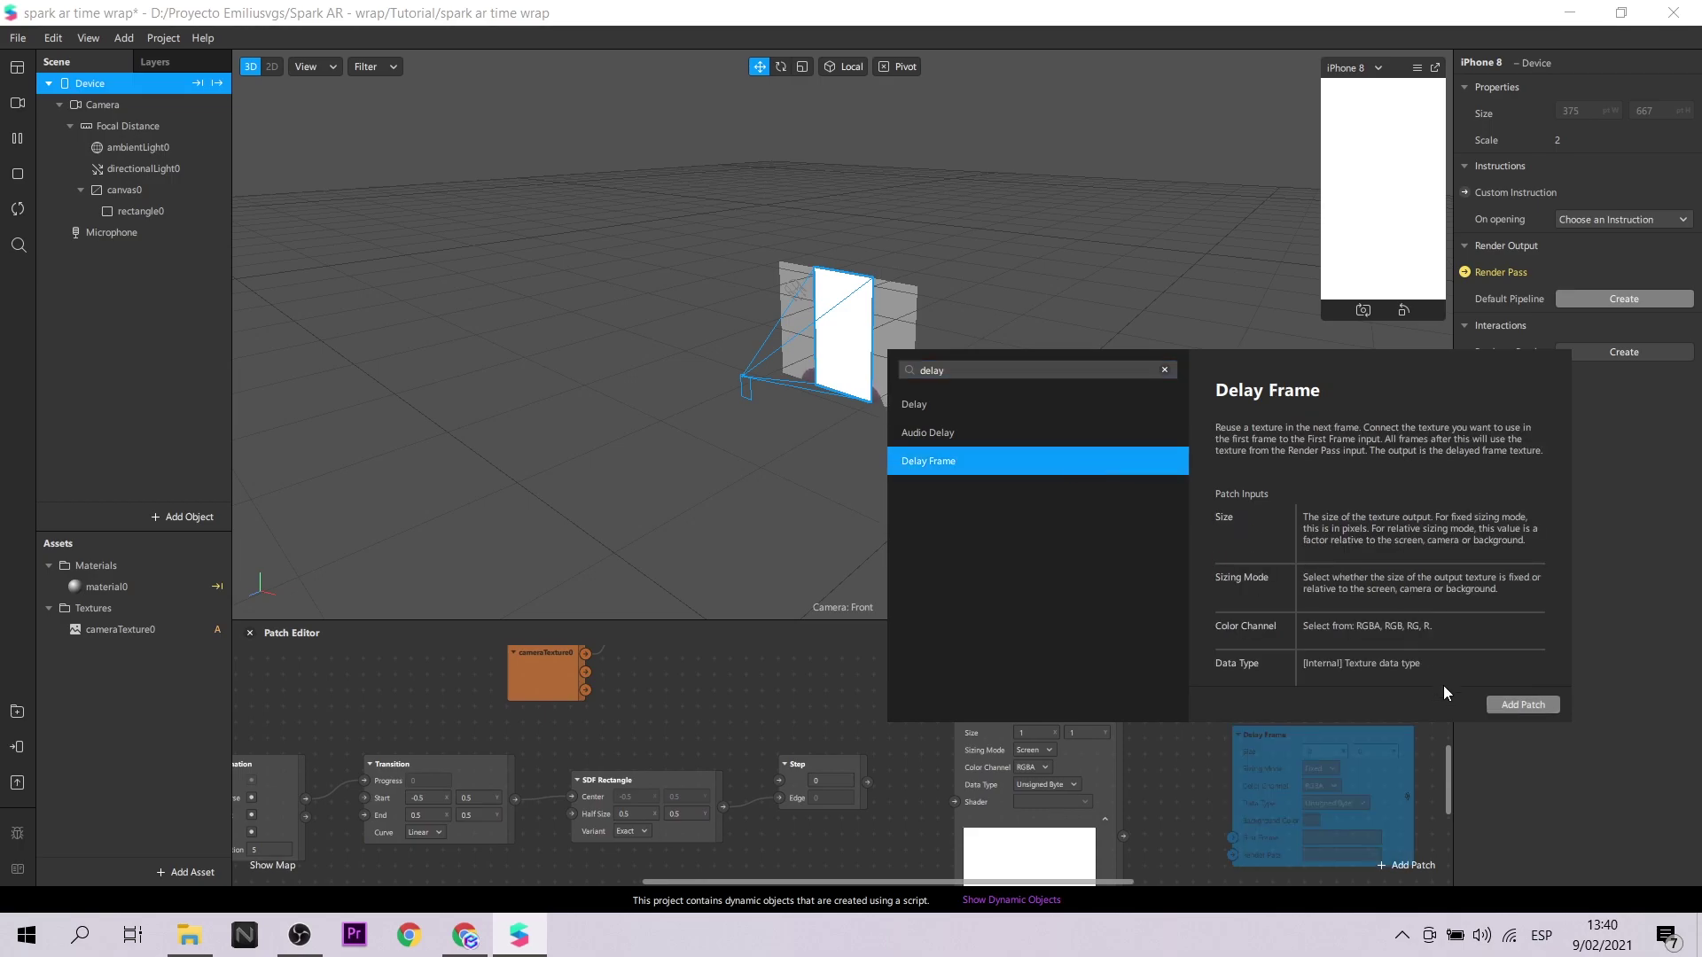
click(1522, 704)
mouse_move(1359, 732)
mouse_down()
mouse_move(1285, 693)
mouse_move(1339, 689)
mouse_up()
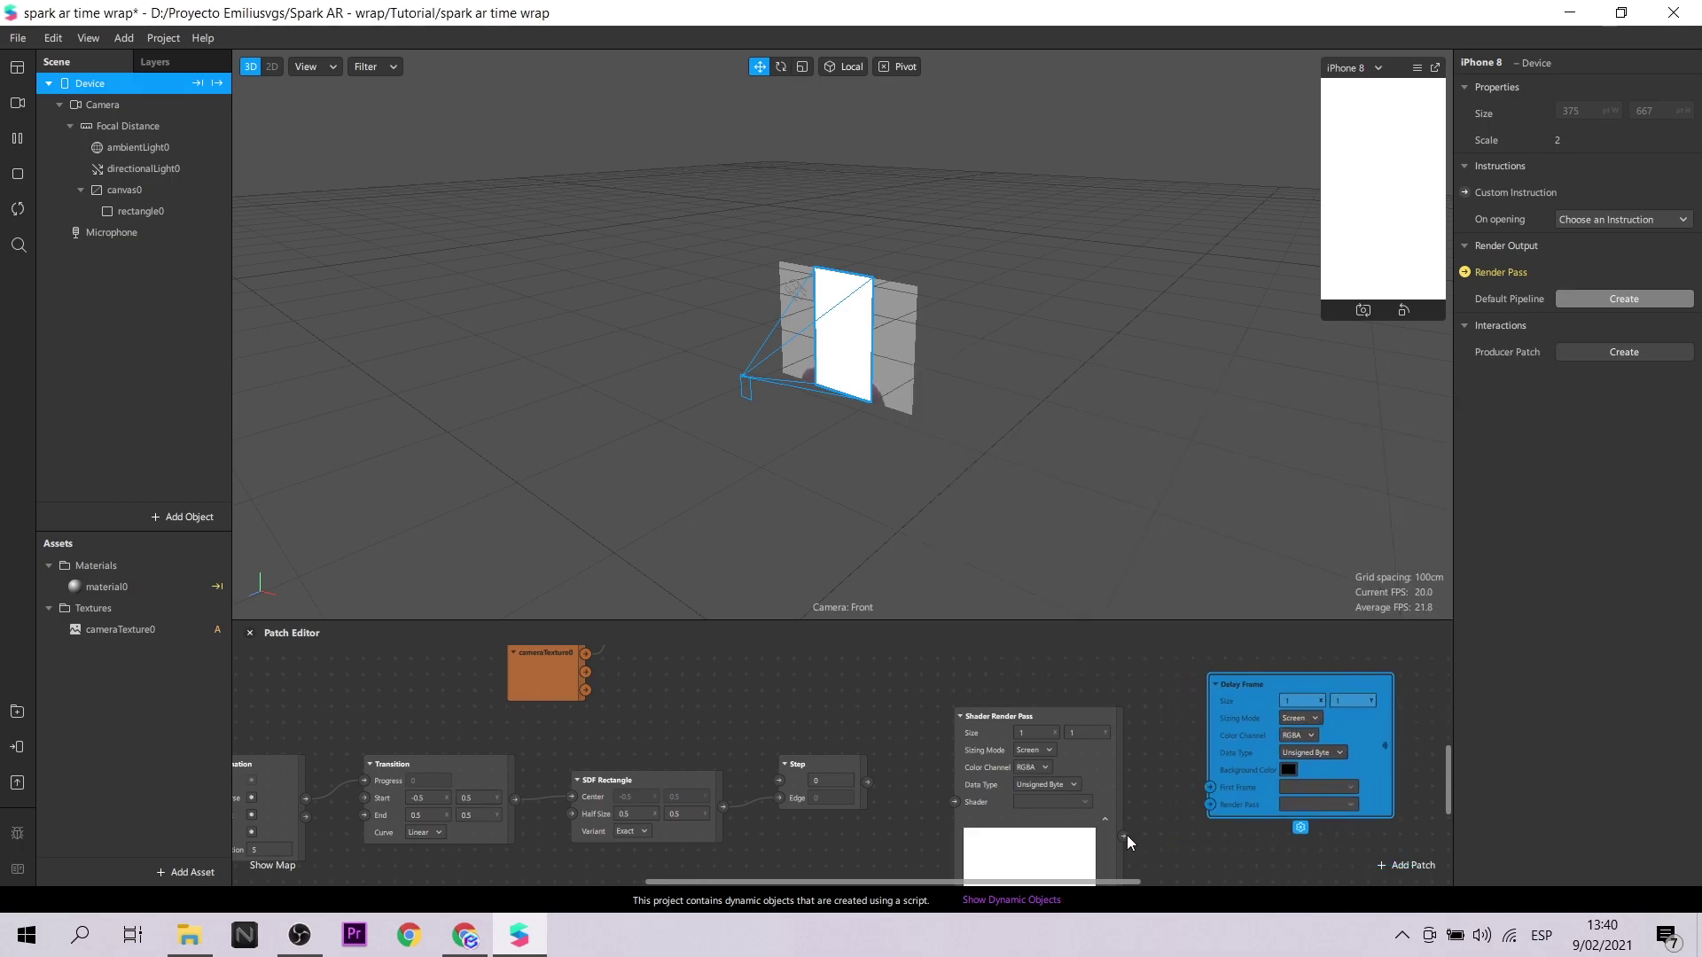
drag(1124, 835, 1211, 804)
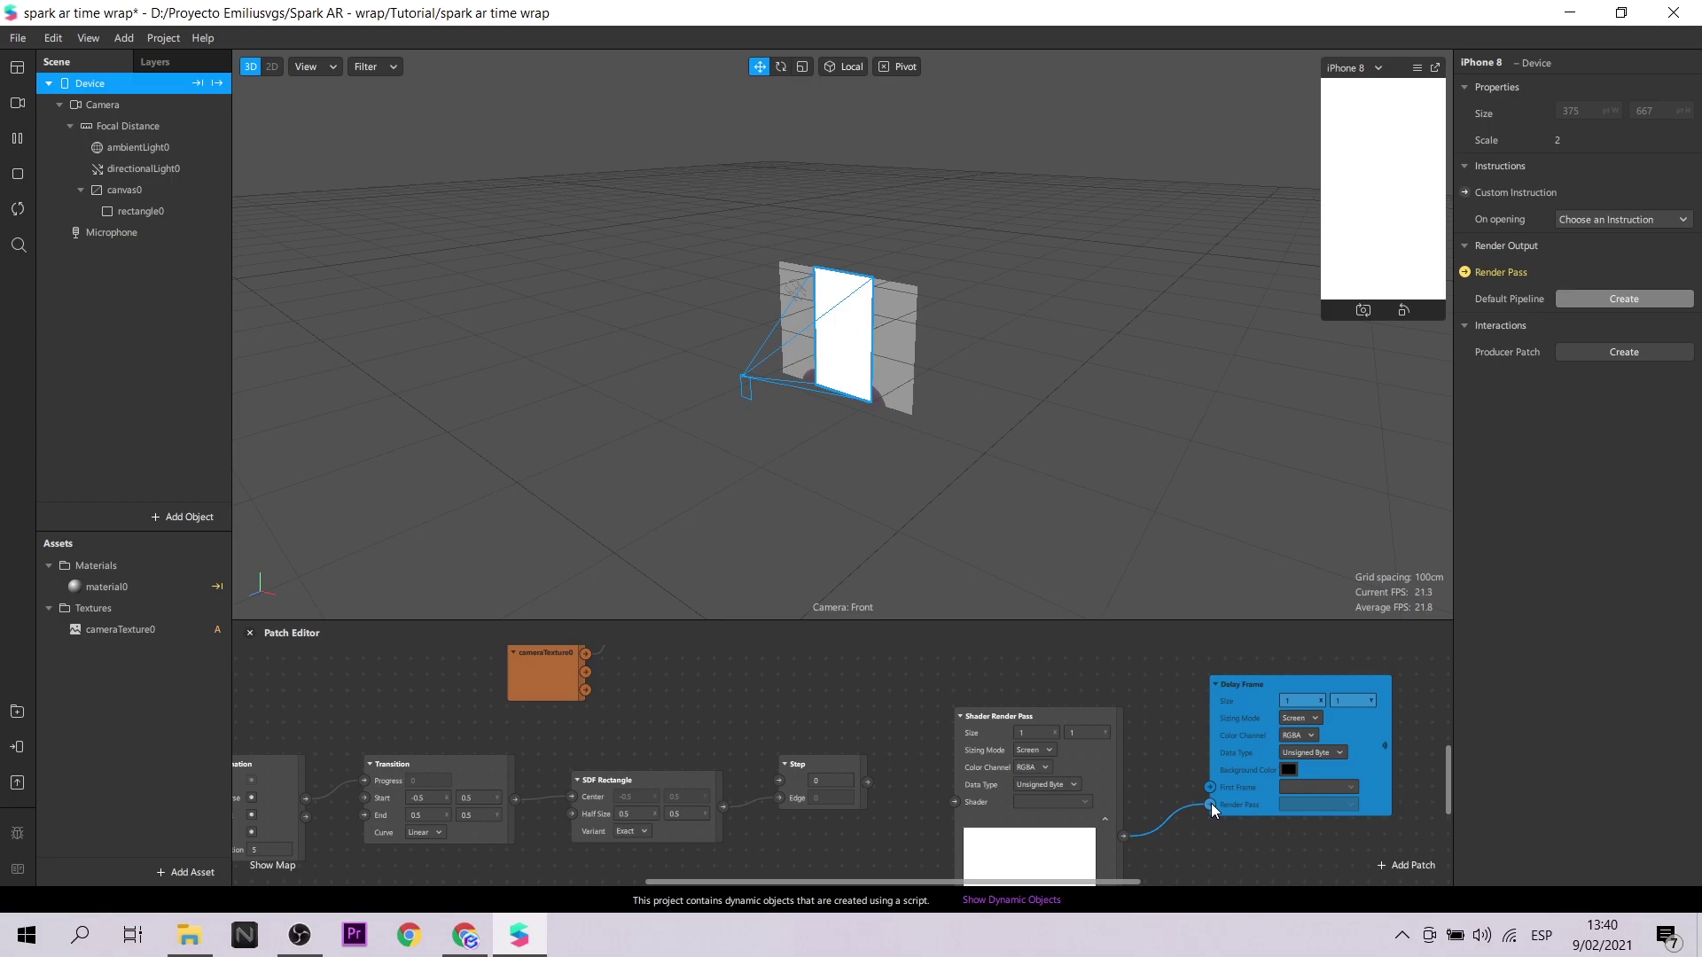
- Connect the Shader Render Pass output to material0's Diffuse Texture input
scroll(1319, 796, up, 3)
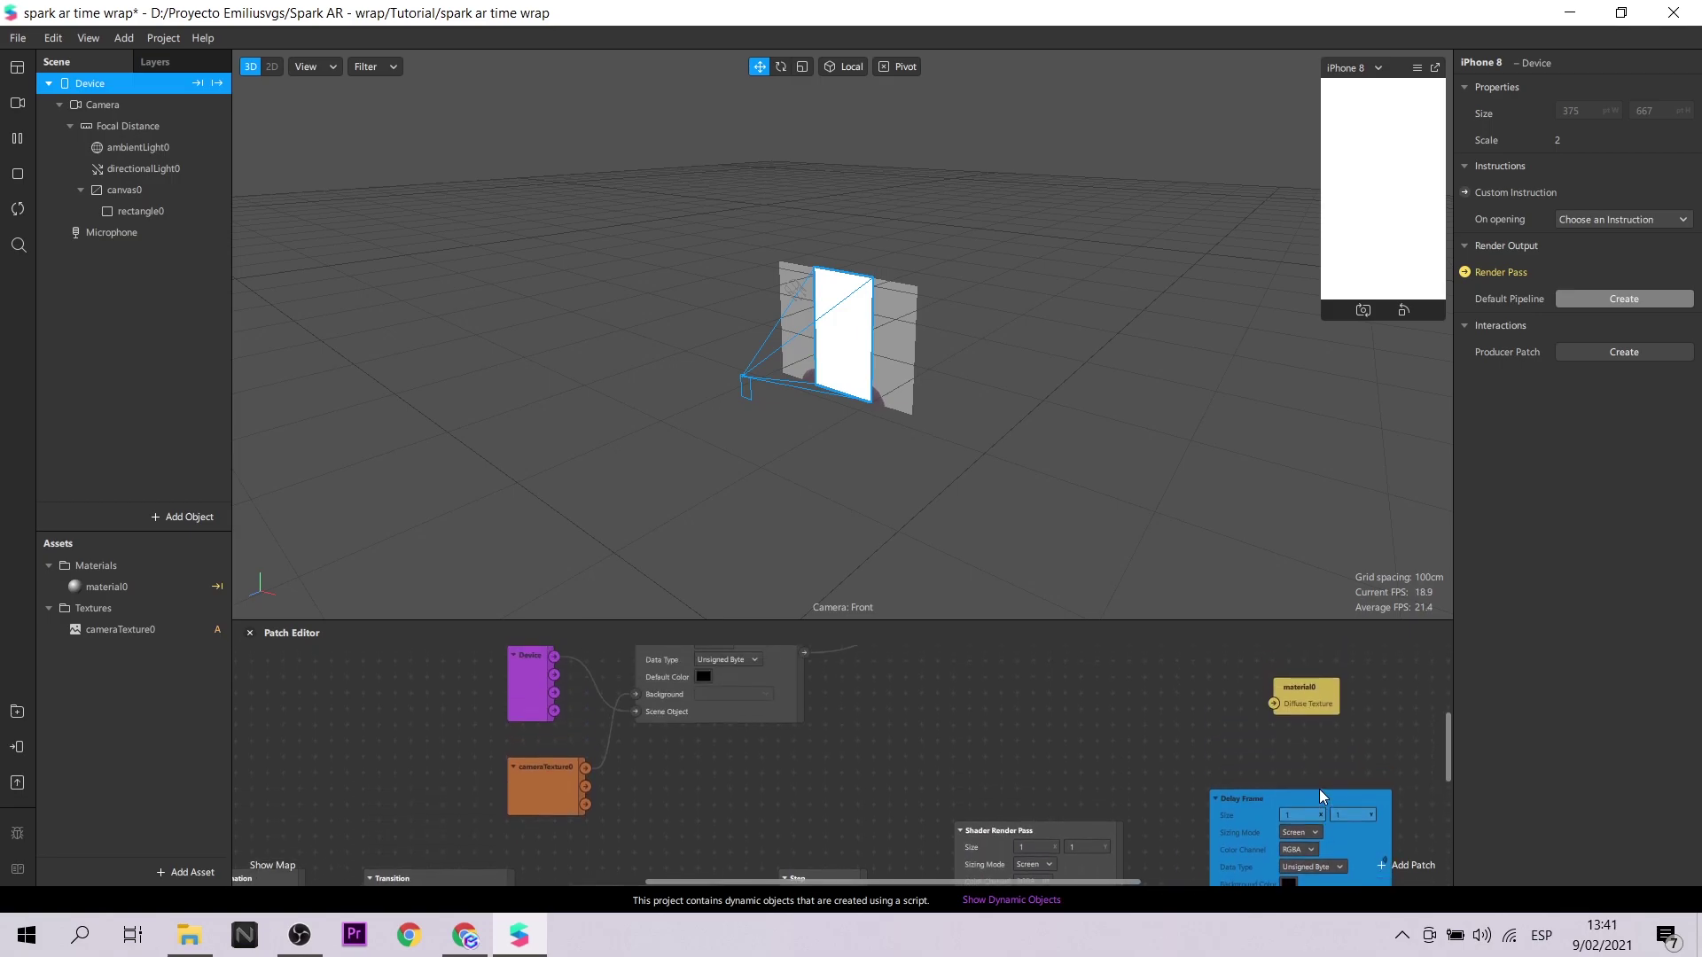
scroll(1319, 796, down, 1)
scroll(1184, 848, down, 1)
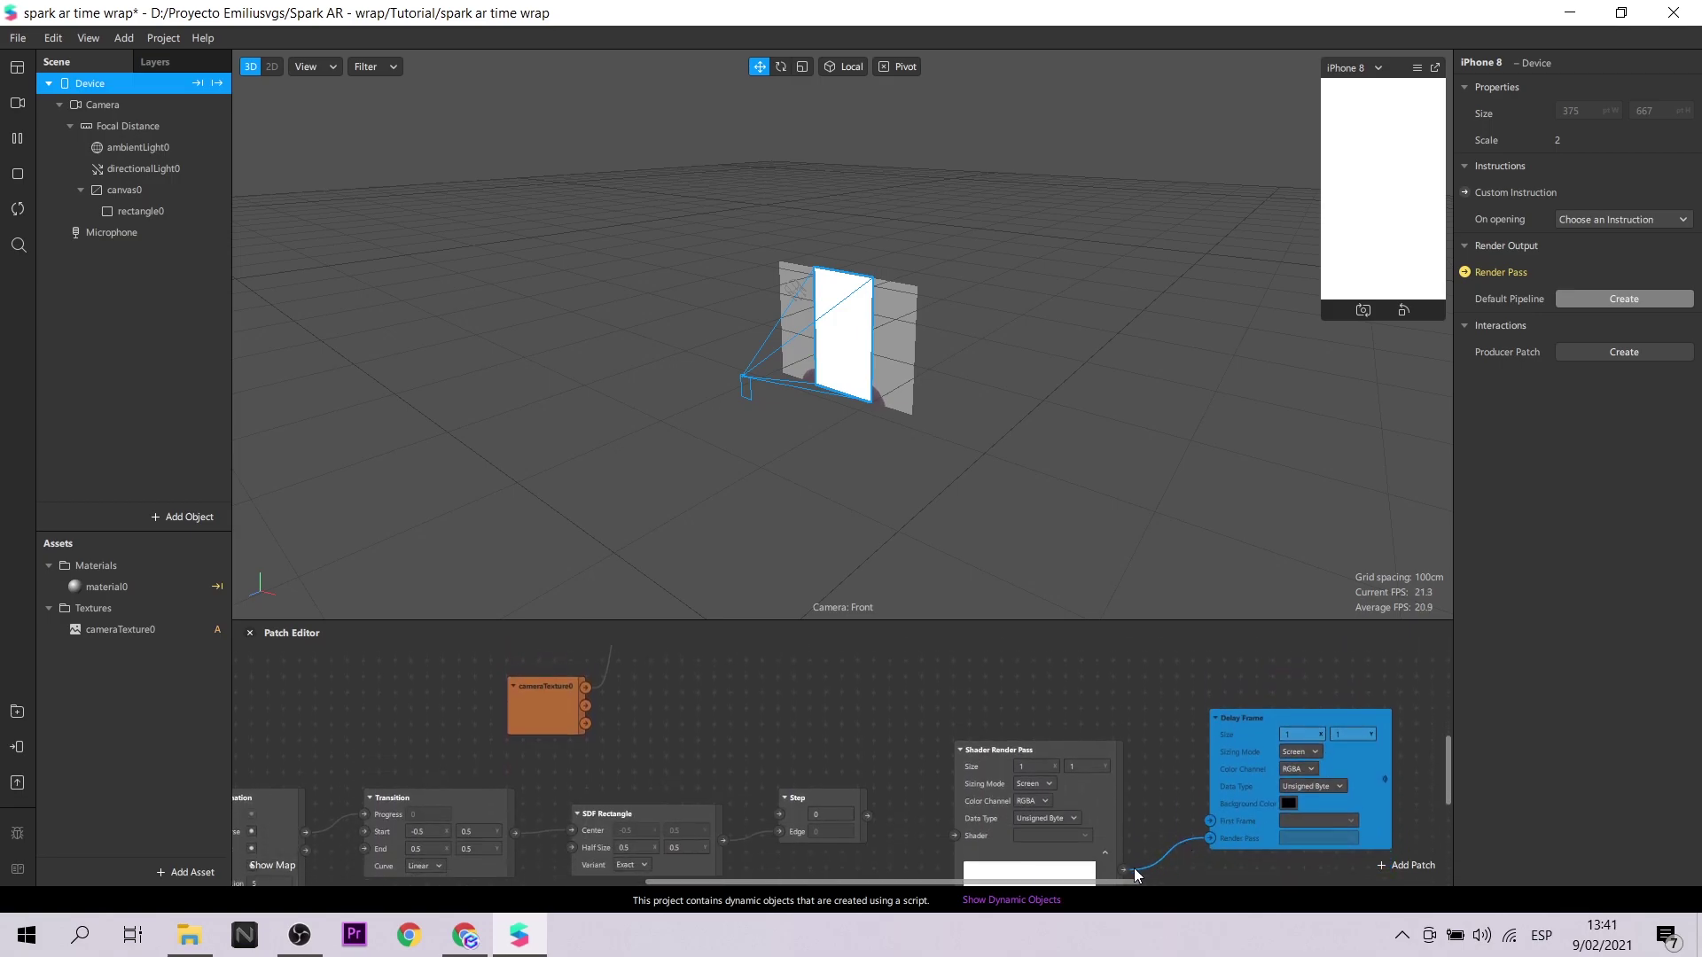
drag(1124, 869, 1275, 684)
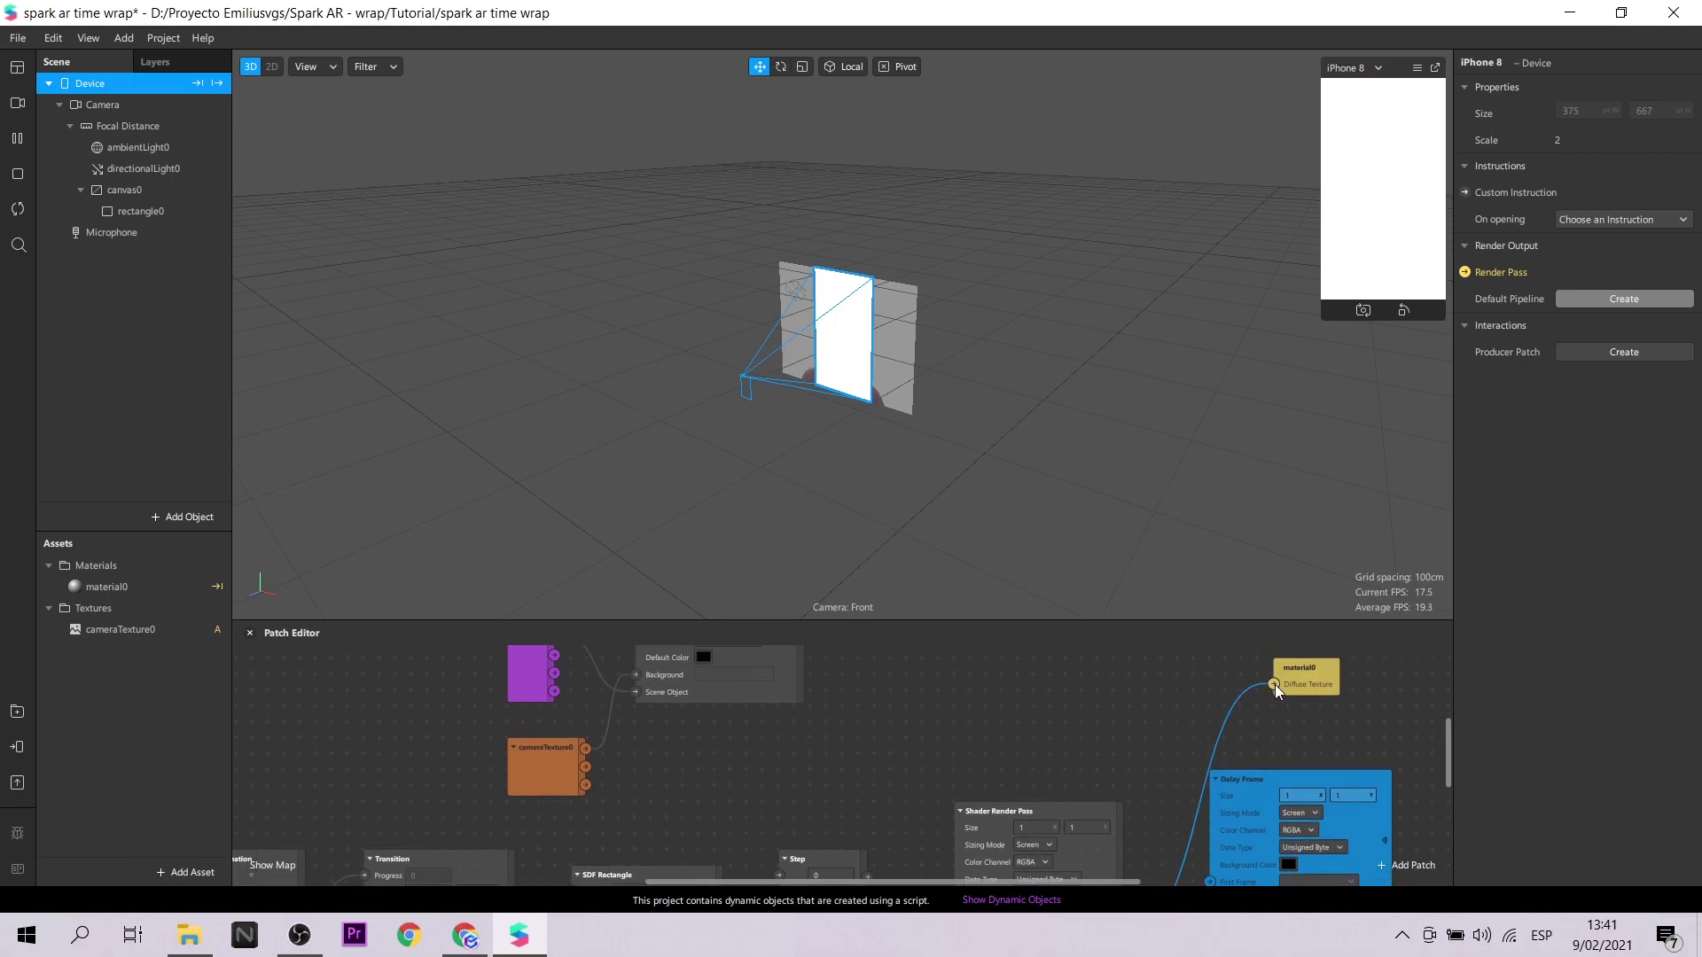
- Shift the animation patch chain, from Screen Tap to Step, away from the Shader Render Pass to make room between them
scroll(1256, 721, down, 3)
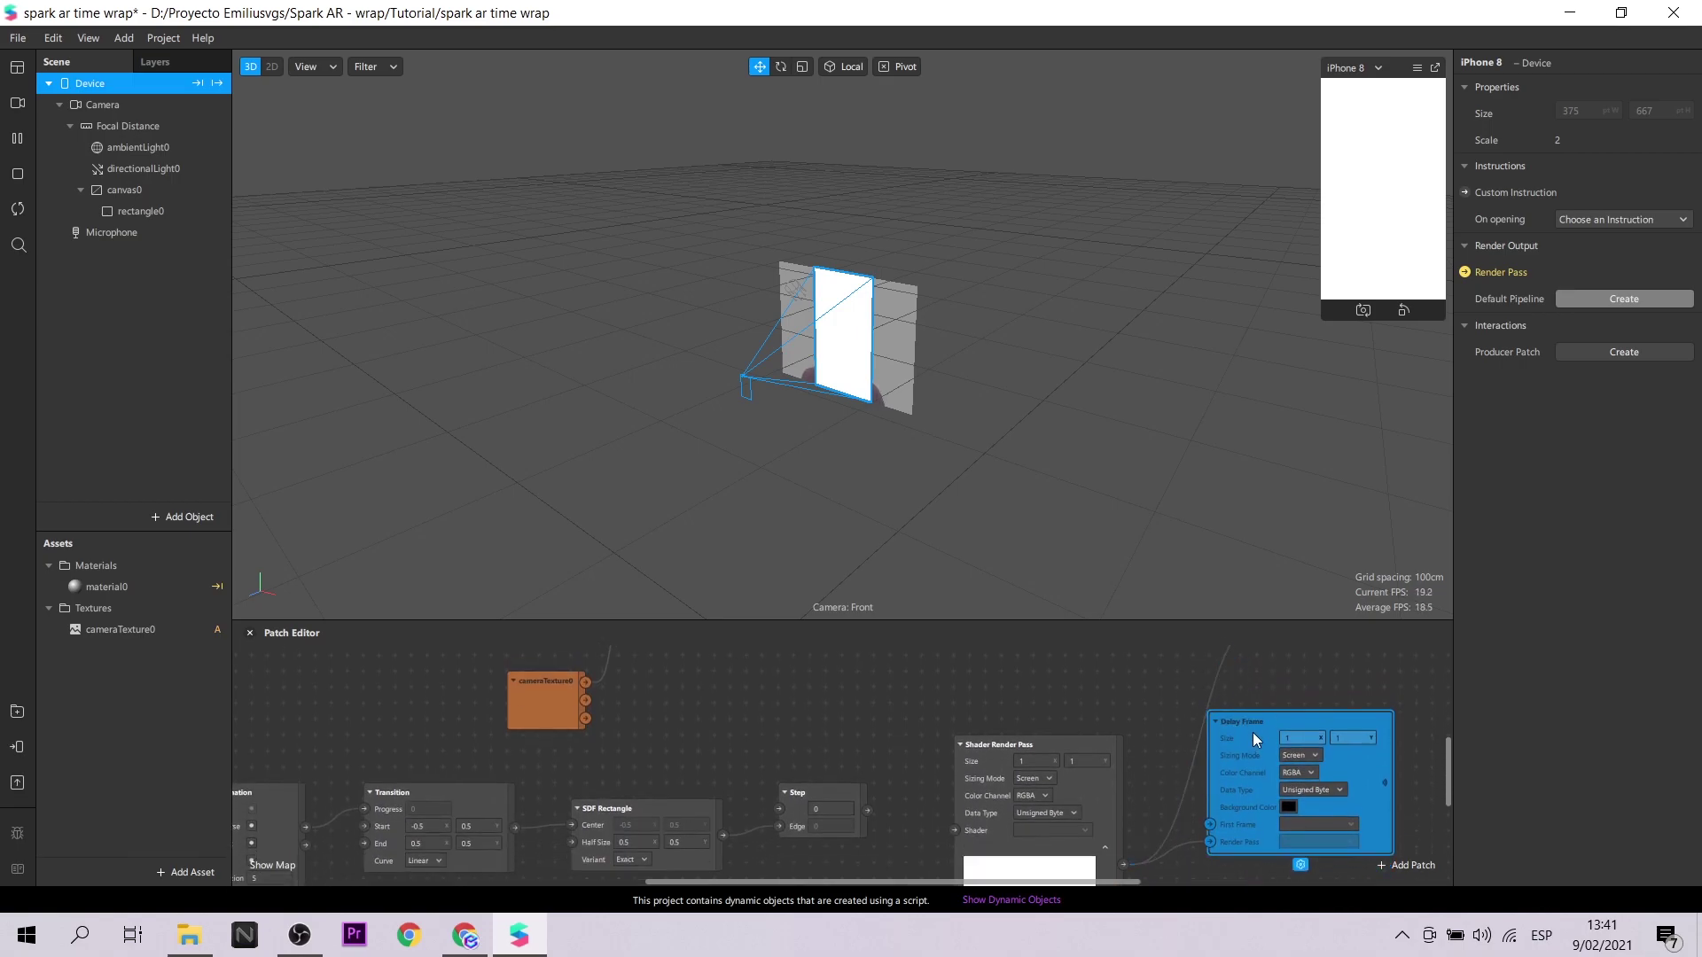
scroll(1252, 732, down, 1)
drag(1075, 714, 266, 886)
drag(672, 784, 562, 795)
scroll(810, 776, right, 2)
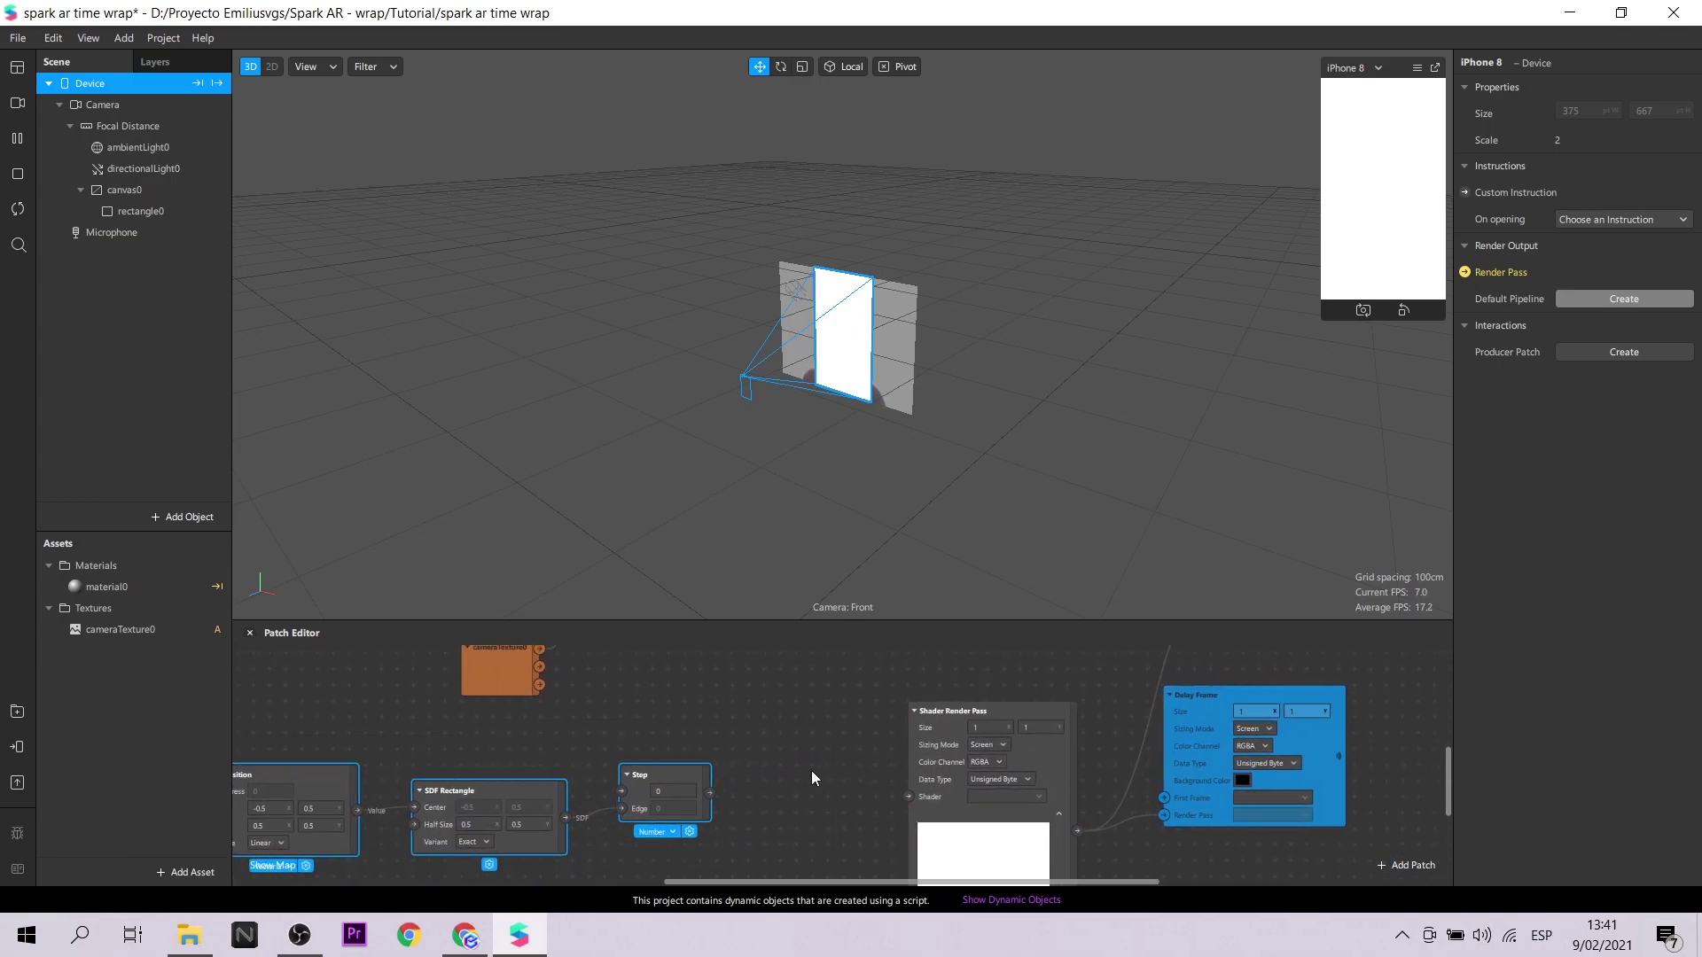
ctrl+scroll(812, 842, down, 3)
click(263, 722)
scroll(825, 815, down, 1)
ctrl+scroll(823, 805, up, 3)
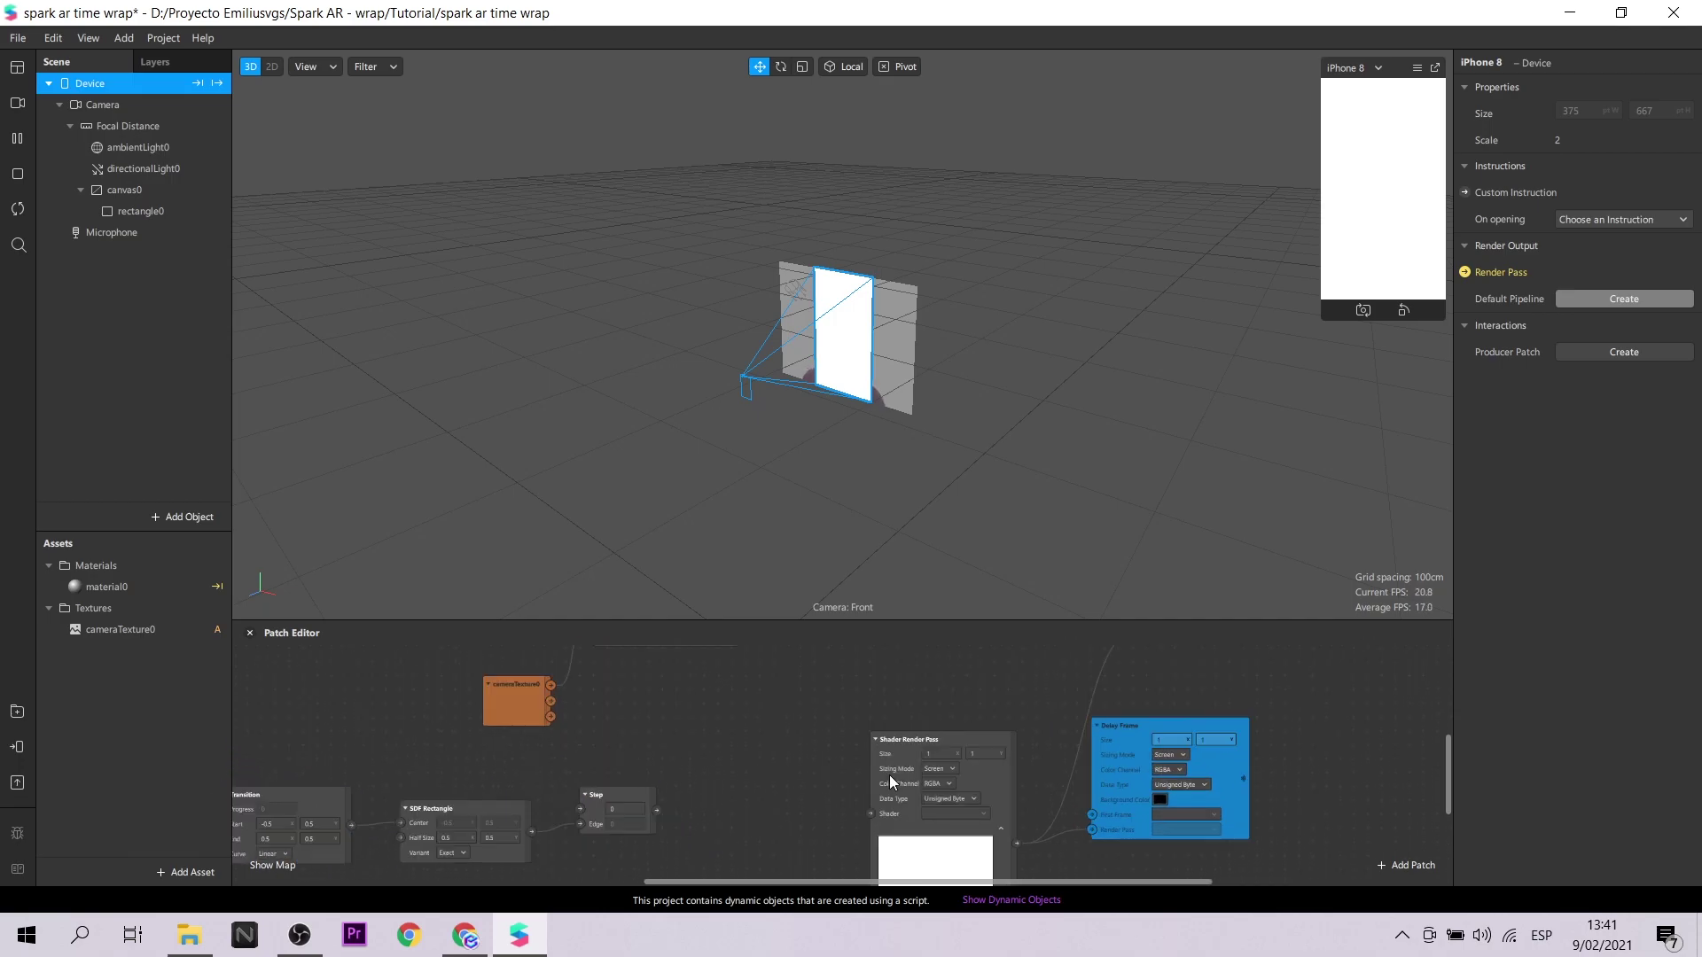
- Connect cameraTexture0's first output to the Delay Frame's First Frame input and move the Shader Render Pass slightly lower
scroll(817, 785, up, 1)
drag(972, 753, 963, 764)
drag(551, 704, 1094, 832)
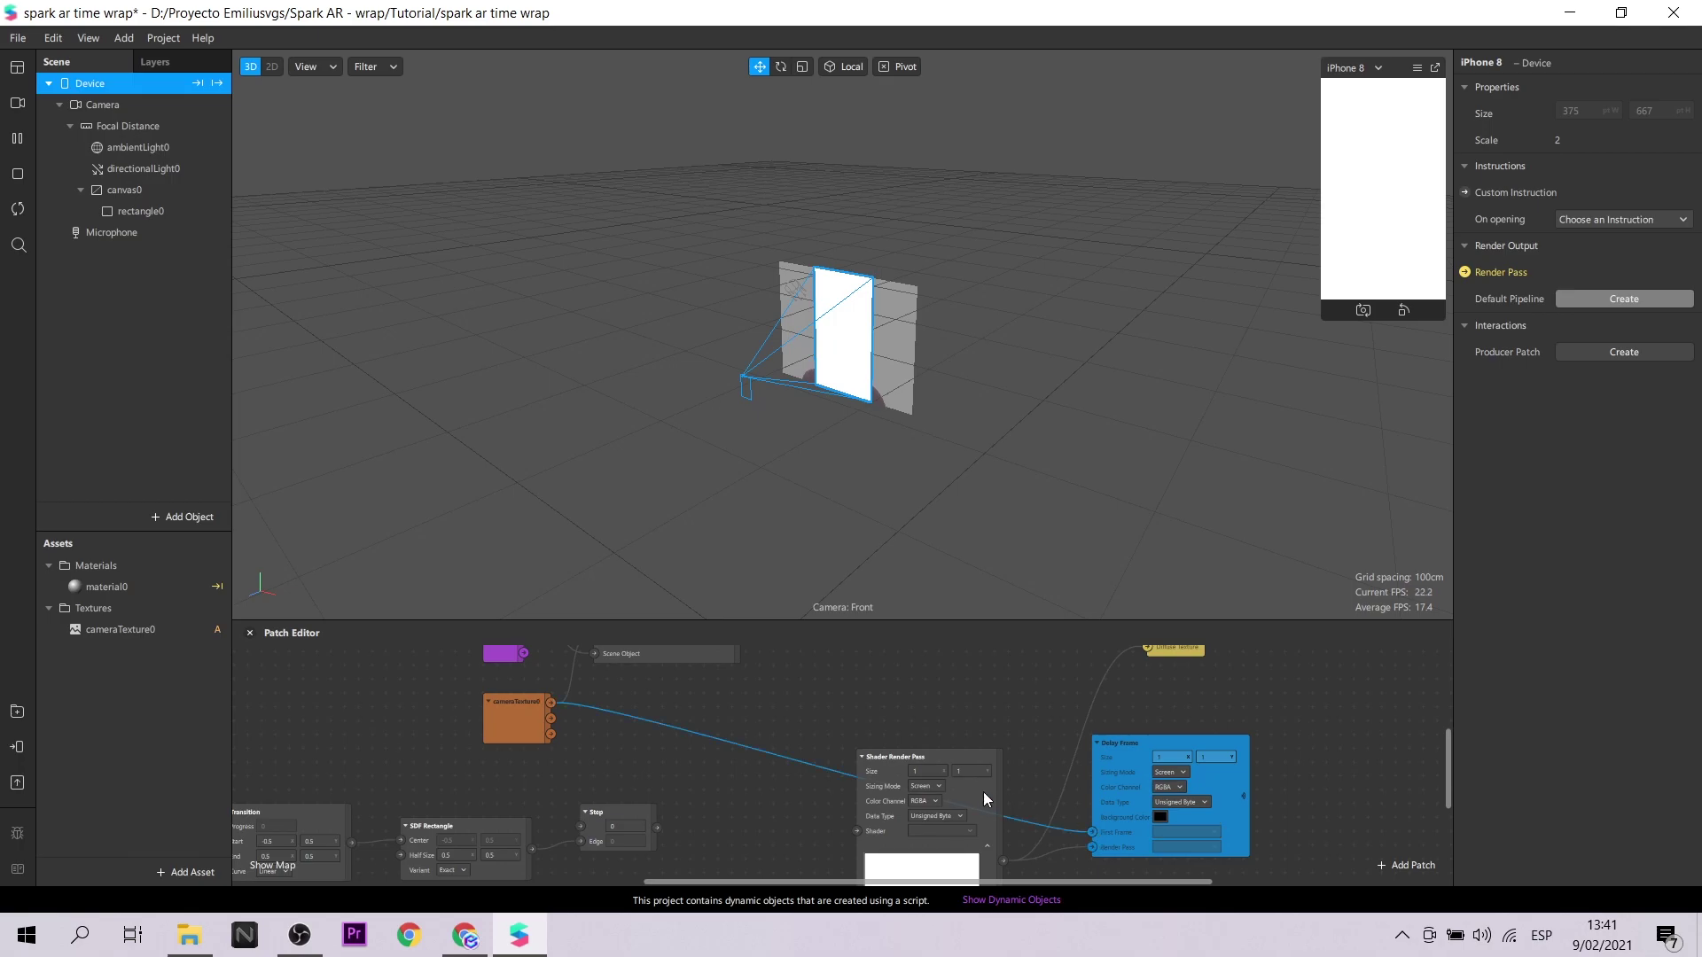
drag(939, 757, 931, 785)
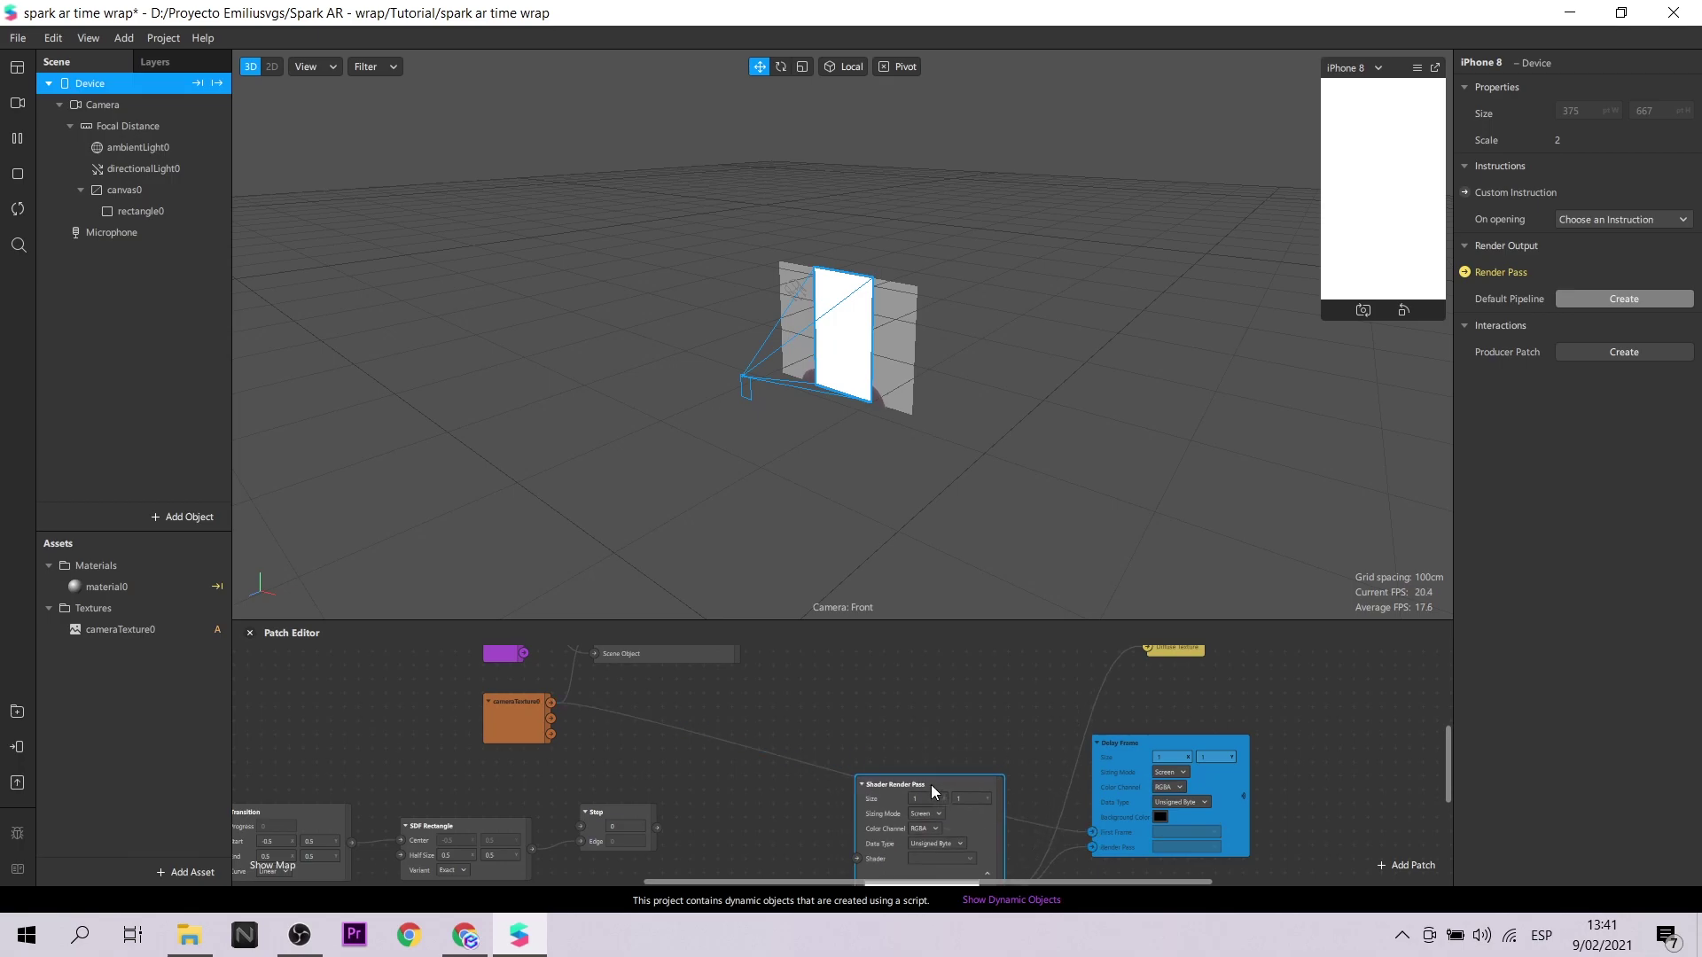
- Add a Receiver patch in the gap between the Step and Shader Render Pass patches
scroll(931, 785, down, 1)
click(757, 800)
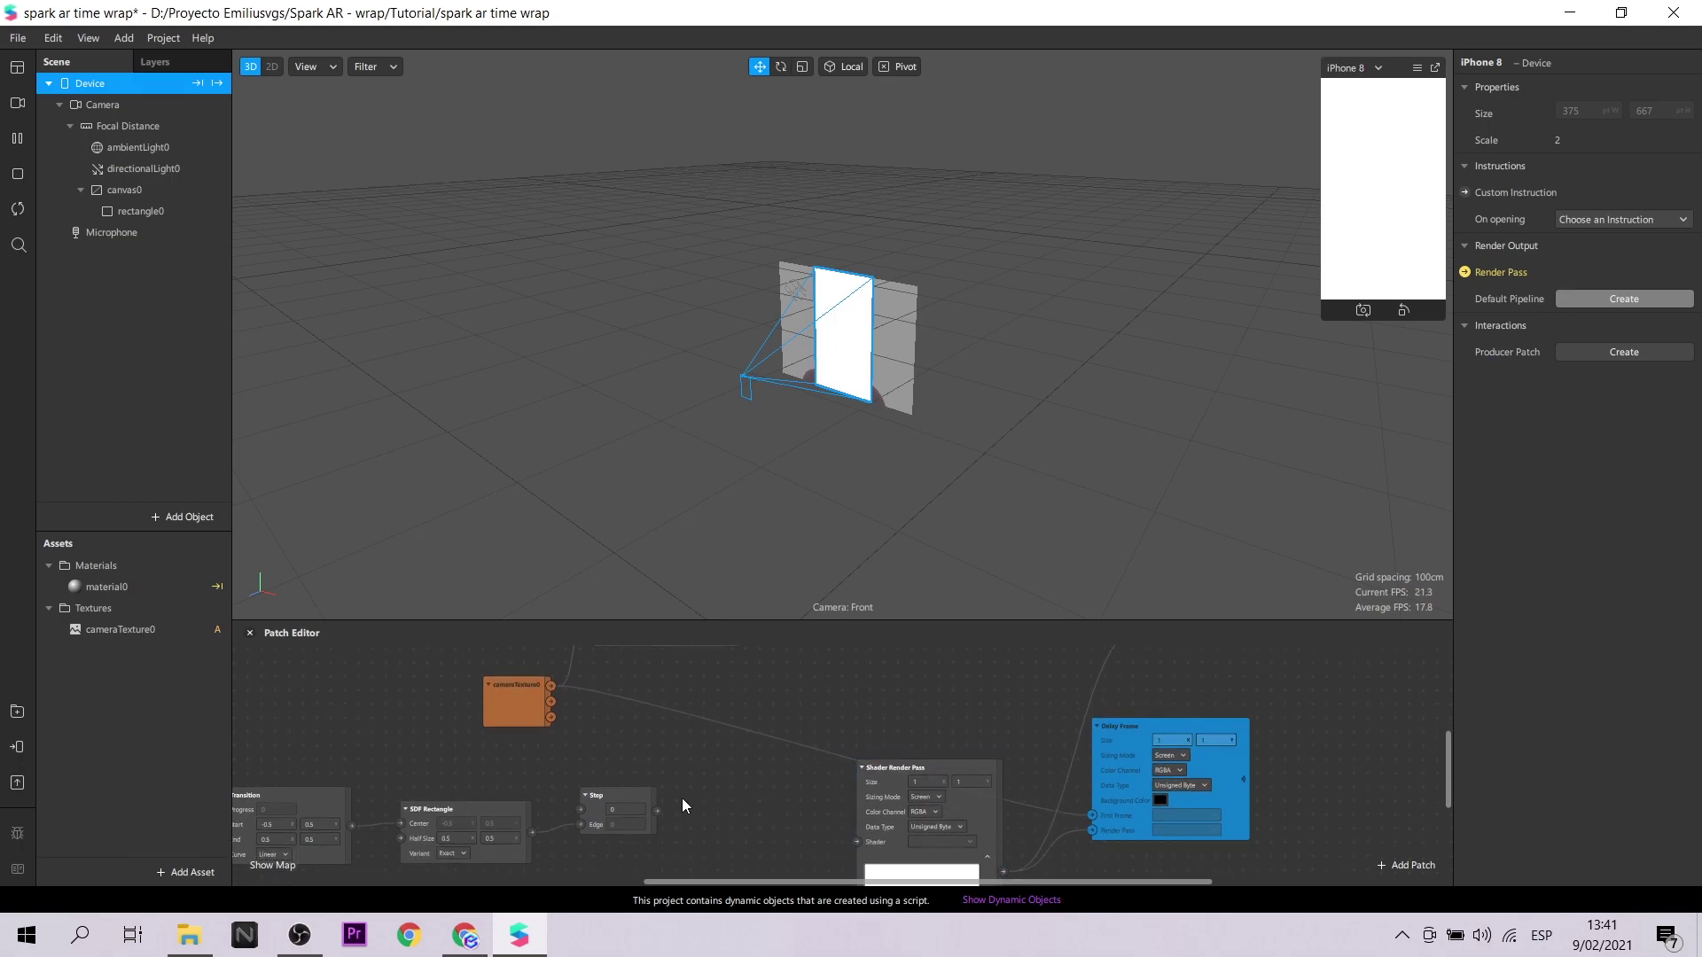
scroll(733, 800, up, 1)
double_click(731, 798)
text(rece)
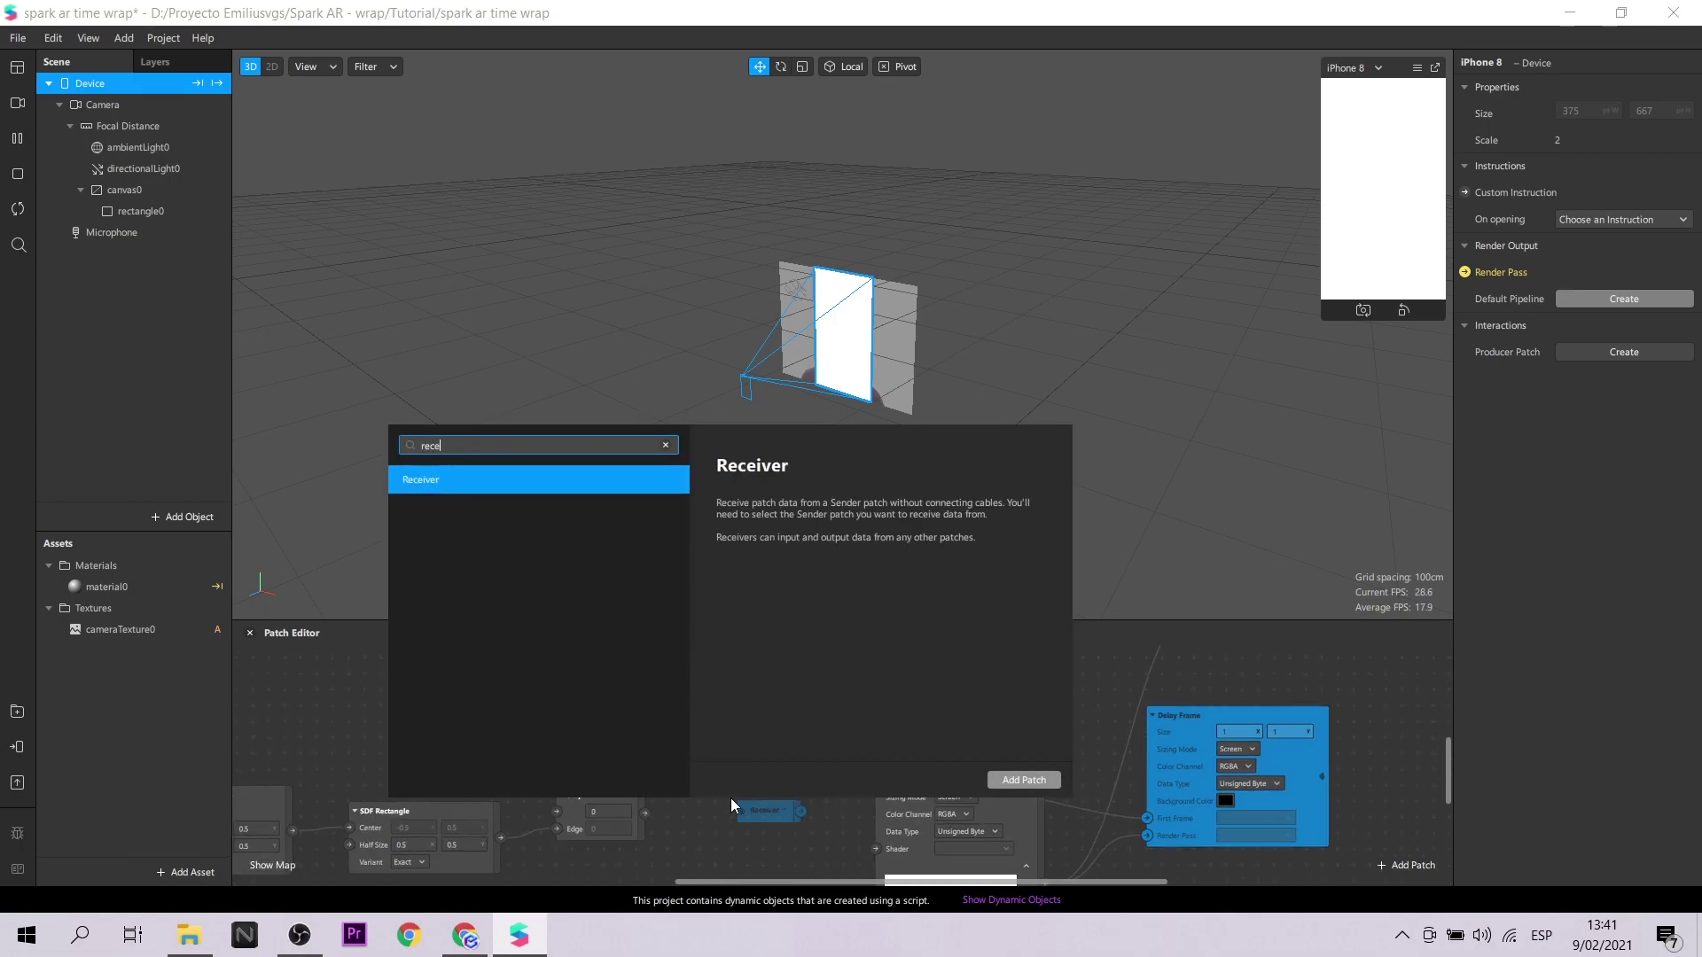
click(1021, 779)
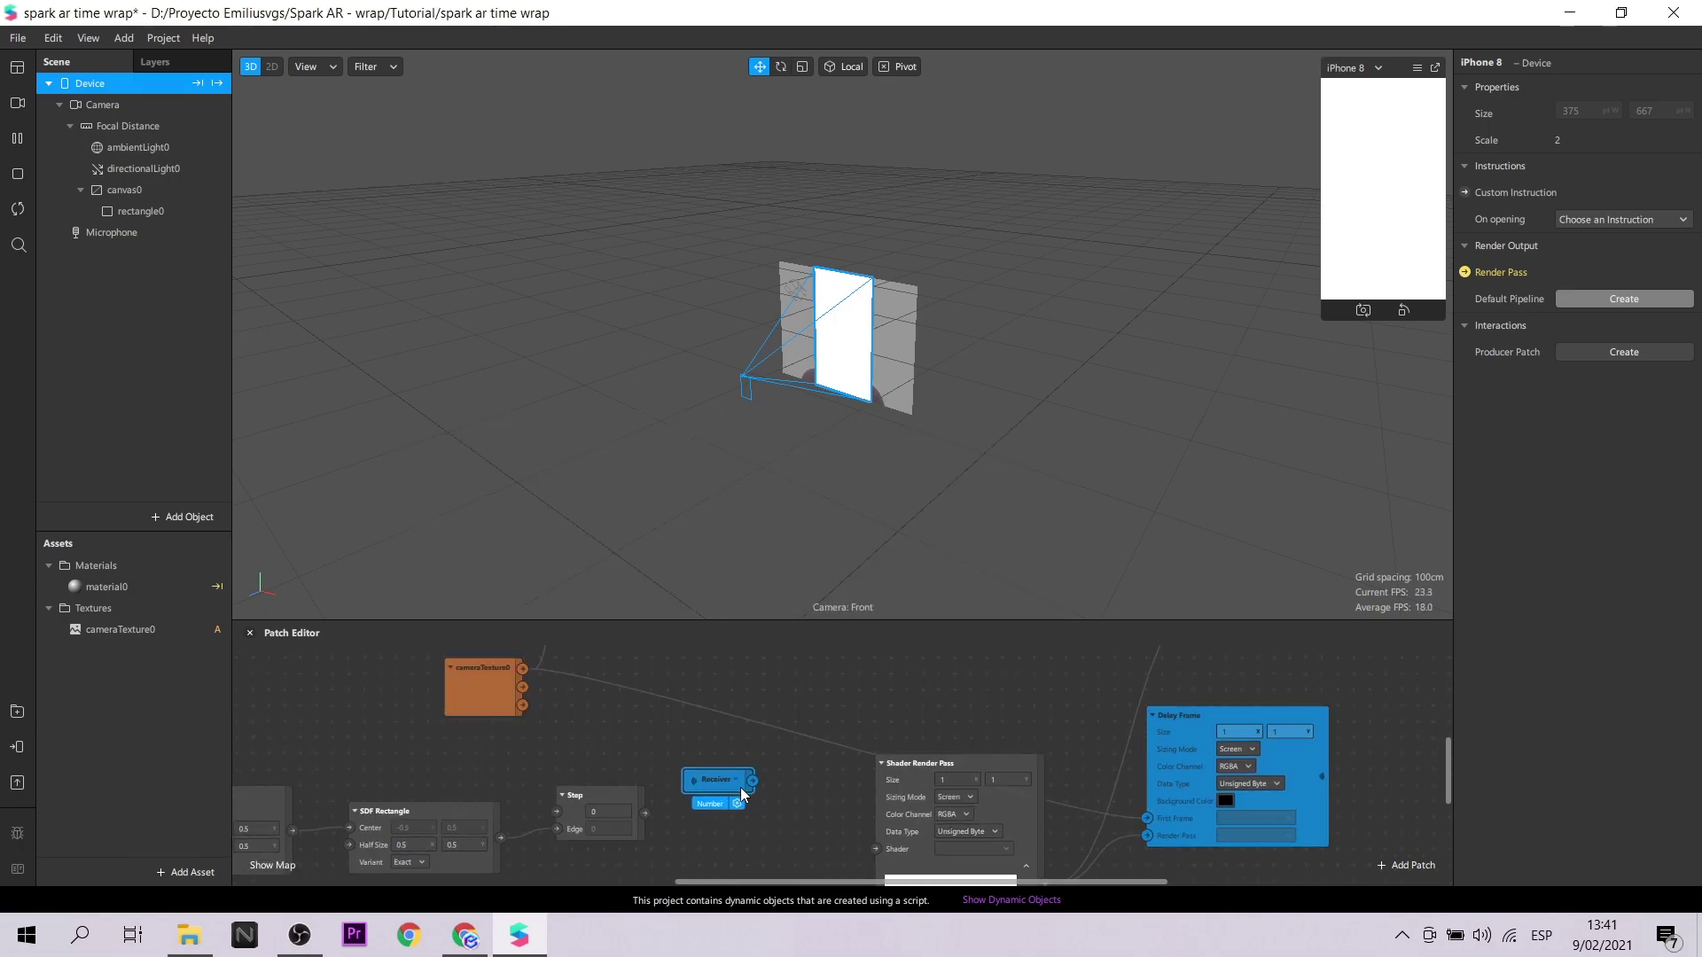
- Set the Receiver patch to receive the Delay Frame and place it above the Step patch
click(732, 779)
click(767, 820)
drag(619, 791, 620, 807)
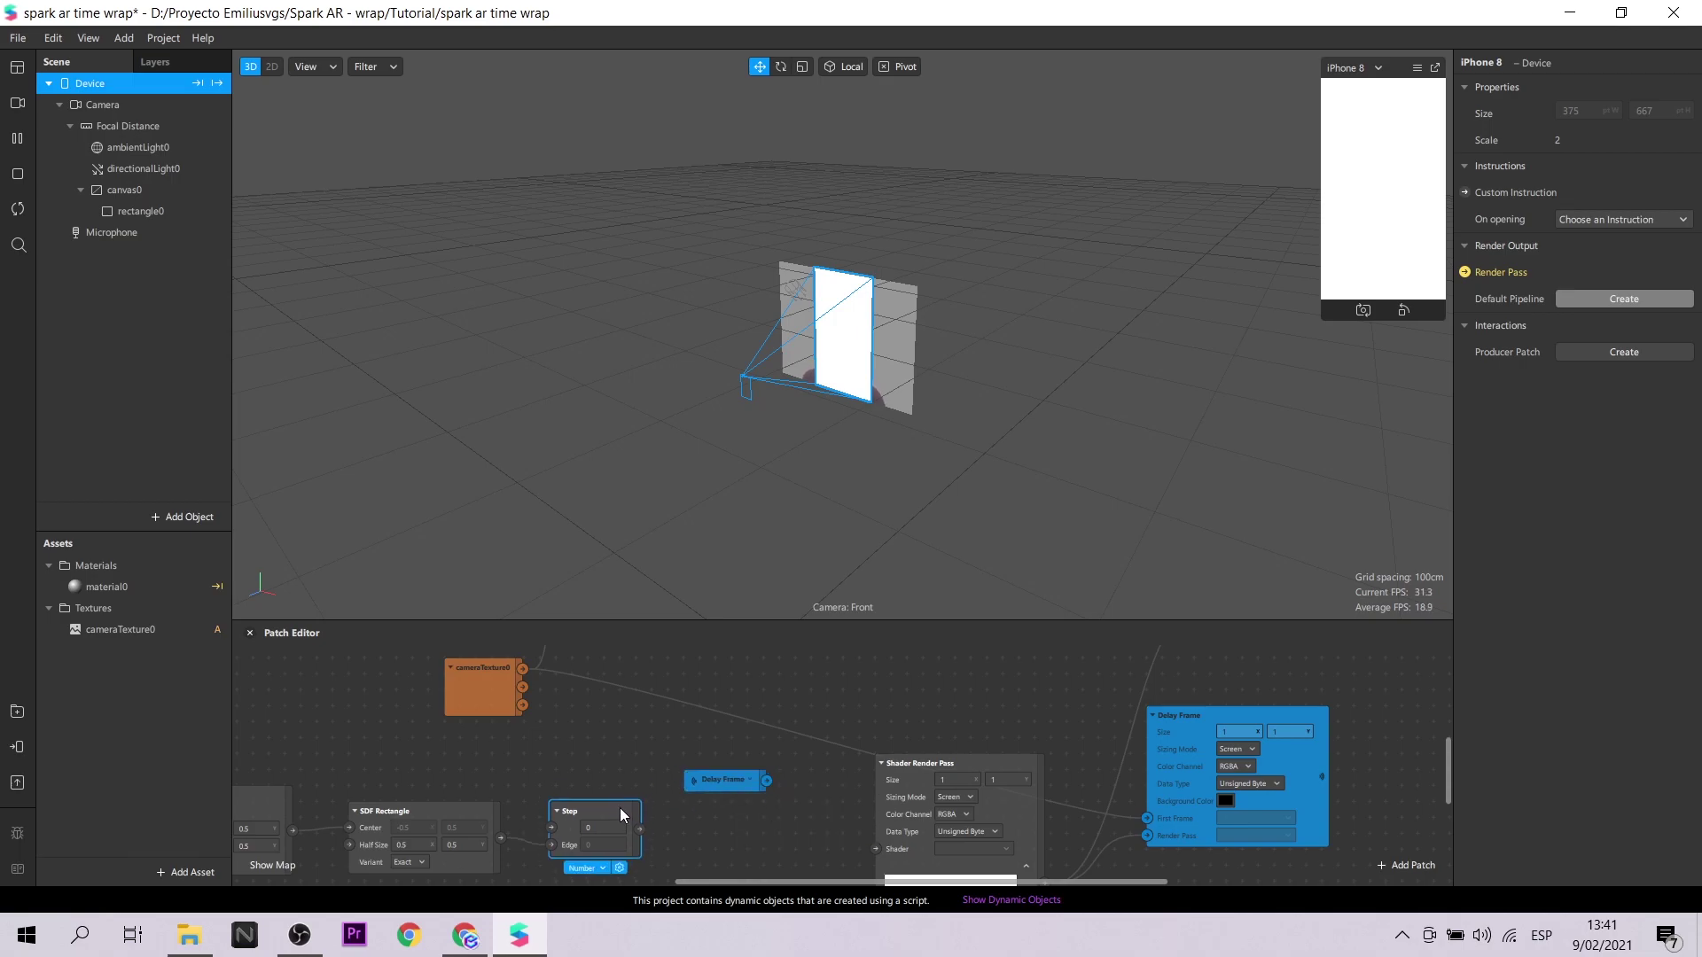
drag(726, 780, 588, 750)
- Add a Mix patch and place it between the Delay Frame receiver and the Shader Render Pass
double_click(716, 801)
text(mix)
key(Return)
drag(758, 807, 734, 720)
- Wire the Delay Frame receiver, camera texture and Step (as Alpha) into Mix, and Mix's output into the Shader Render Pass's Shader input
drag(640, 748, 701, 765)
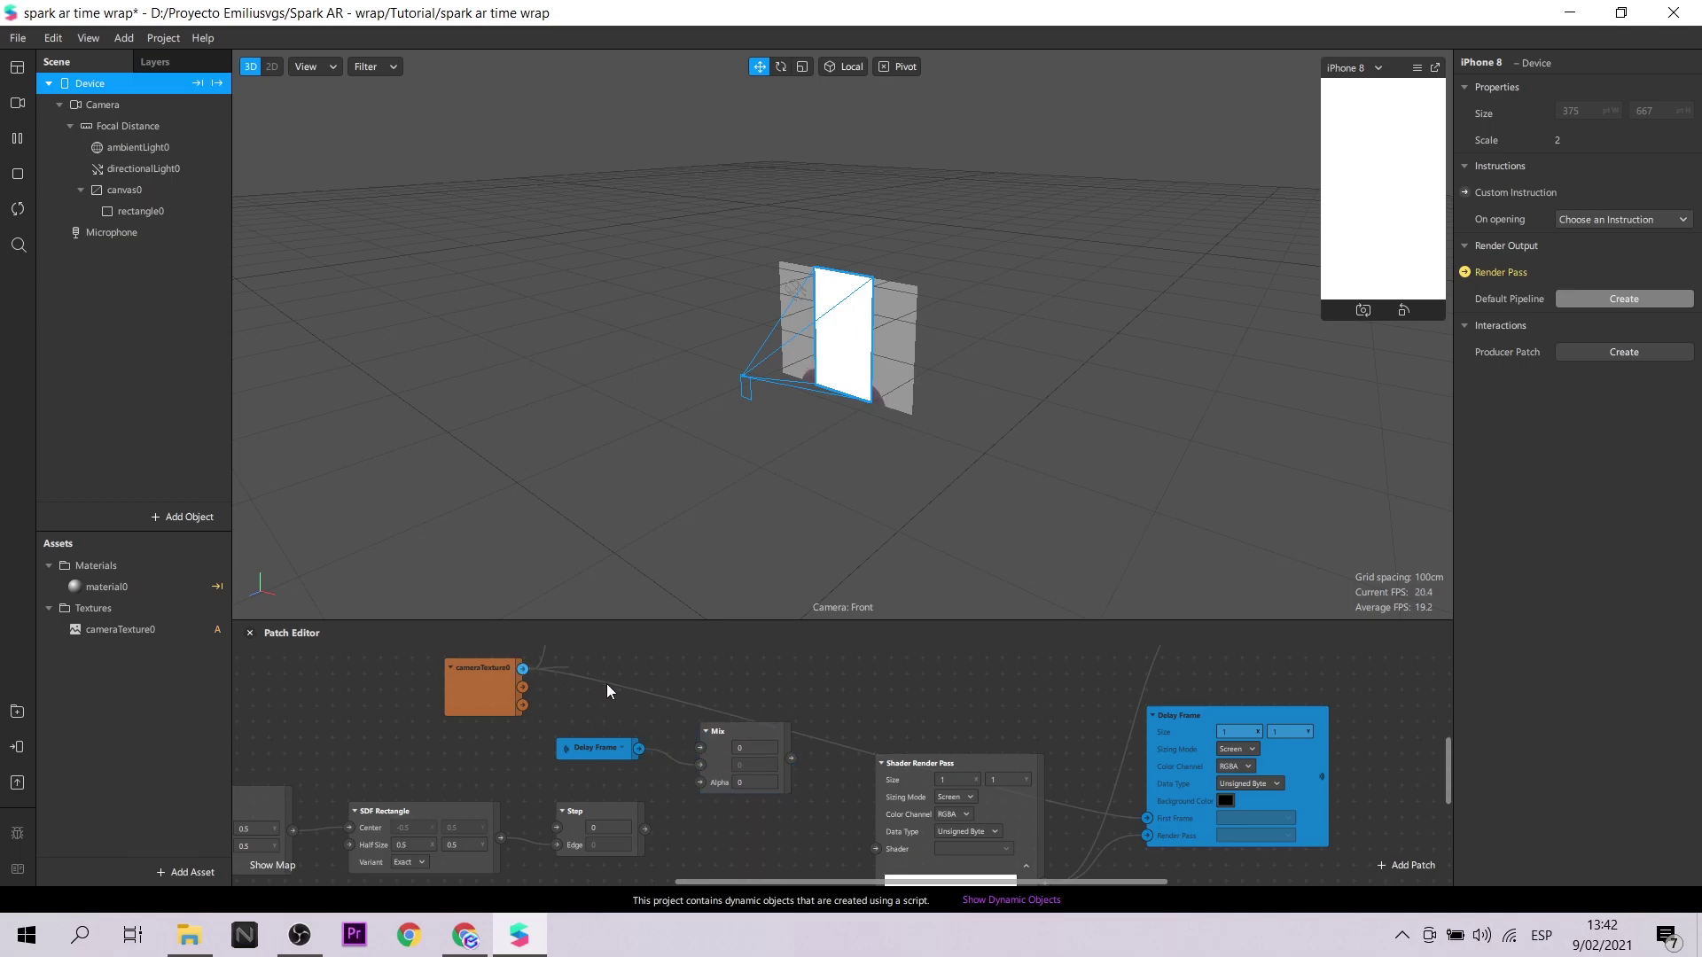
drag(645, 832, 677, 806)
drag(791, 759, 879, 849)
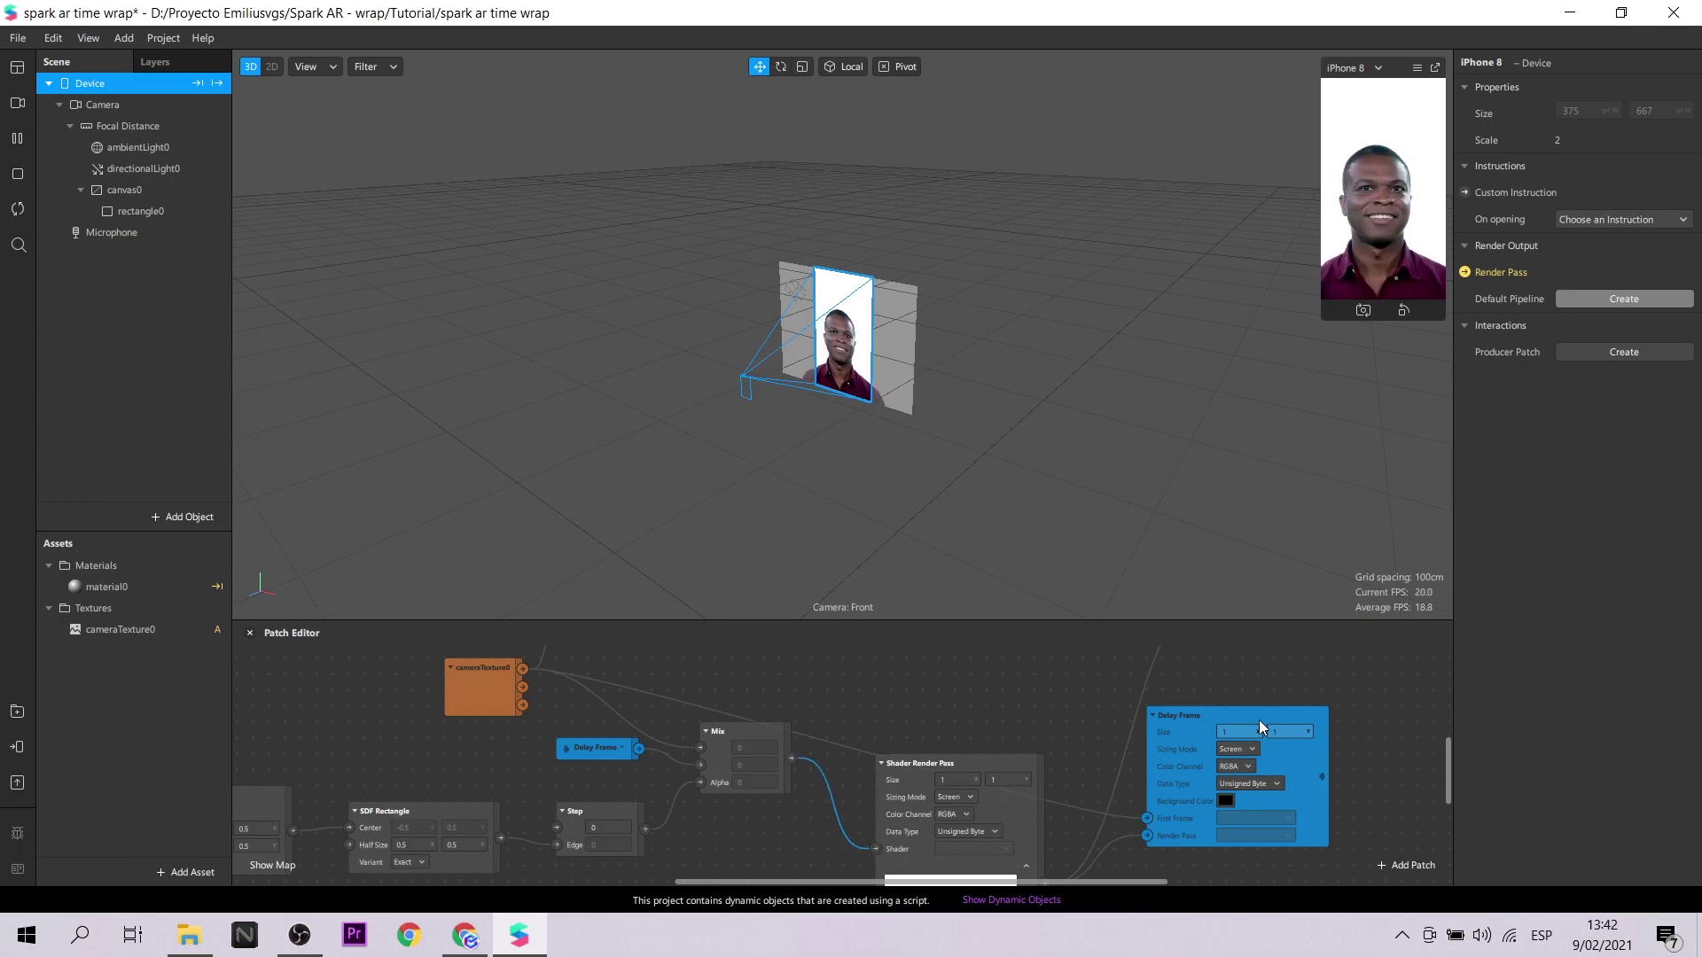
- Enlarge the device preview and trigger the scan with a simulated screen tap to check the time warp effect
scroll(1276, 769, down, 2)
scroll(1184, 784, up, 3)
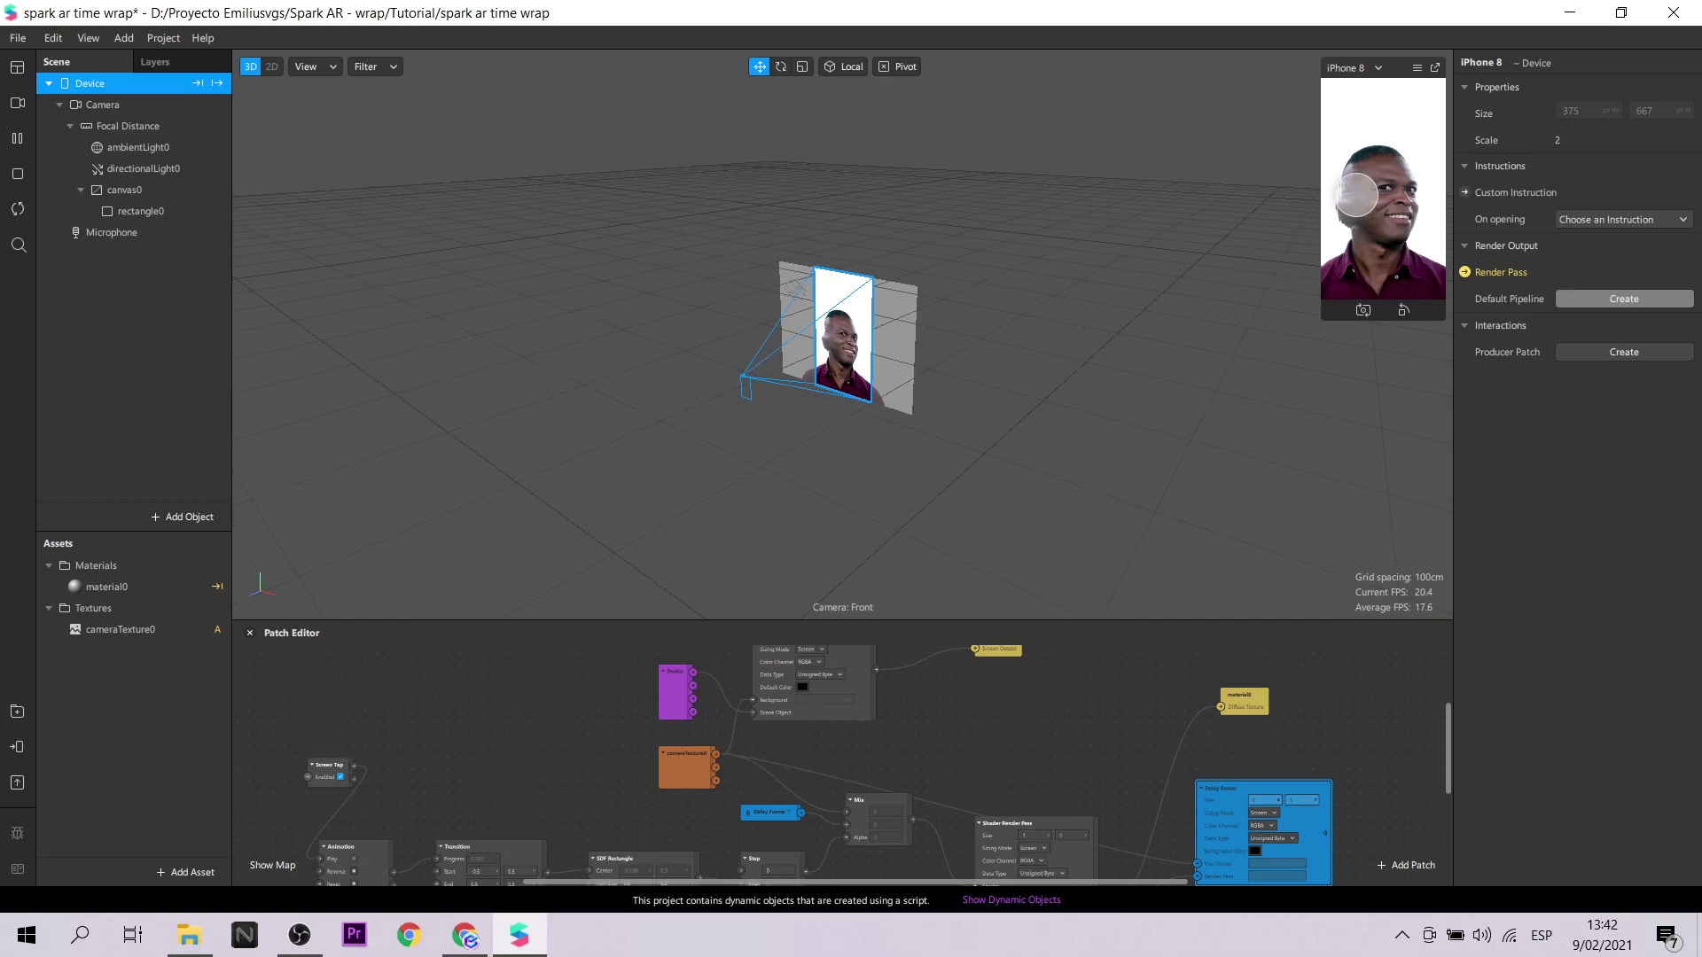
drag(1301, 355, 1192, 476)
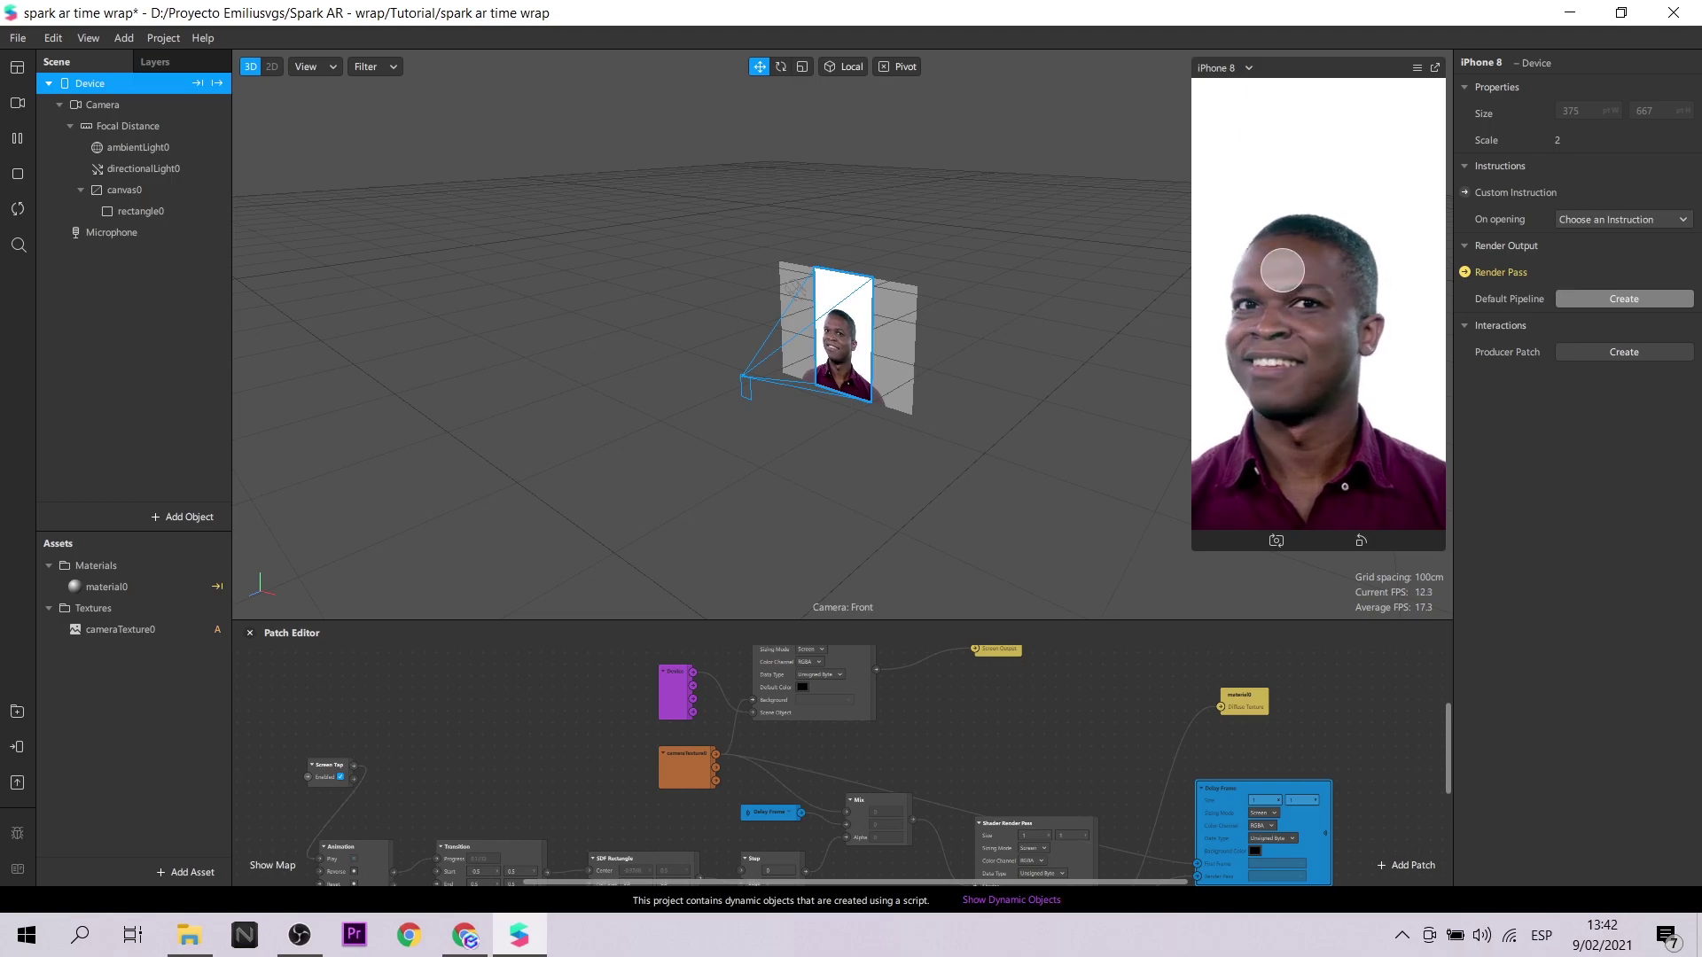
click(1283, 270)
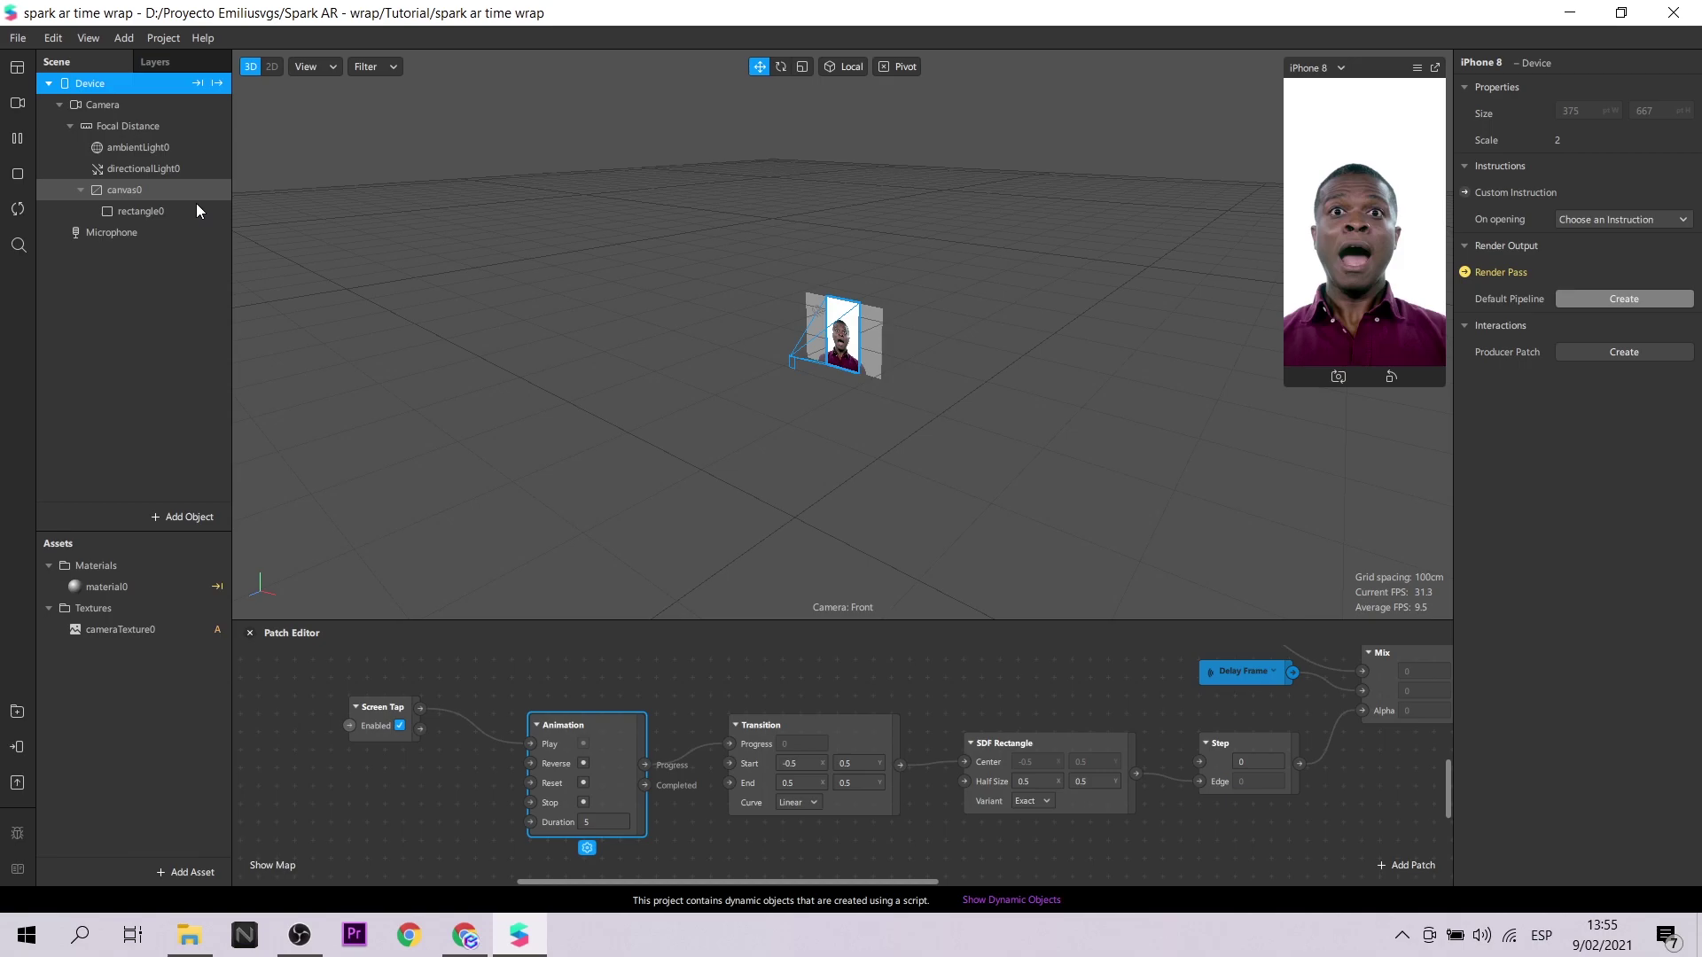
- Add a second rectangle under canvas0 and make it fill the canvas's width and height
click(194, 193)
right_click(194, 193)
mouse_move(242, 215)
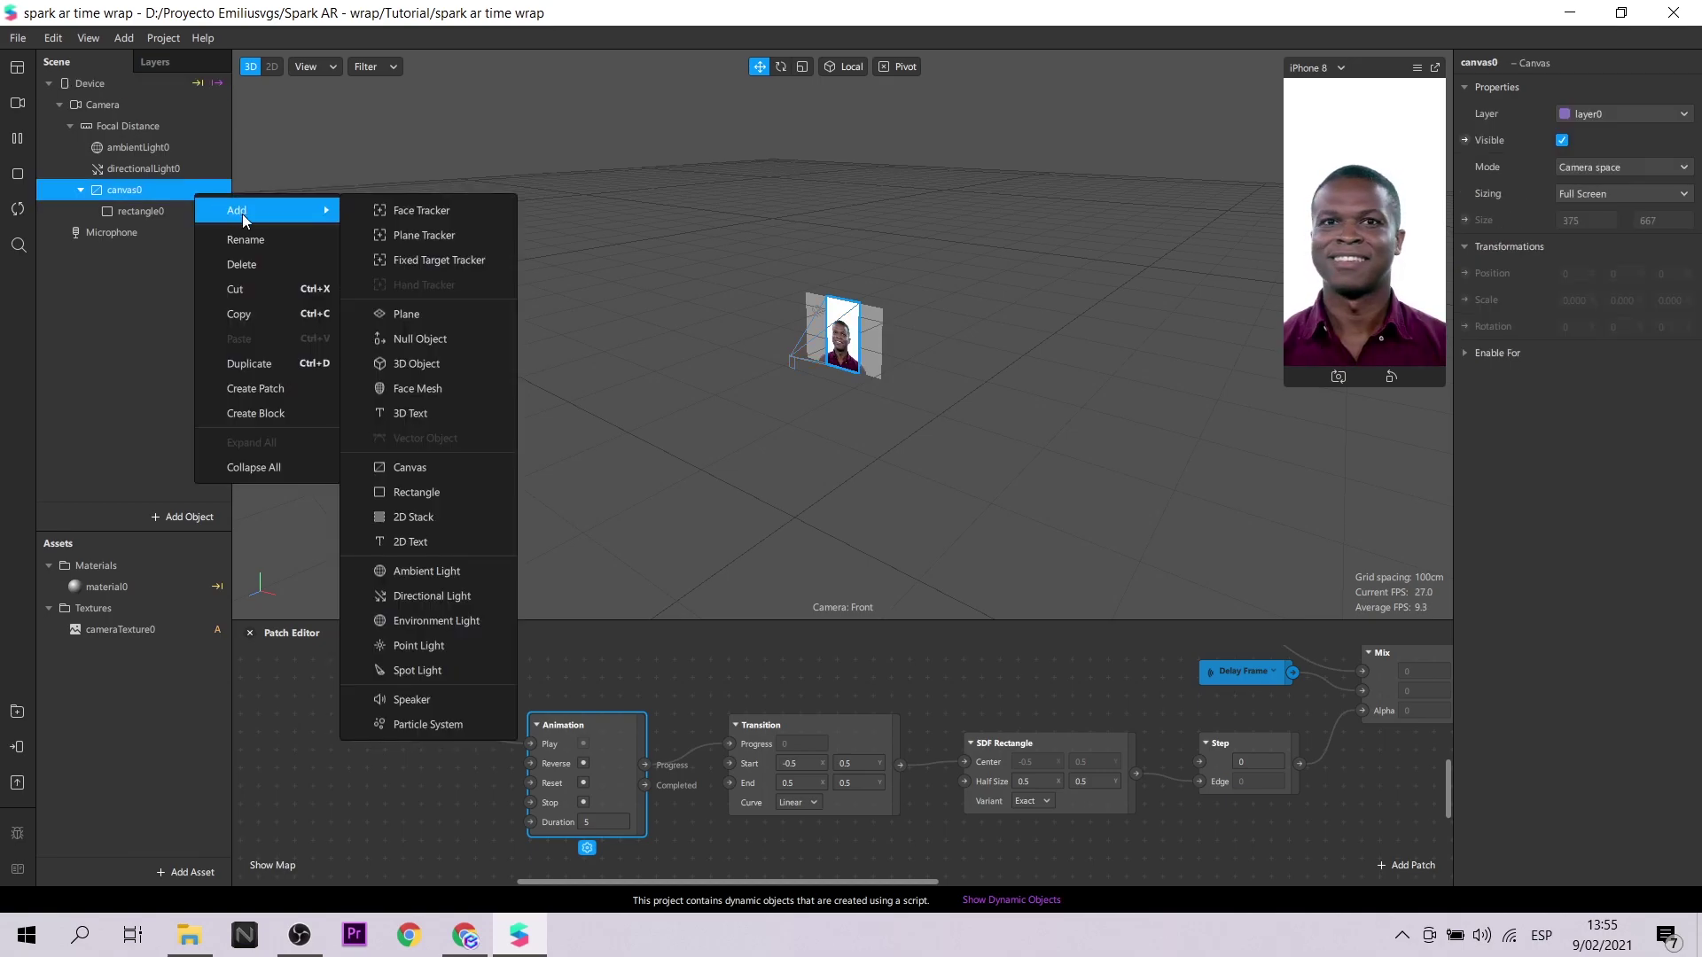
click(439, 498)
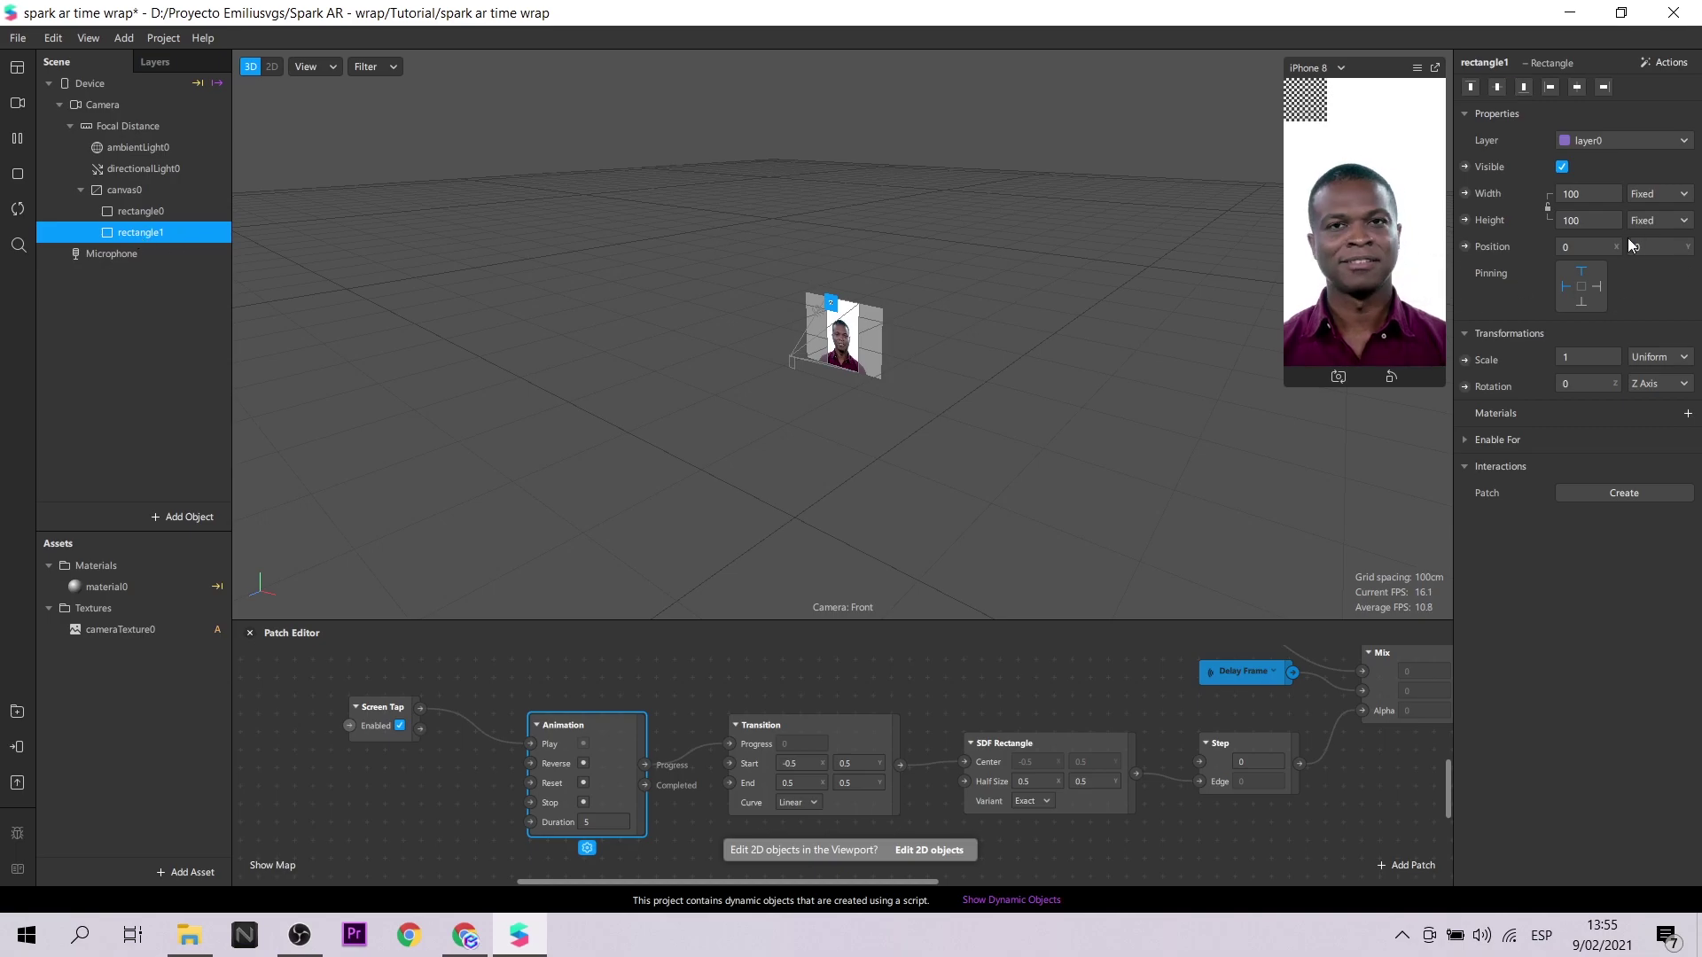
click(1587, 194)
click(1584, 222)
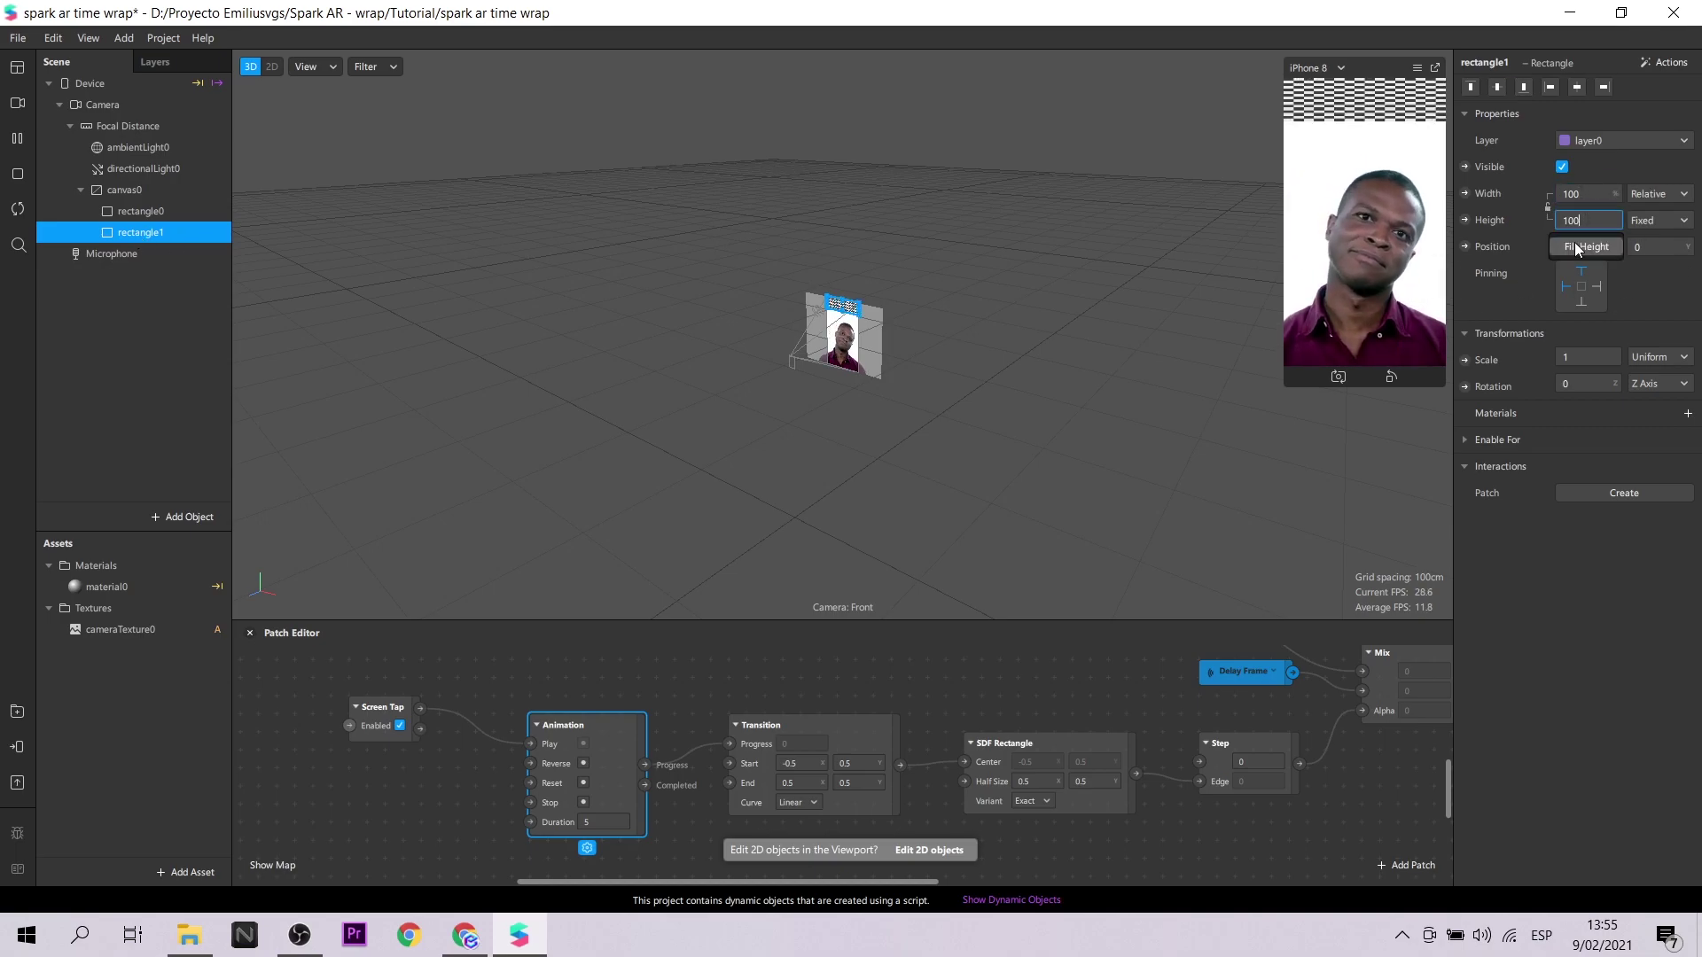
- Create a new material for rectangle1 and set its shader type to Flat
click(1688, 413)
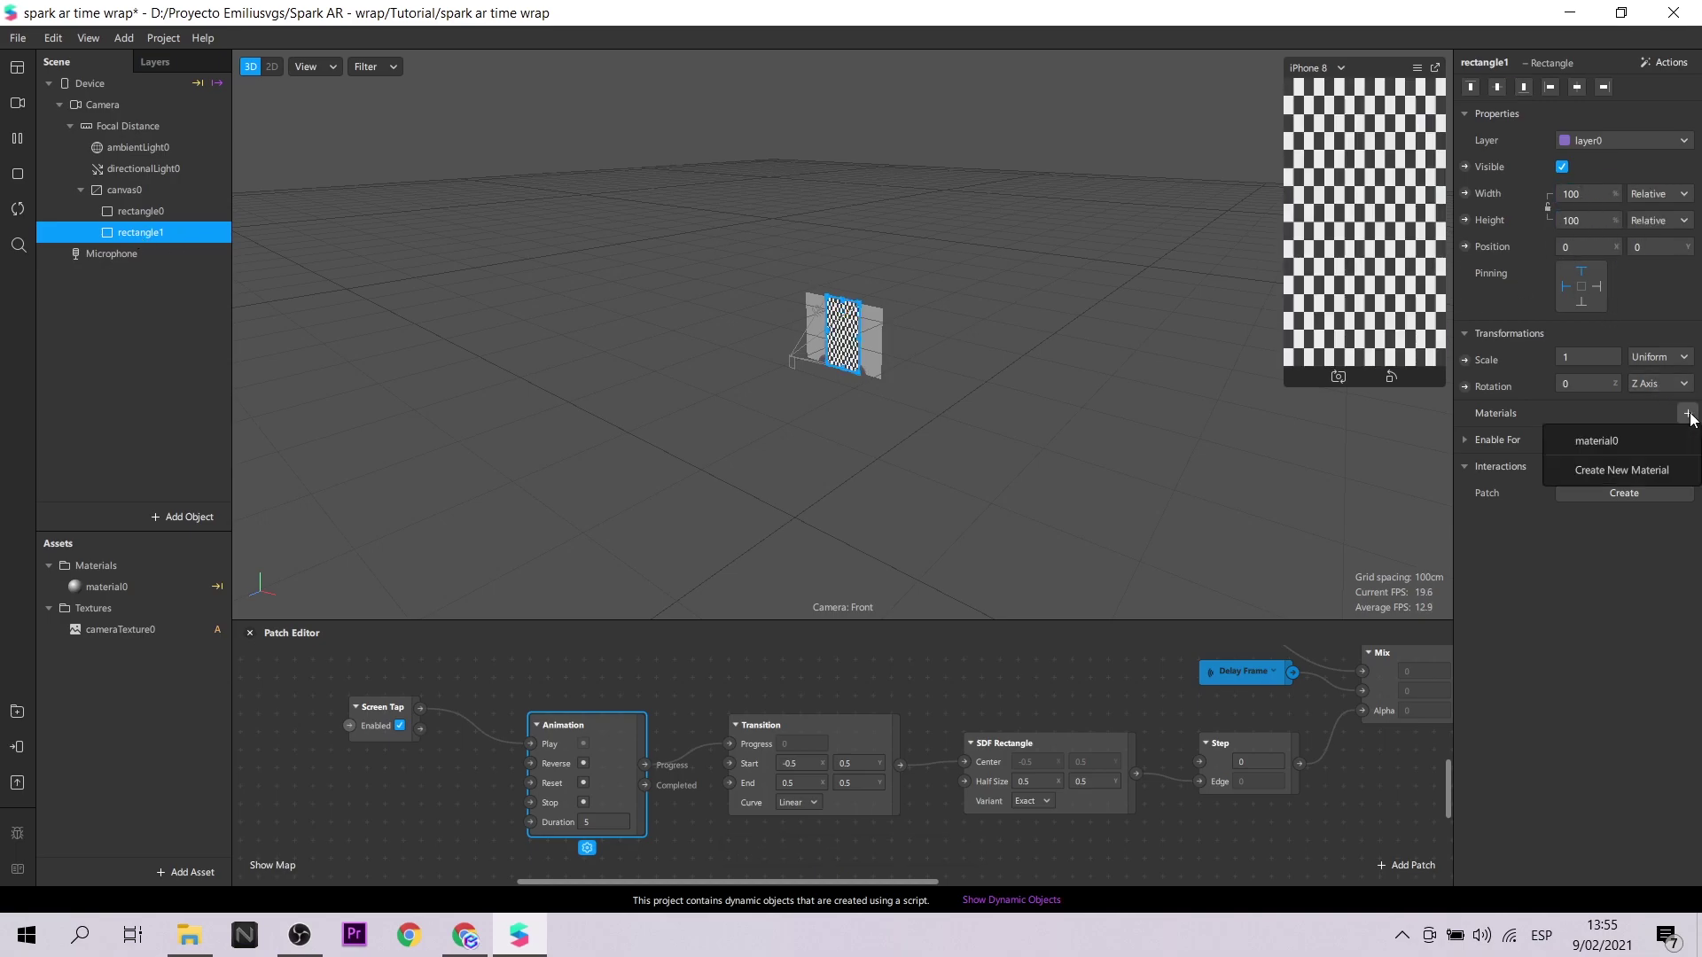
click(1649, 477)
click(117, 610)
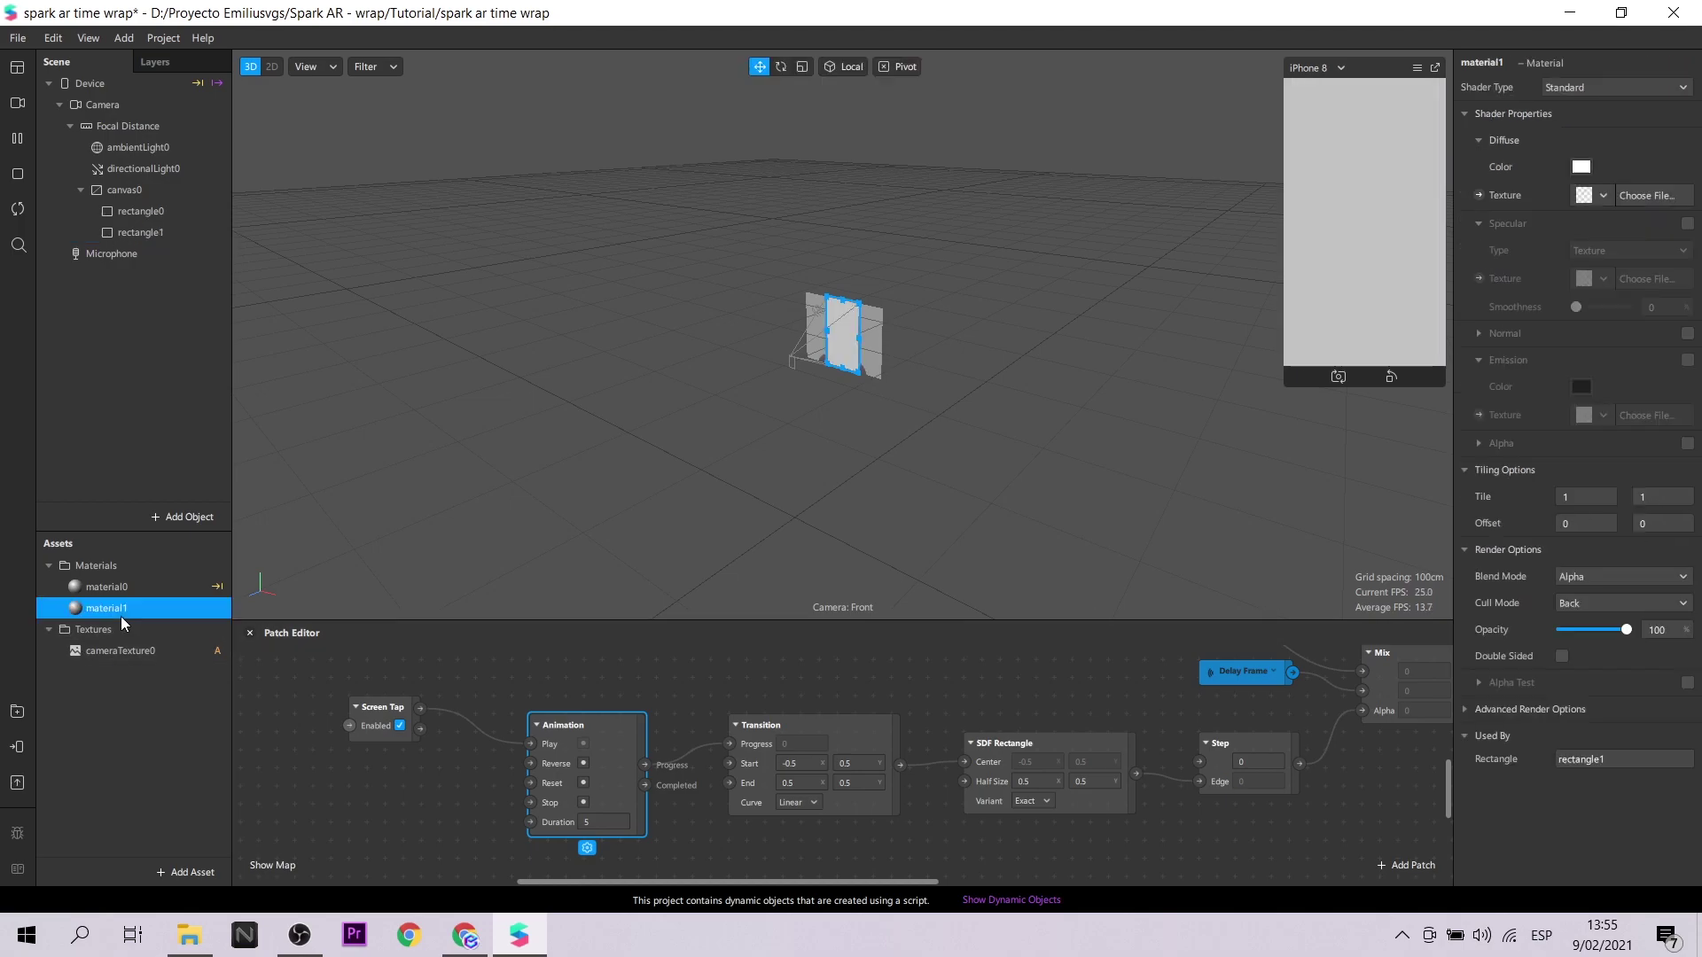
click(1628, 96)
click(1578, 87)
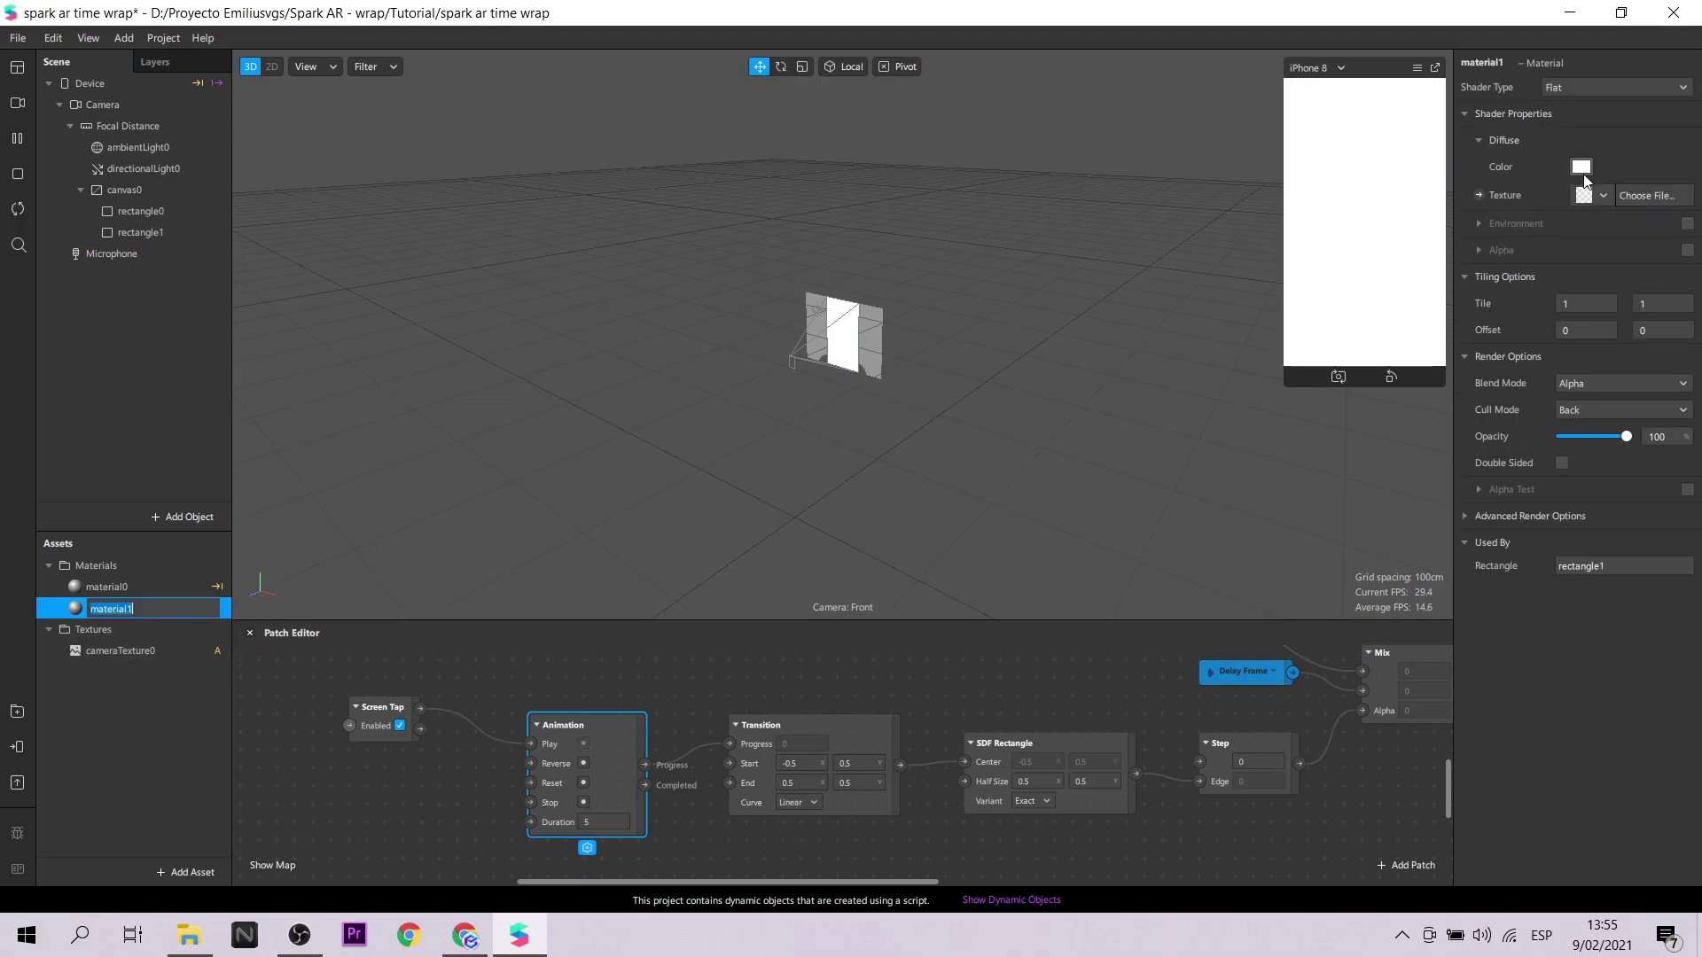
- Set material1's diffuse color to light green, #55ff7f
click(1581, 166)
click(961, 346)
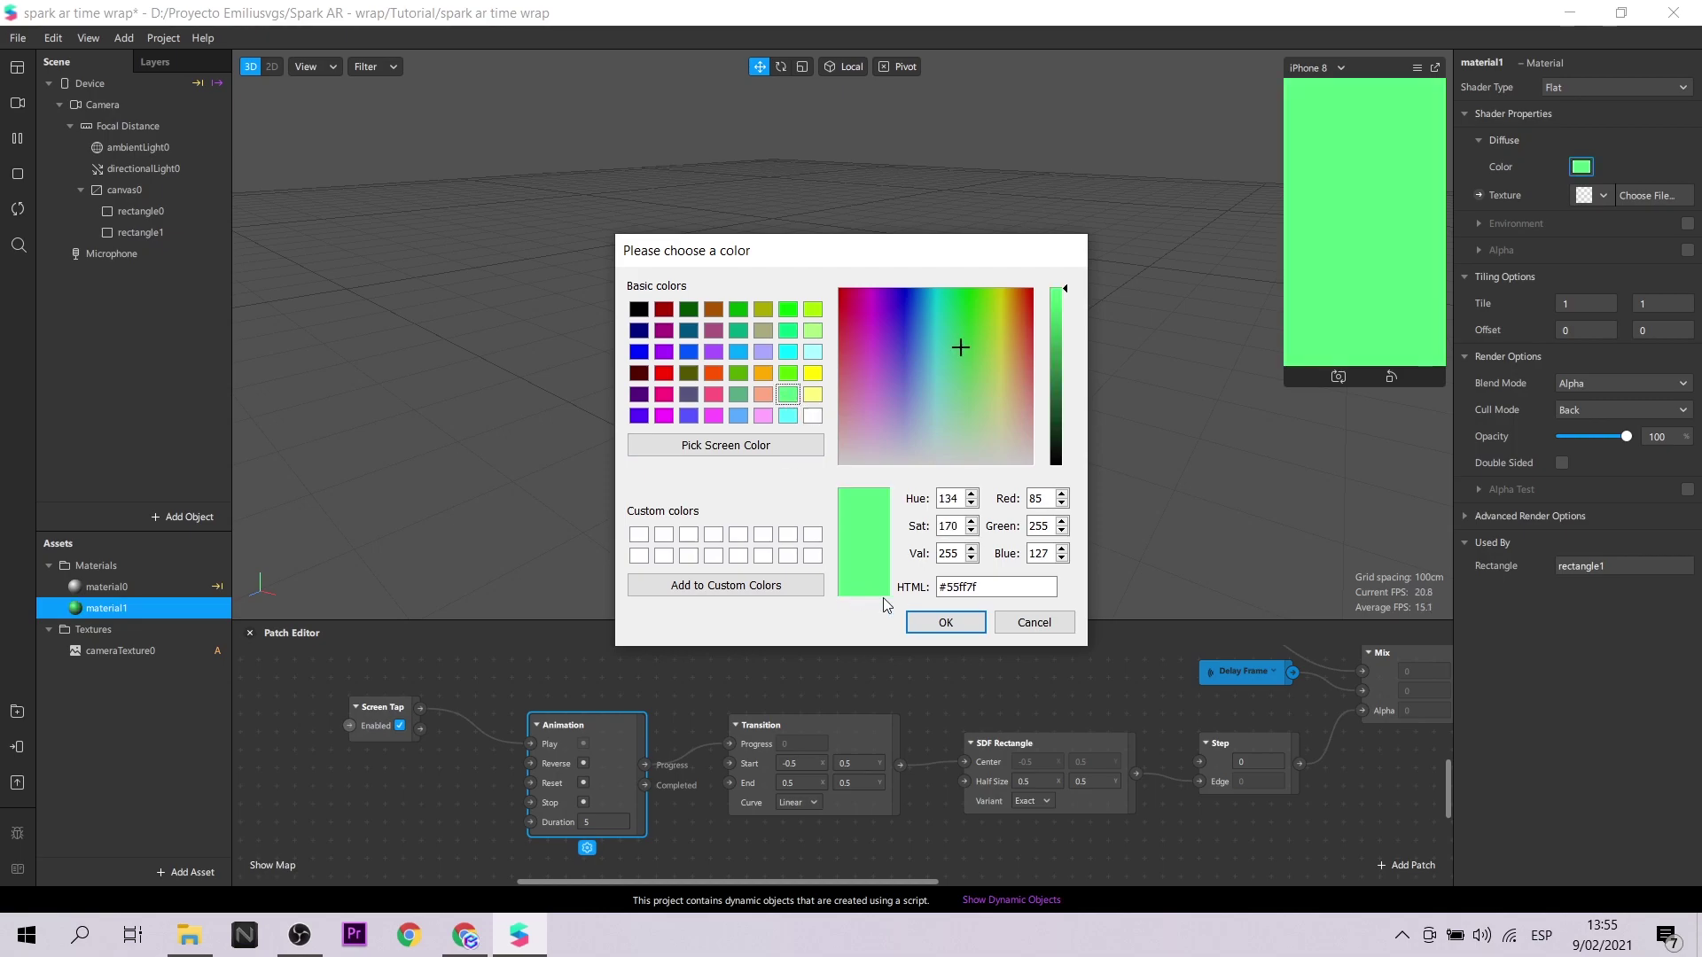
click(927, 622)
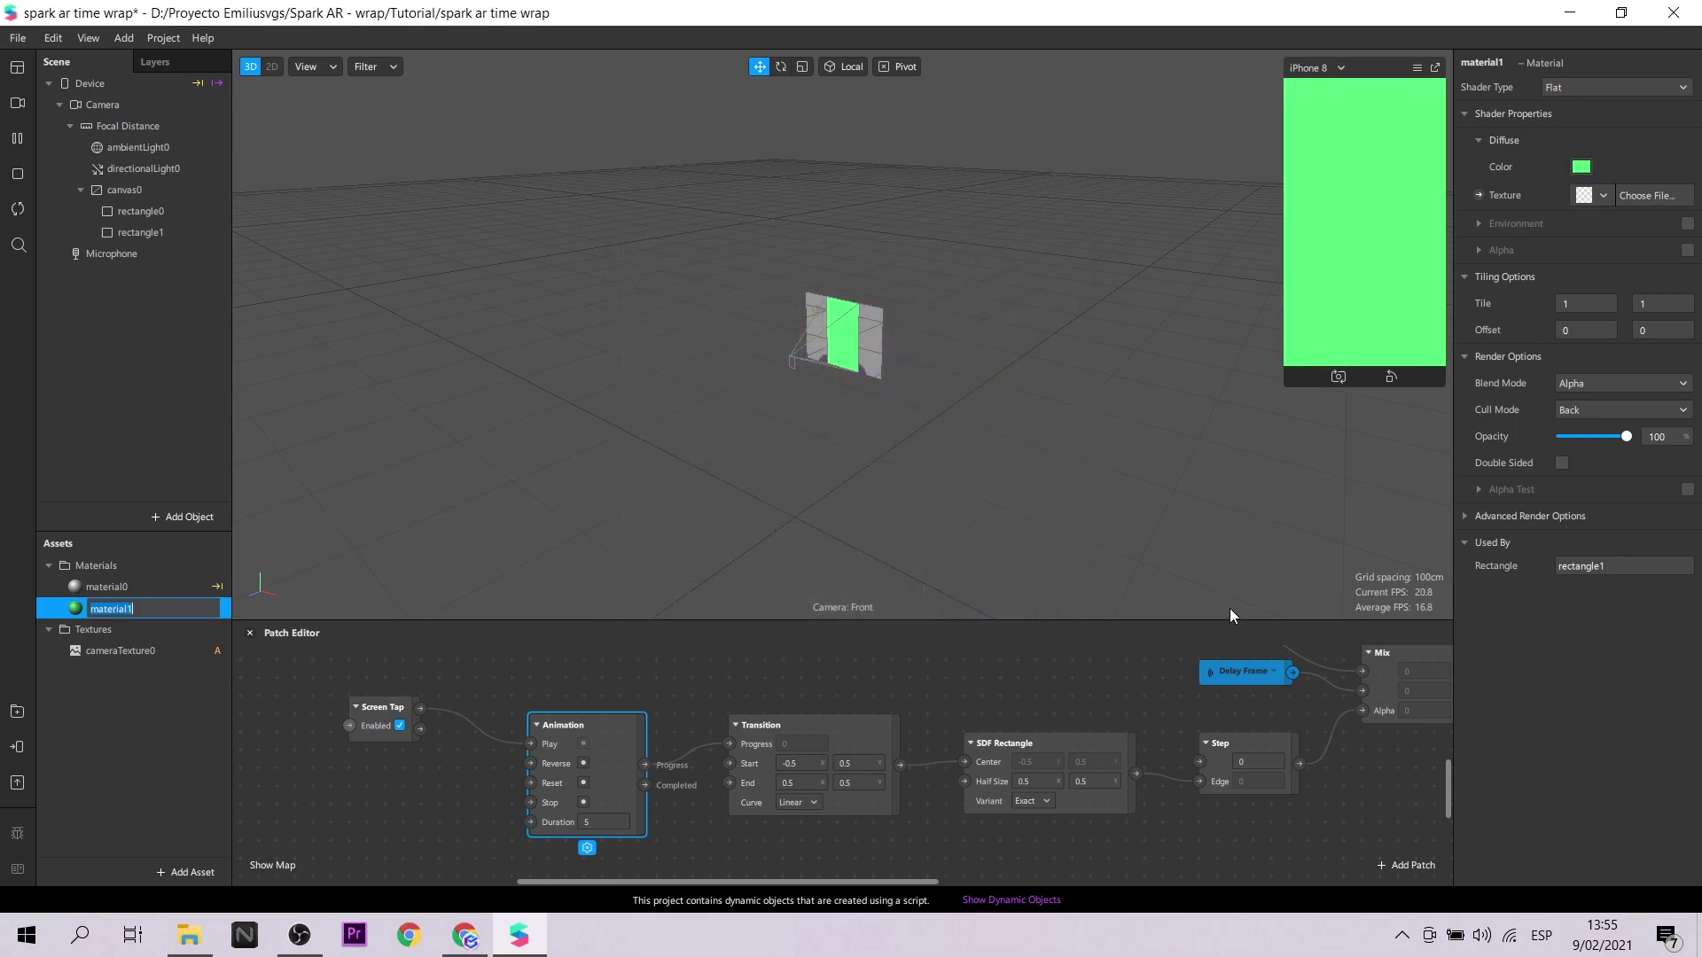
- Create a Diffuse Texture patch for material1 and place it to the lower right of the Step patch
scroll(1257, 822, down, 3)
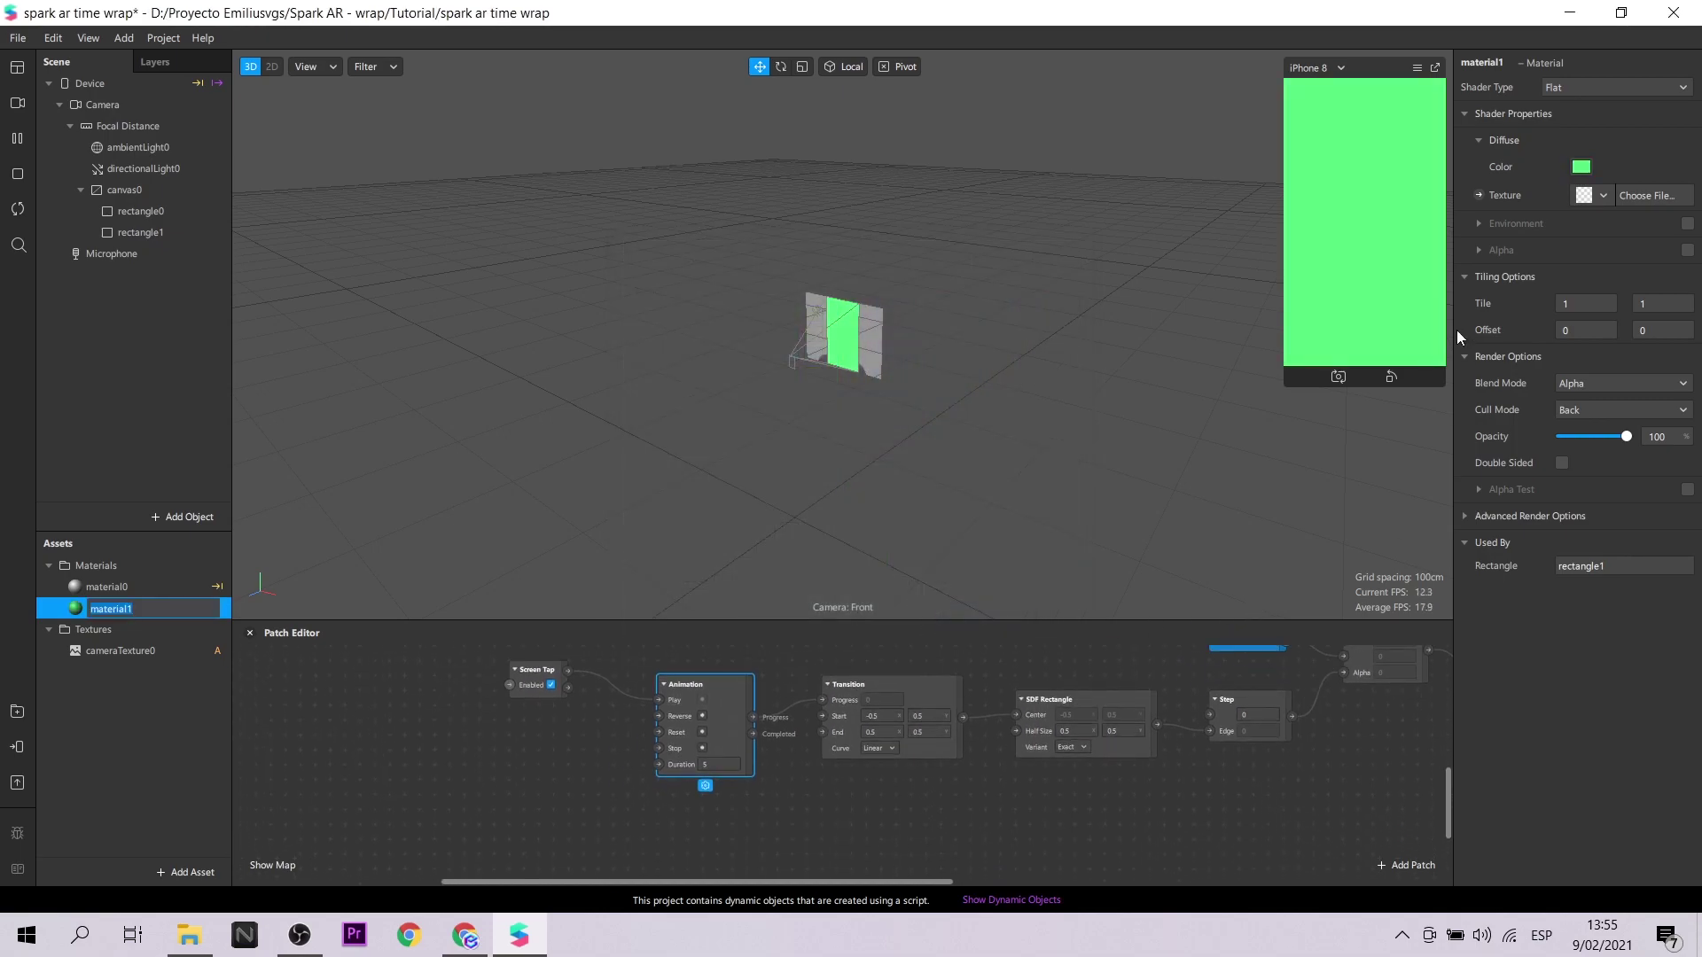
click(1478, 194)
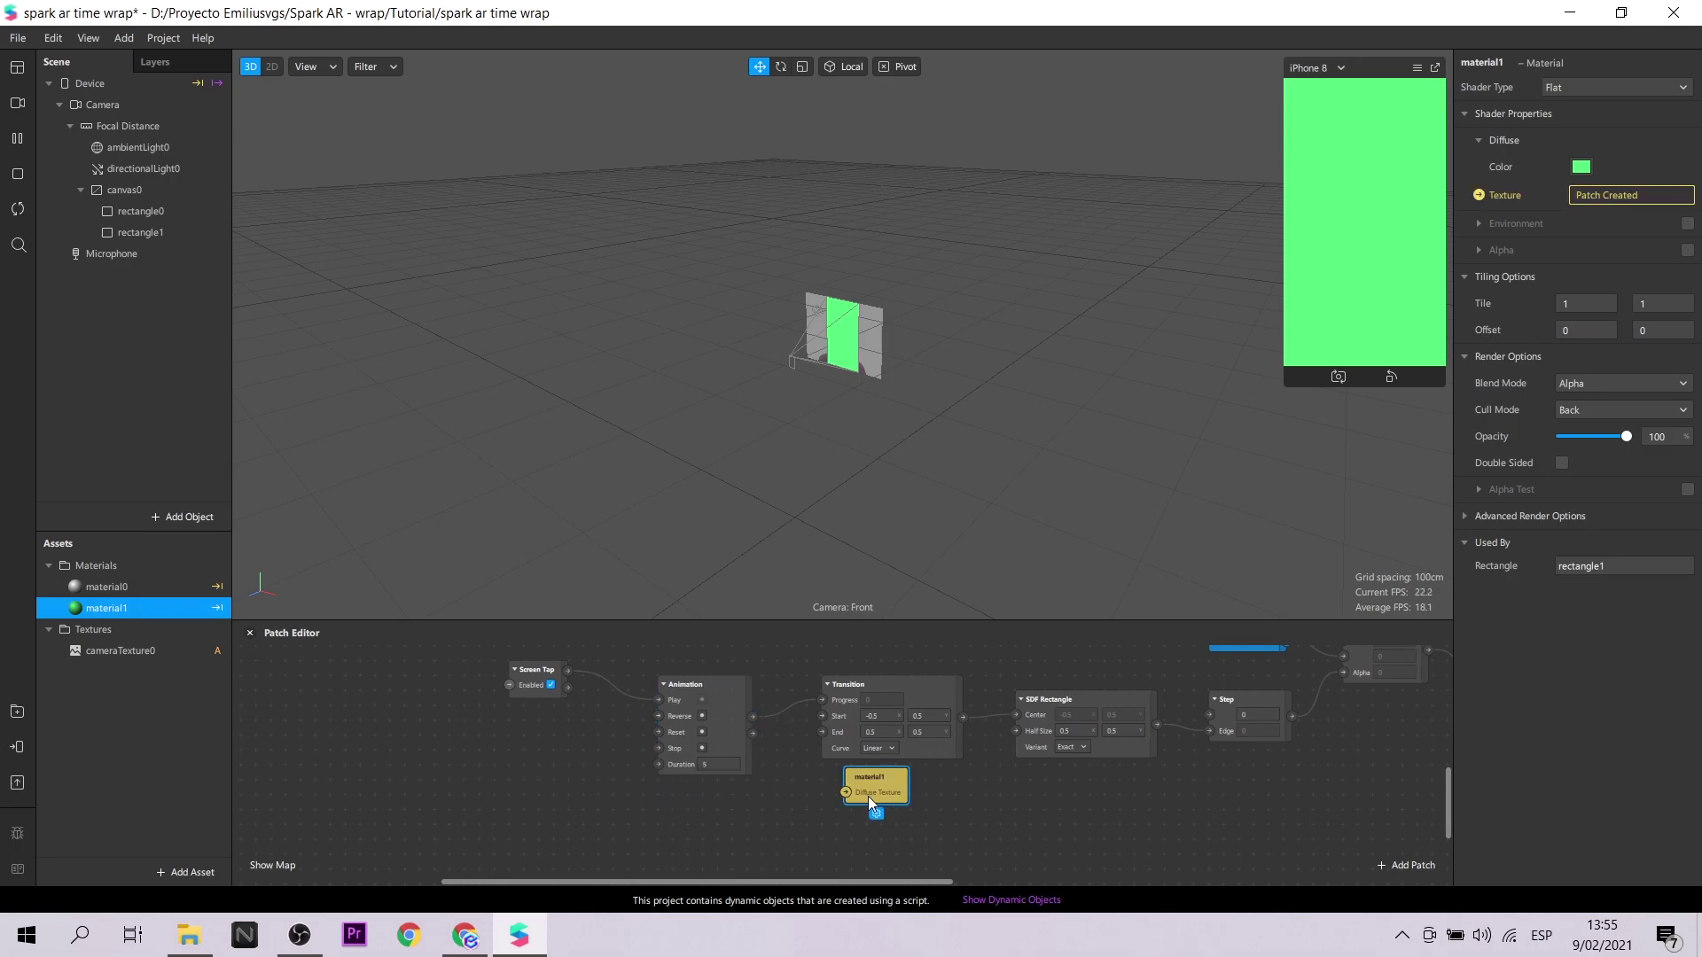
drag(898, 785, 1391, 806)
- Duplicate the Transition, SDF Rectangle and Step patches and place the copies directly below the originals
click(1234, 831)
drag(821, 667, 1254, 785)
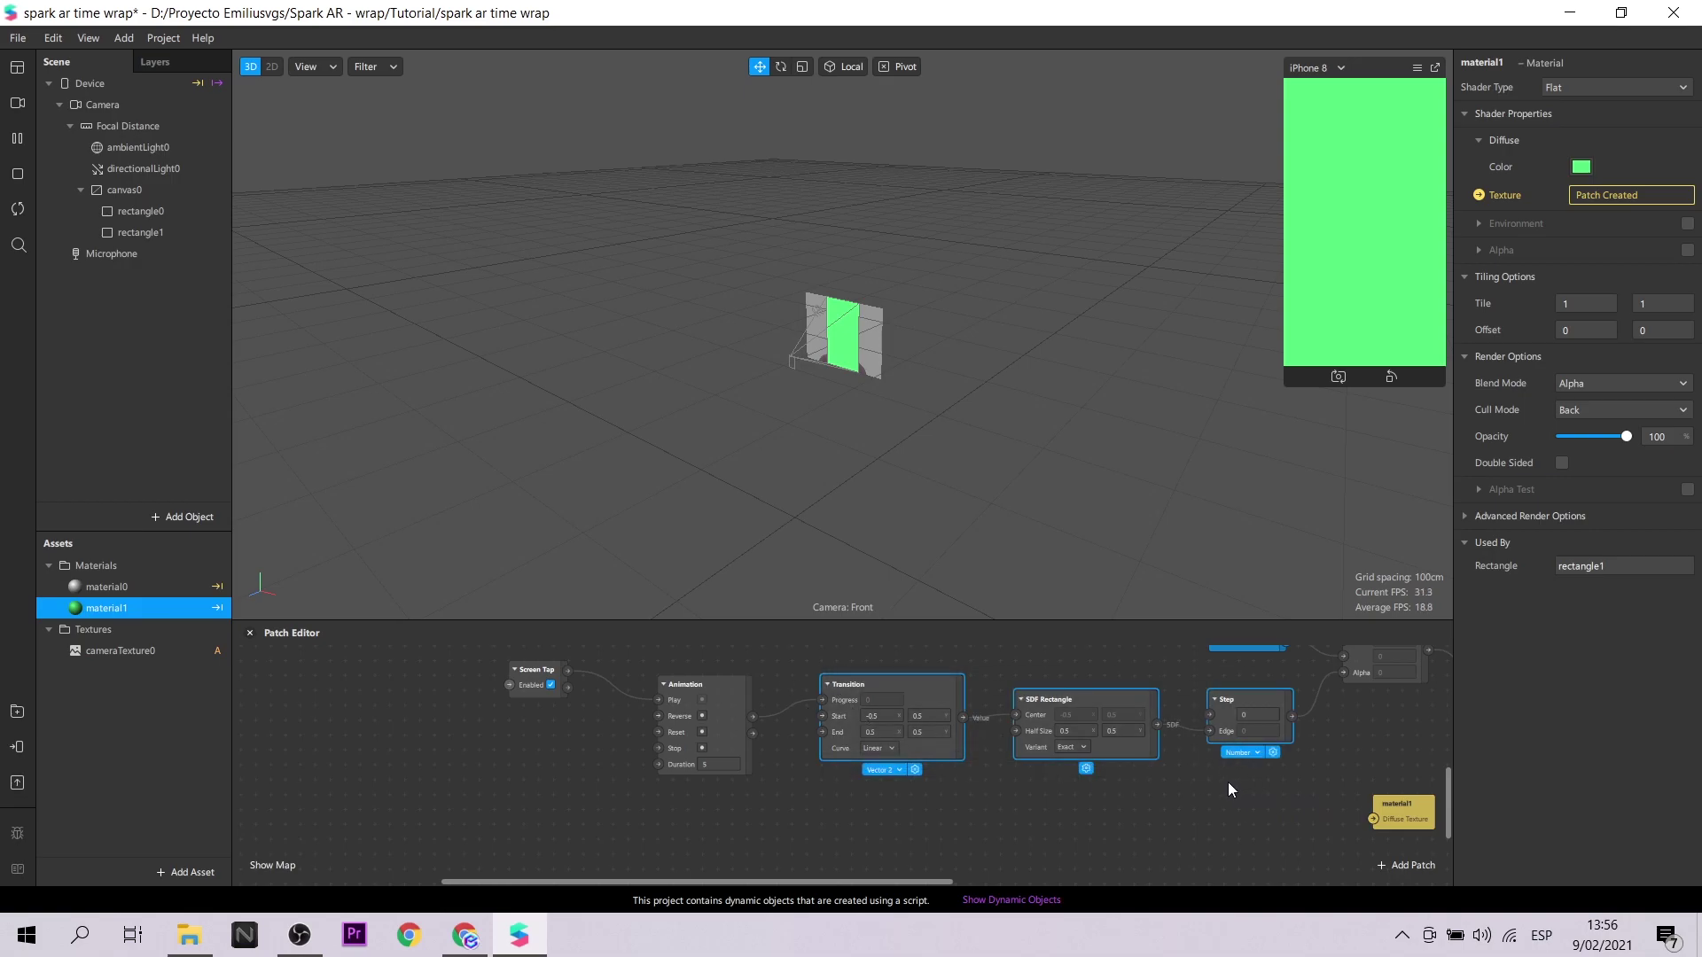
click(1119, 784)
drag(823, 673, 1220, 782)
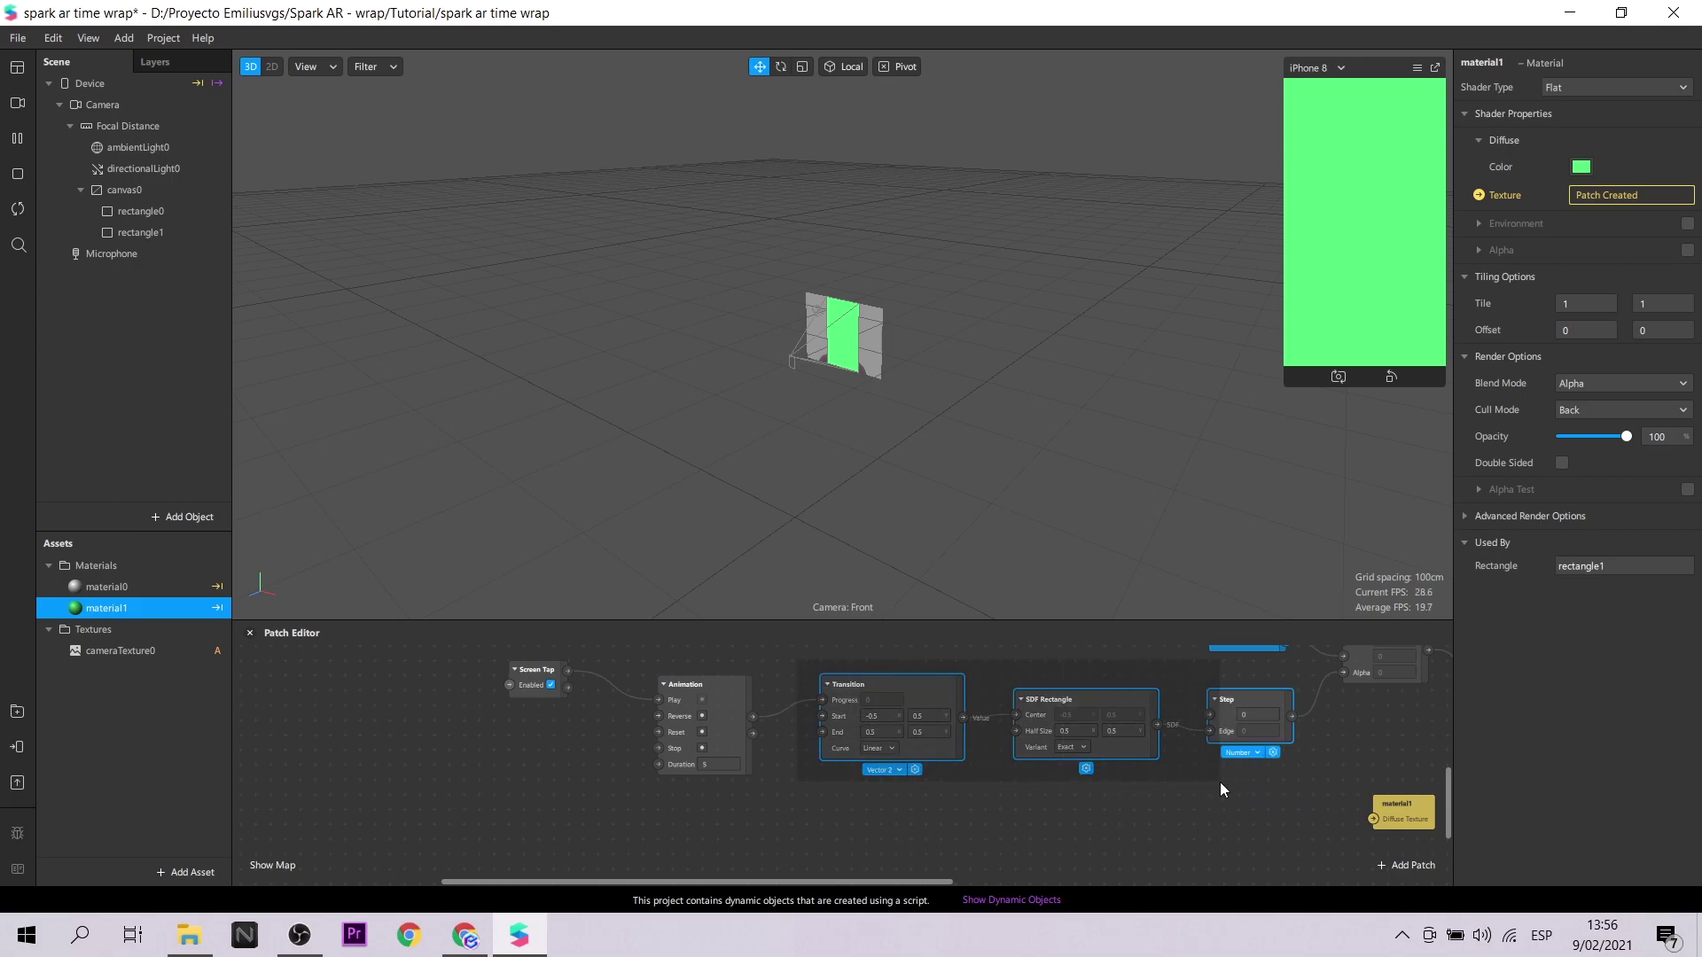
key(ctrl+d)
drag(908, 711, 881, 796)
click(798, 803)
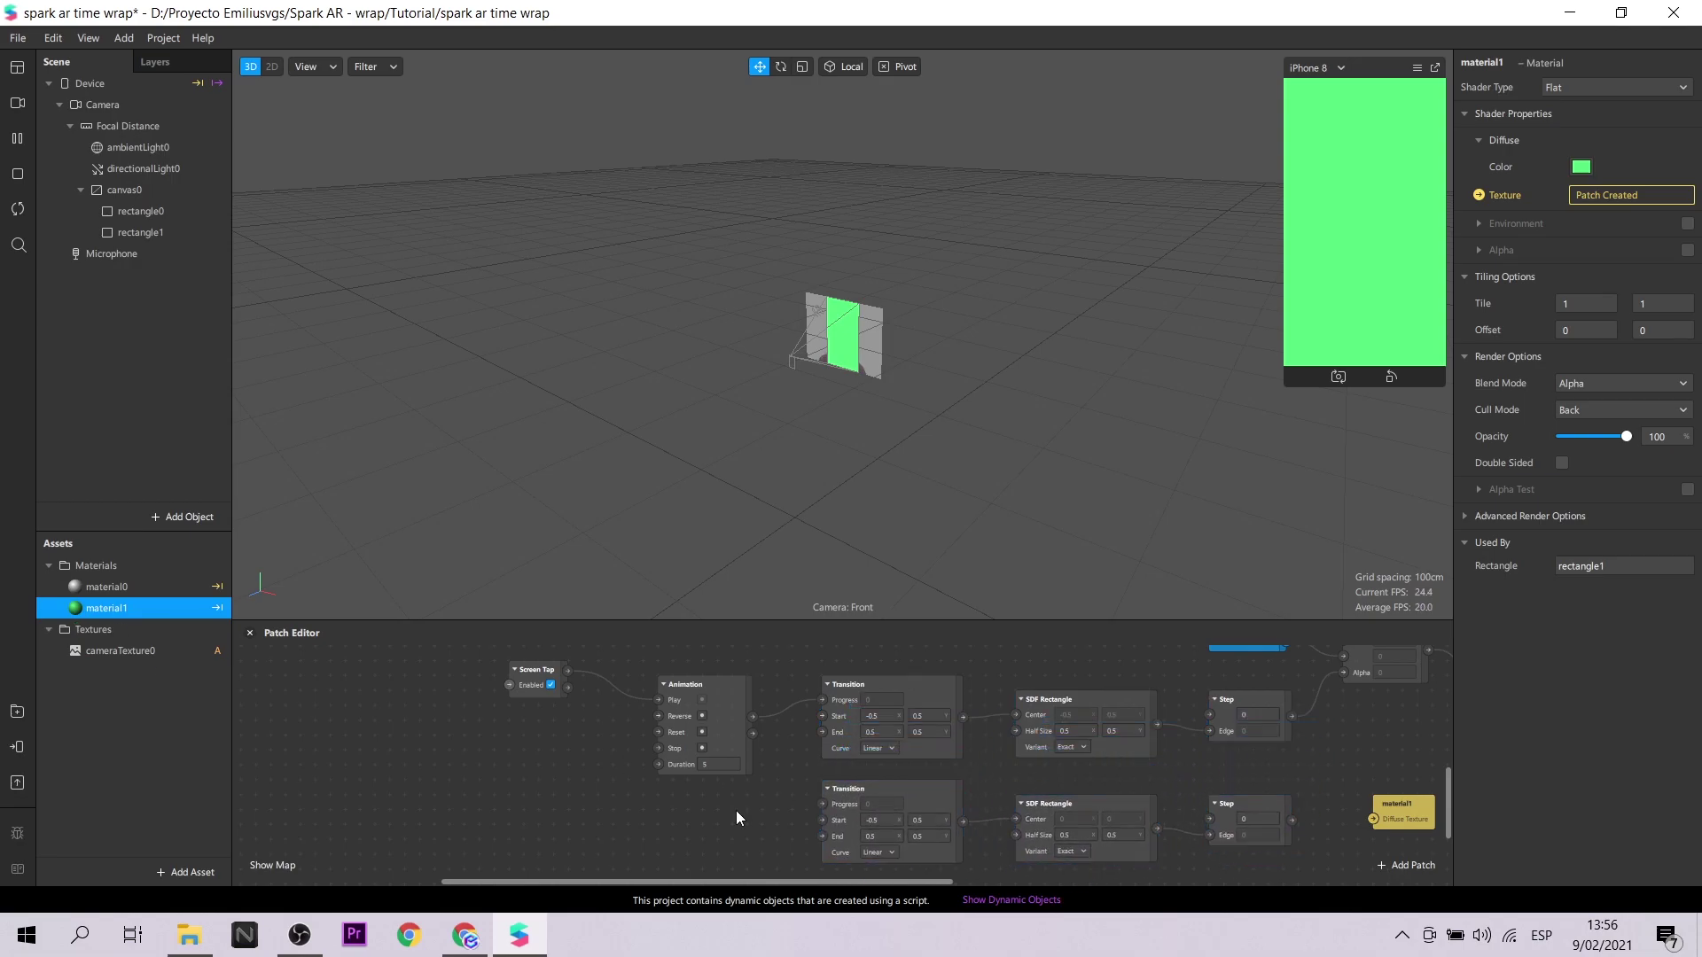
- Connect the Animation's Progress output to the duplicated Transition, and the duplicated Step's output to material1's Diffuse Texture
scroll(780, 736, down, 1)
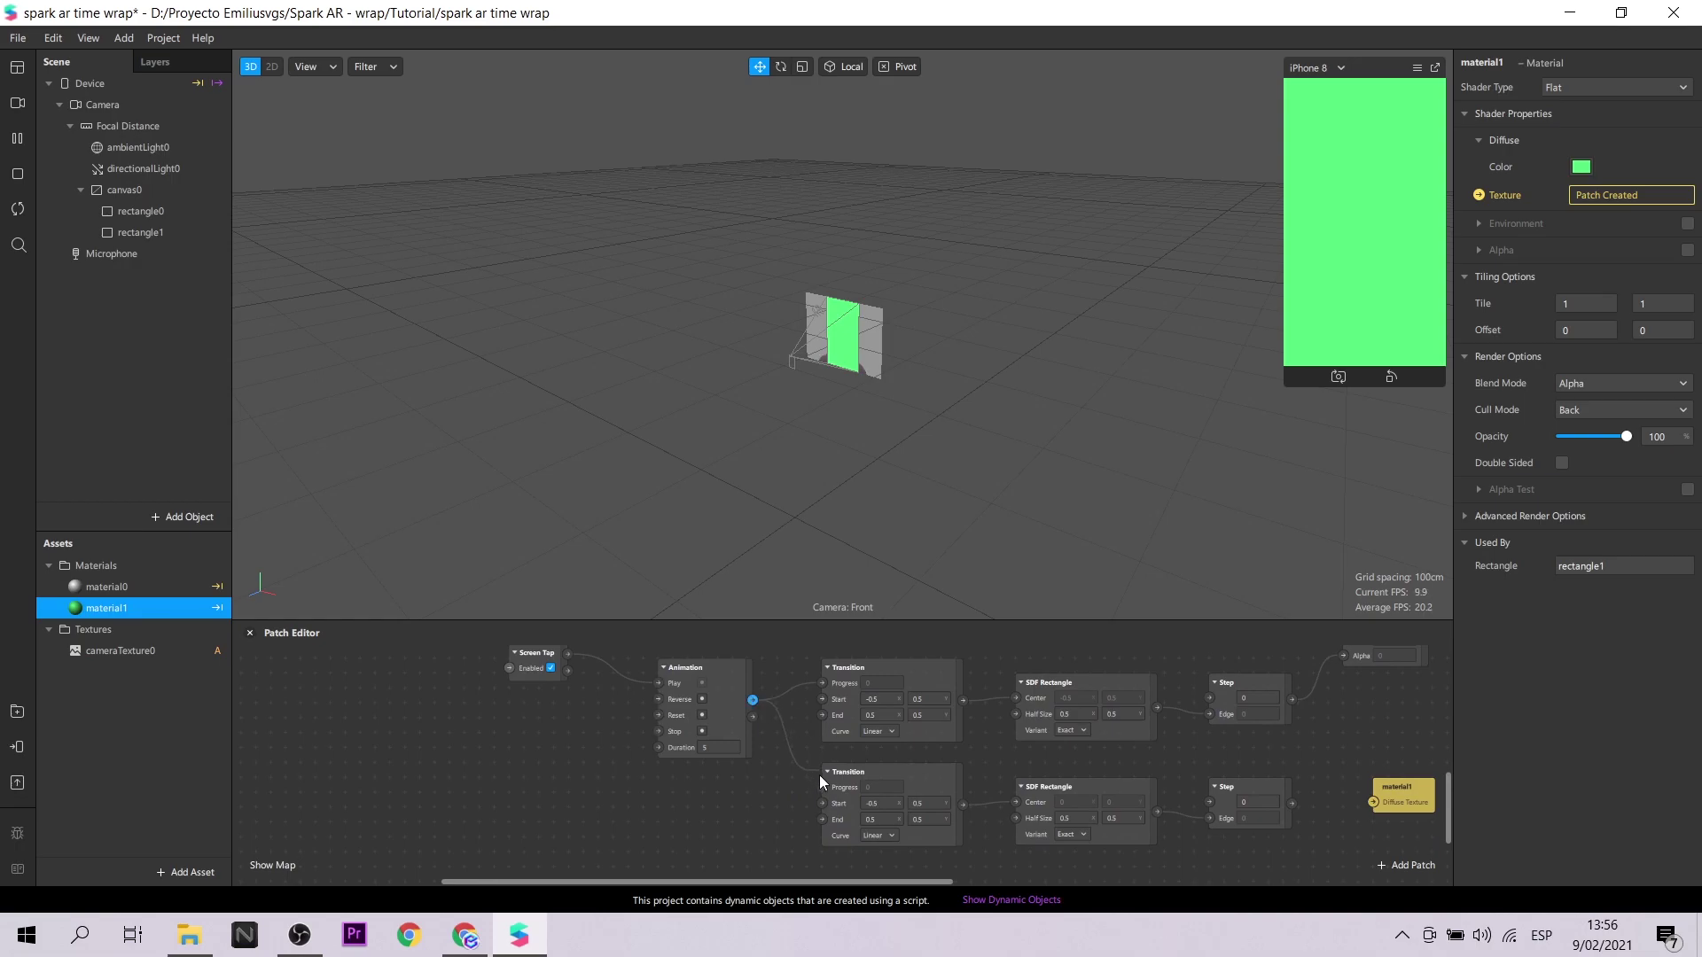
drag(821, 786, 822, 787)
drag(1372, 800, 1370, 801)
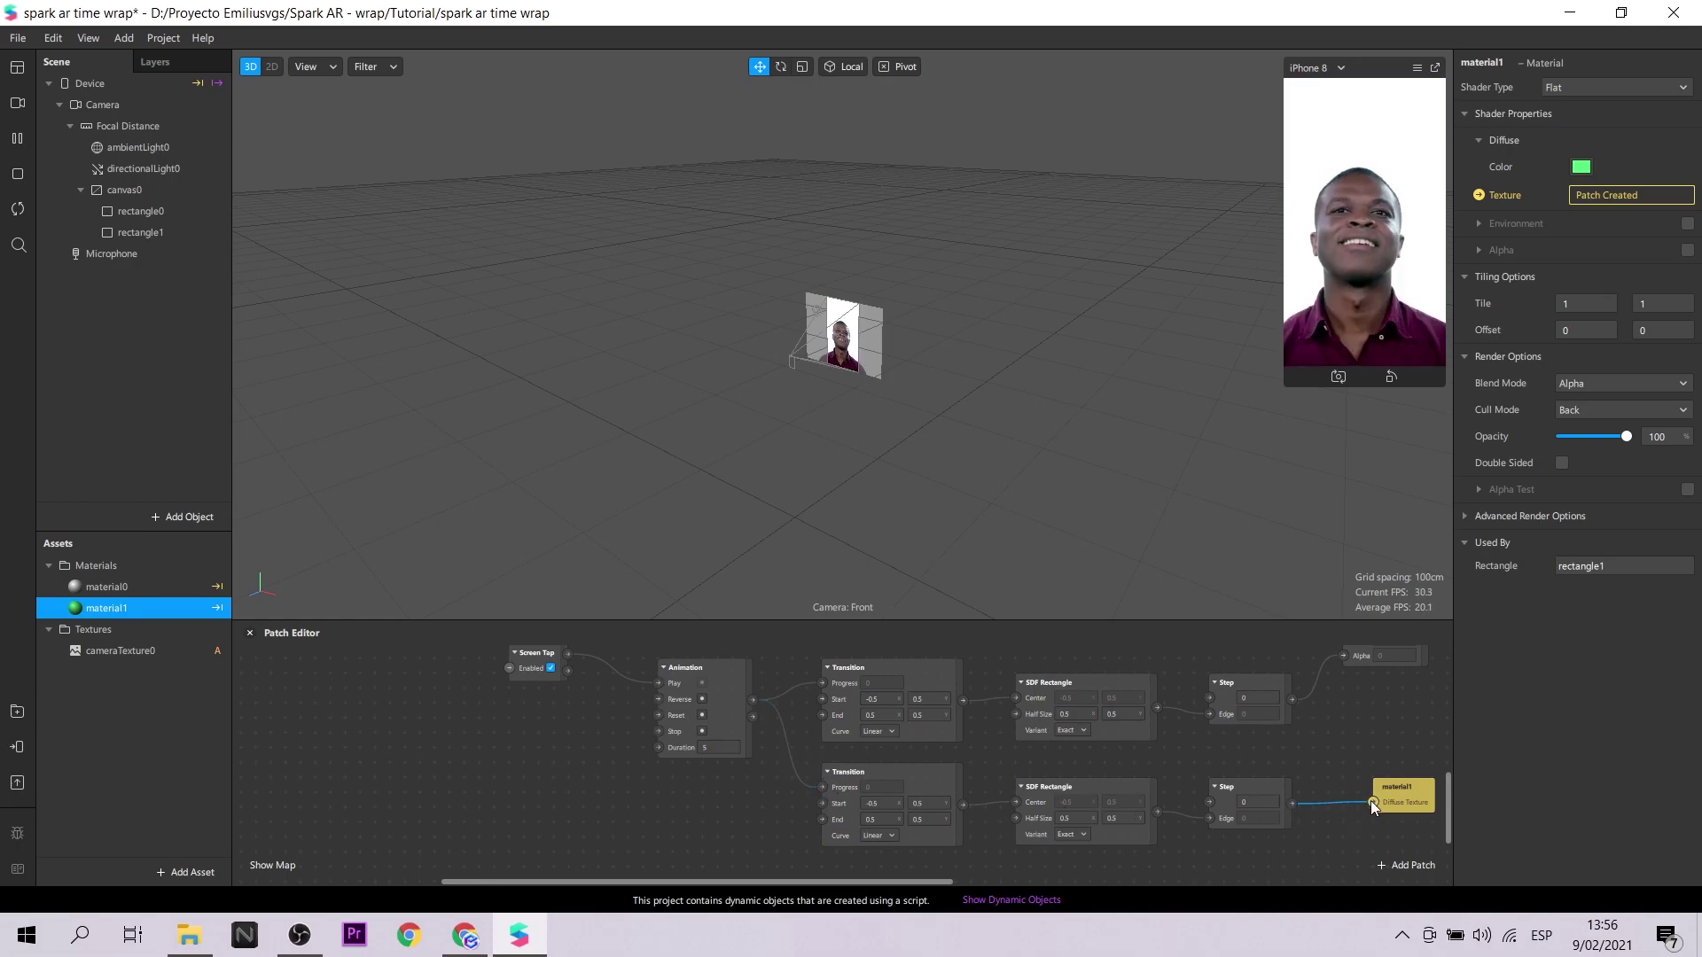
- Set the duplicated Transition's Start X to -0.001 and End X to 1
scroll(942, 838, down, 1)
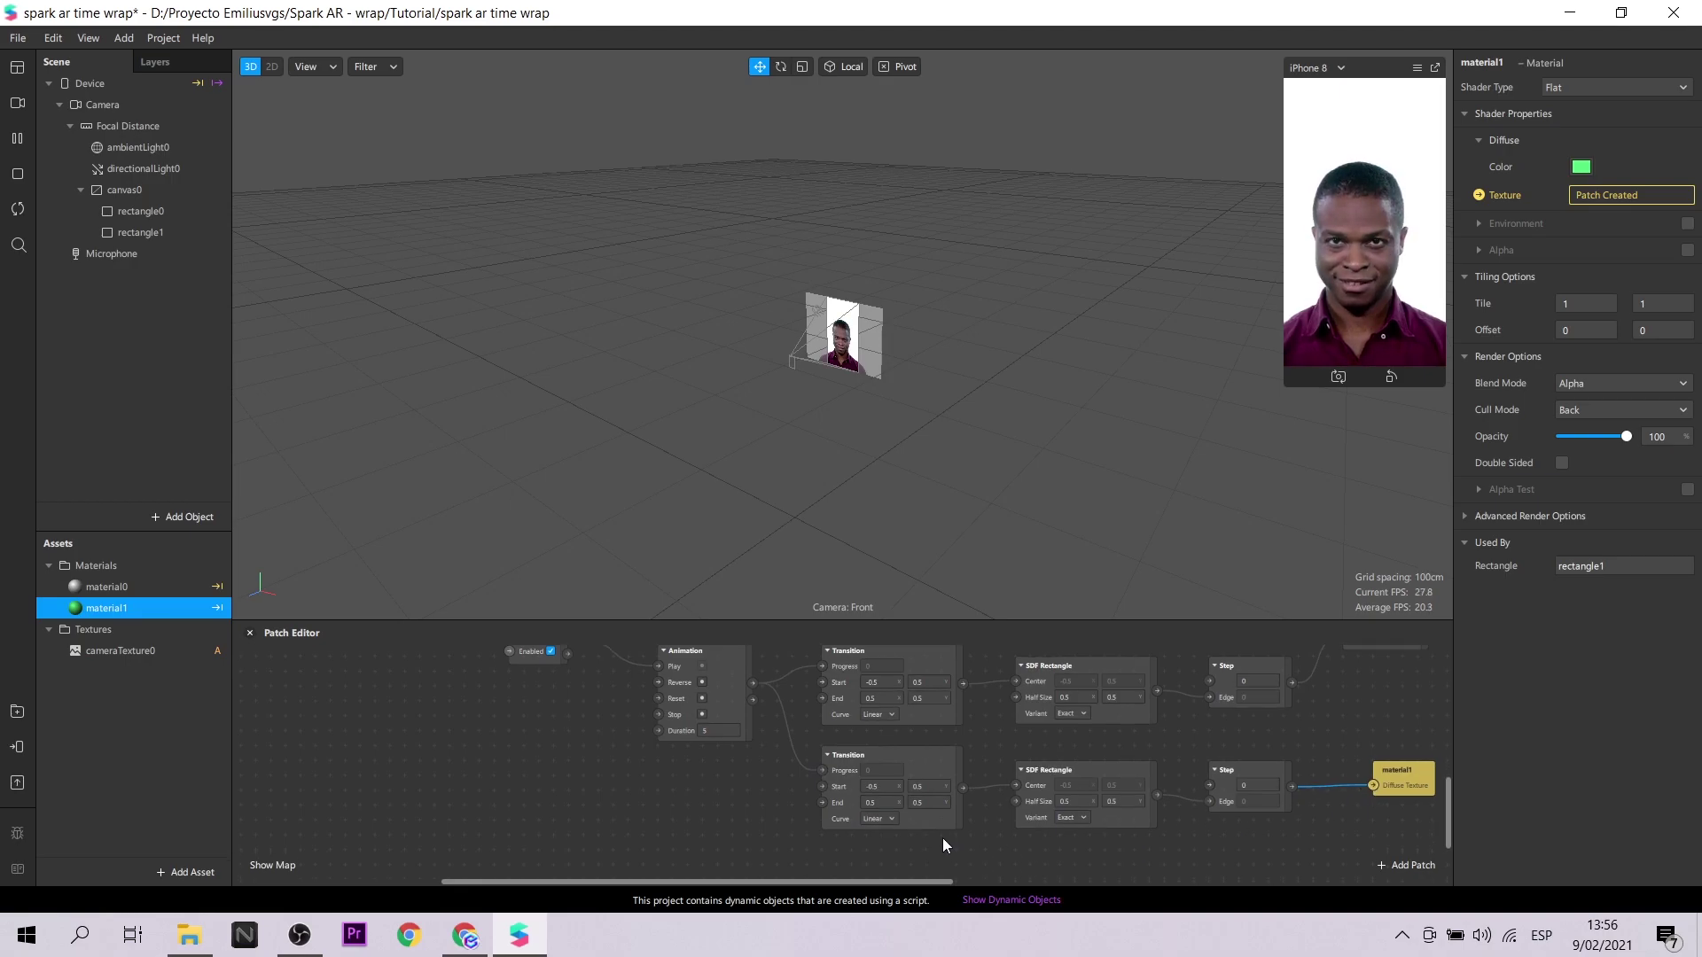
ctrl+scroll(931, 818, up, 1)
ctrl+scroll(932, 814, up, 1)
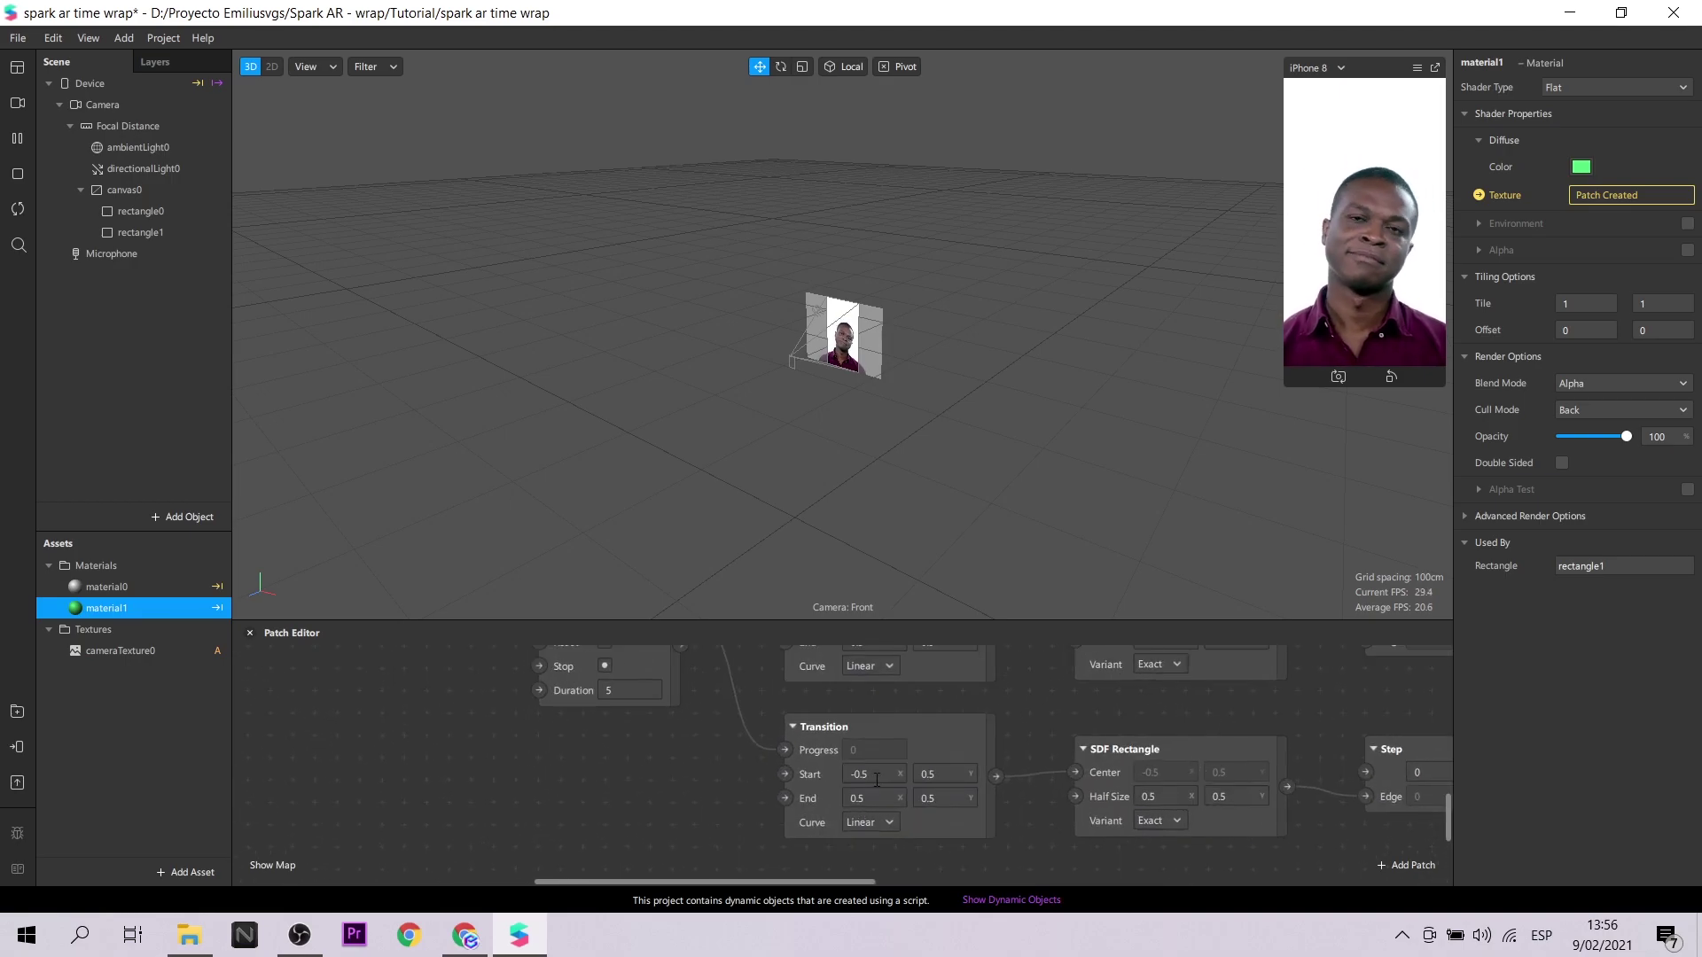
click(874, 775)
text(-0.001)
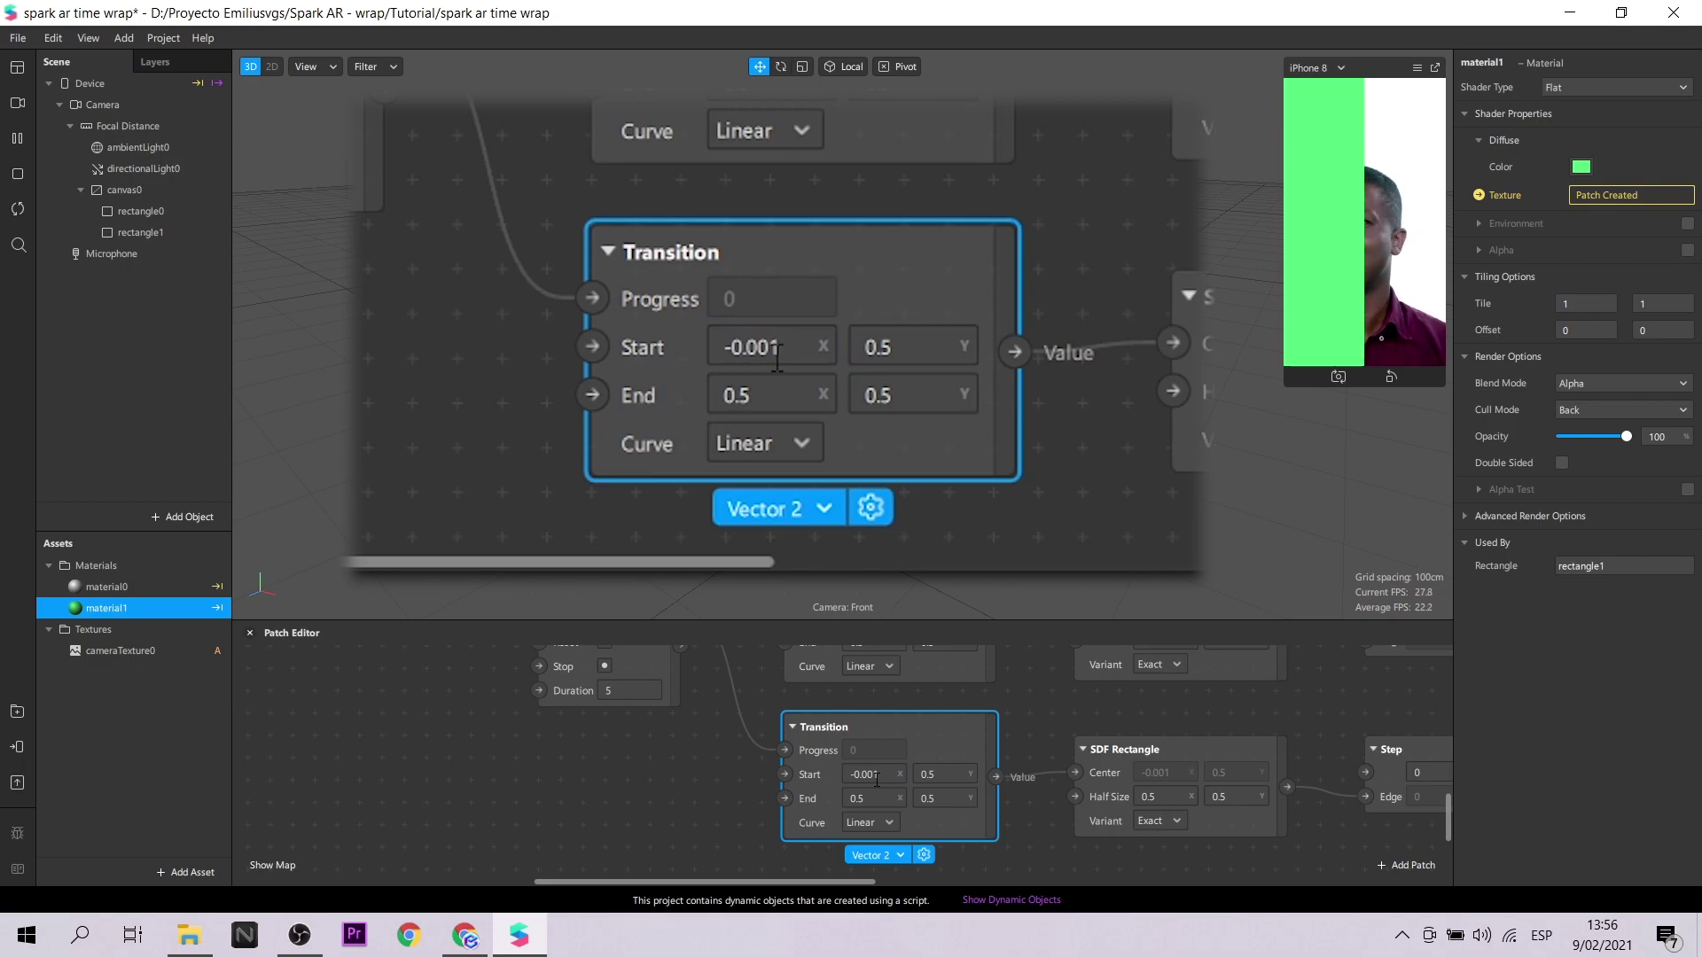
click(873, 799)
text(1)
key(Return)
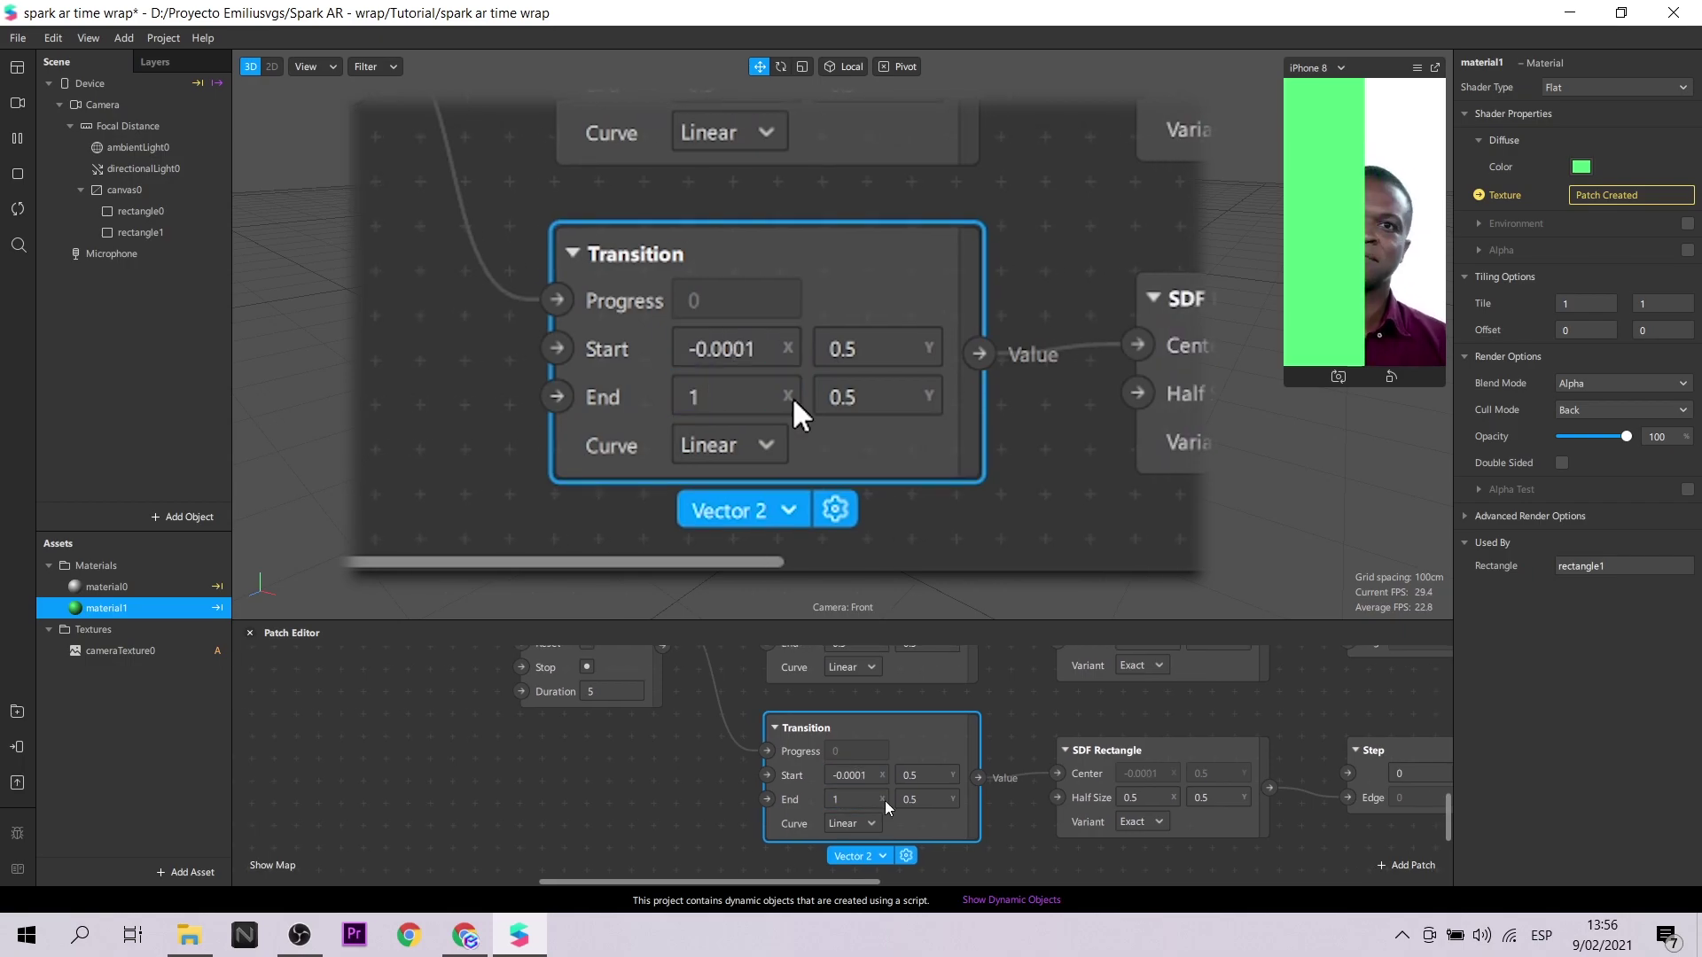
- Set the duplicated SDF Rectangle's Half Size X to 0.08, and reduce it further to 0.01 for a thin scan line
click(1152, 799)
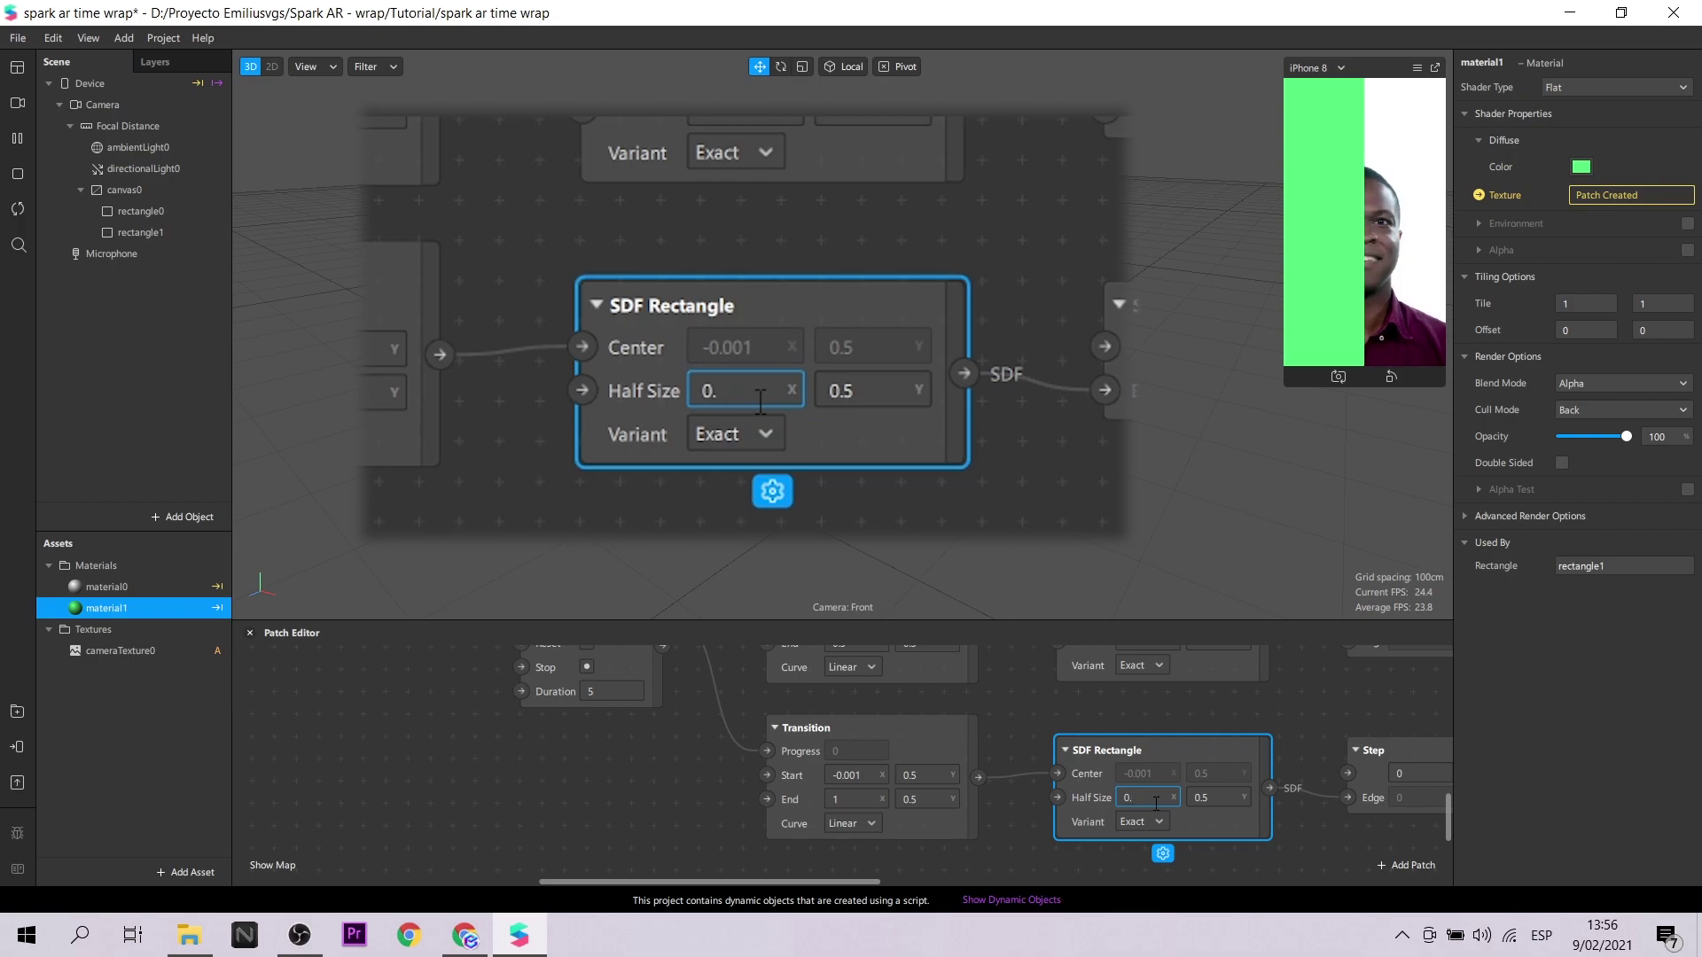
key(BackSpace)
text(.08)
key(Return)
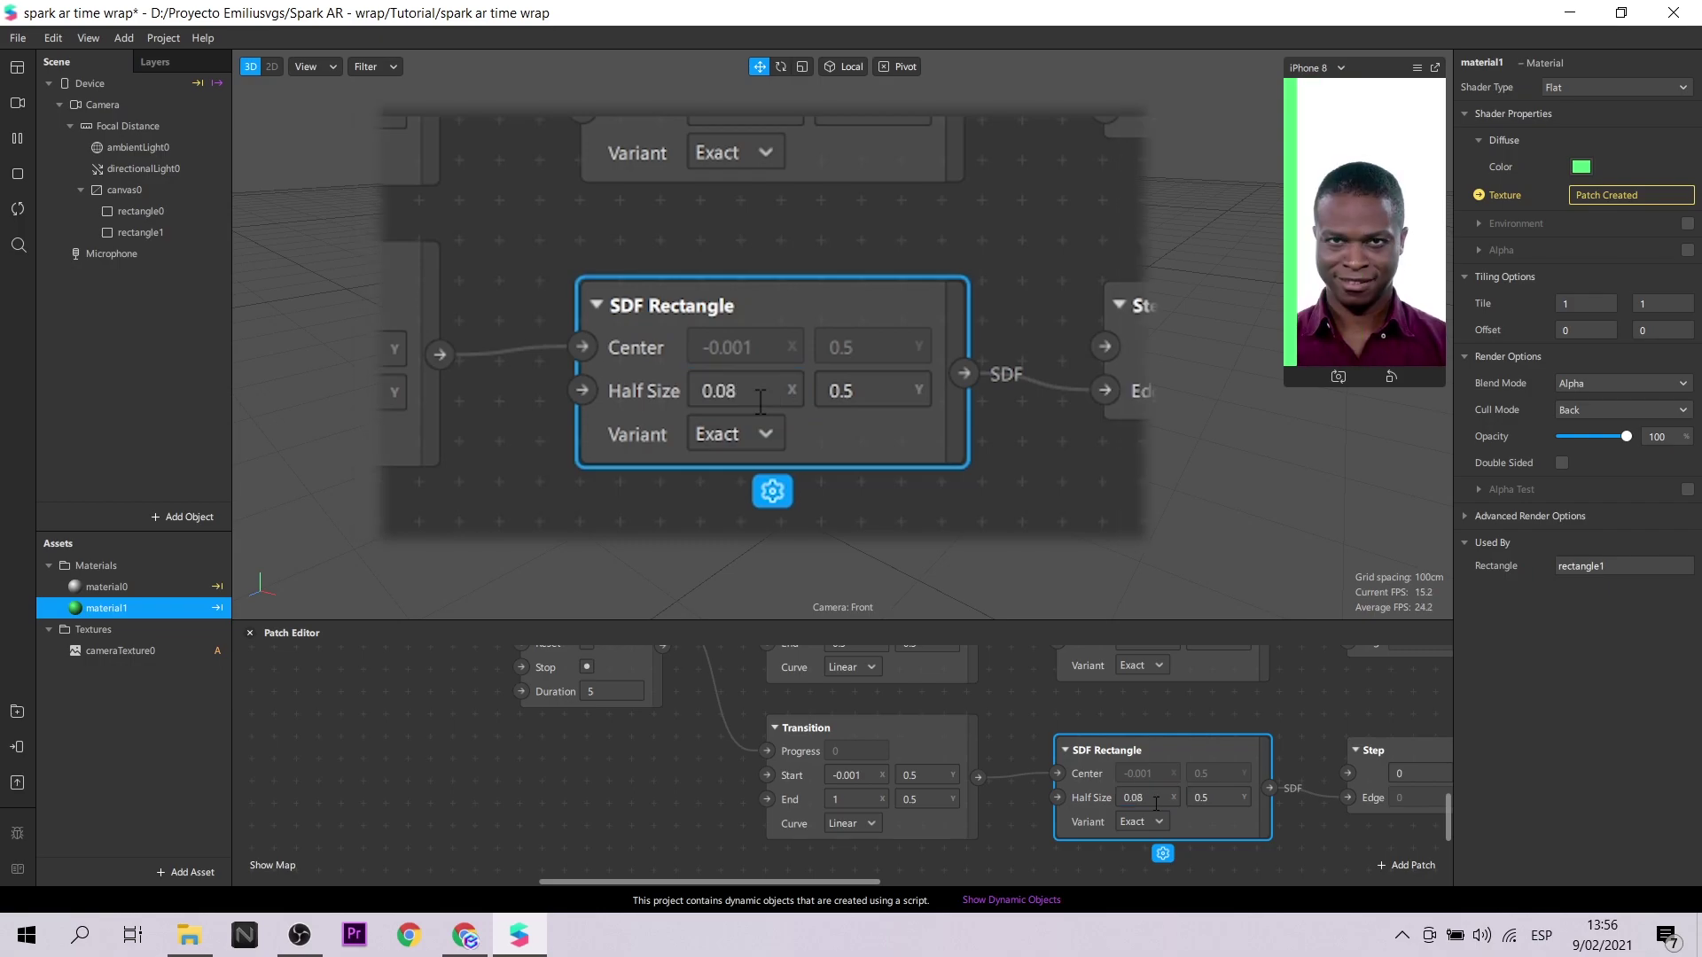
click(1156, 804)
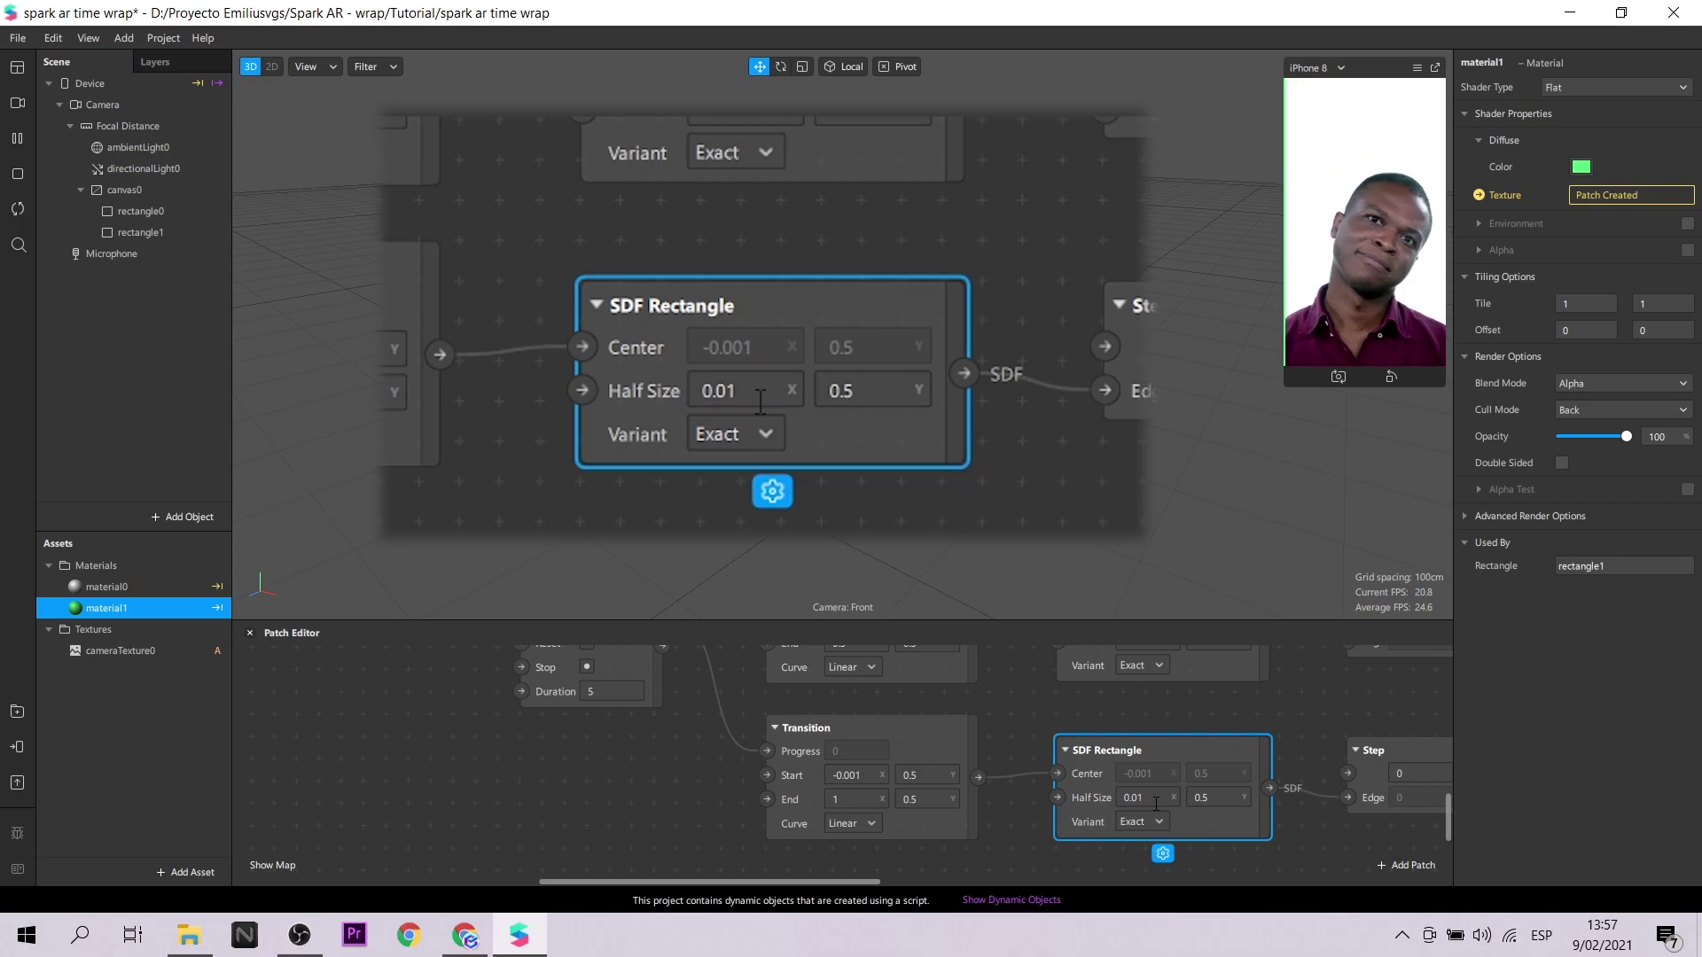